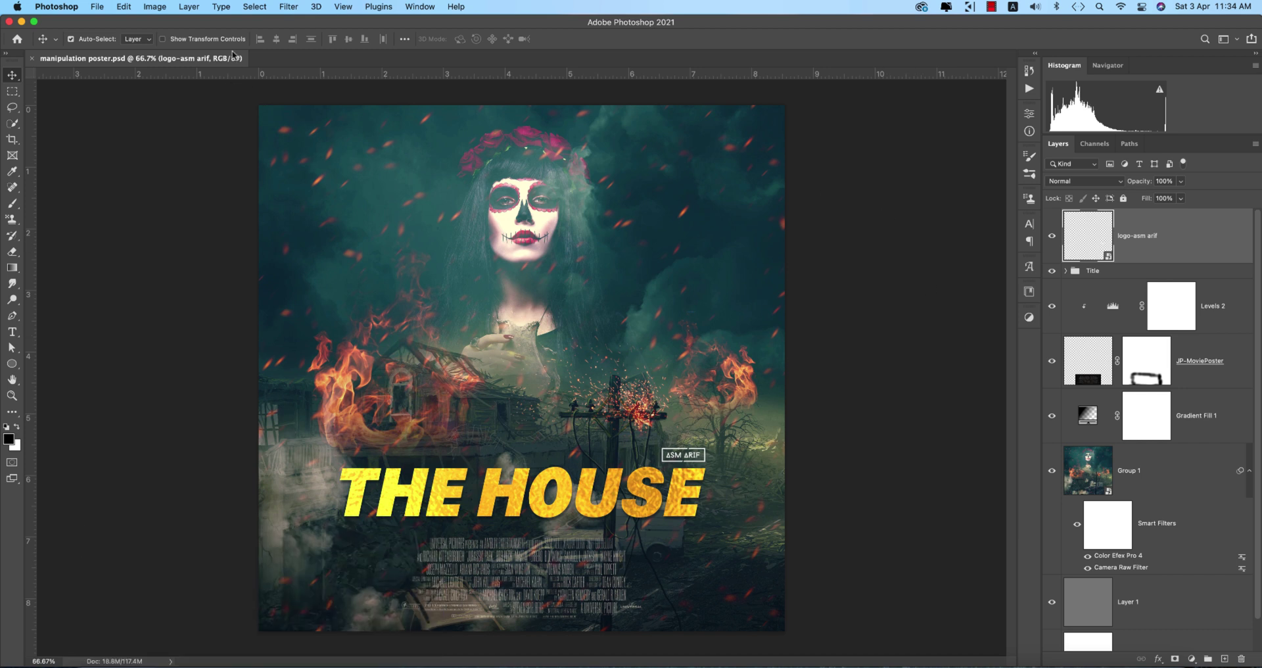
- Close the finished poster and create a 2560 x 2560 px document at 300 pixels/inch in RGB Color with a white background
{"action": "left_click", "coordinate": [32, 57]}
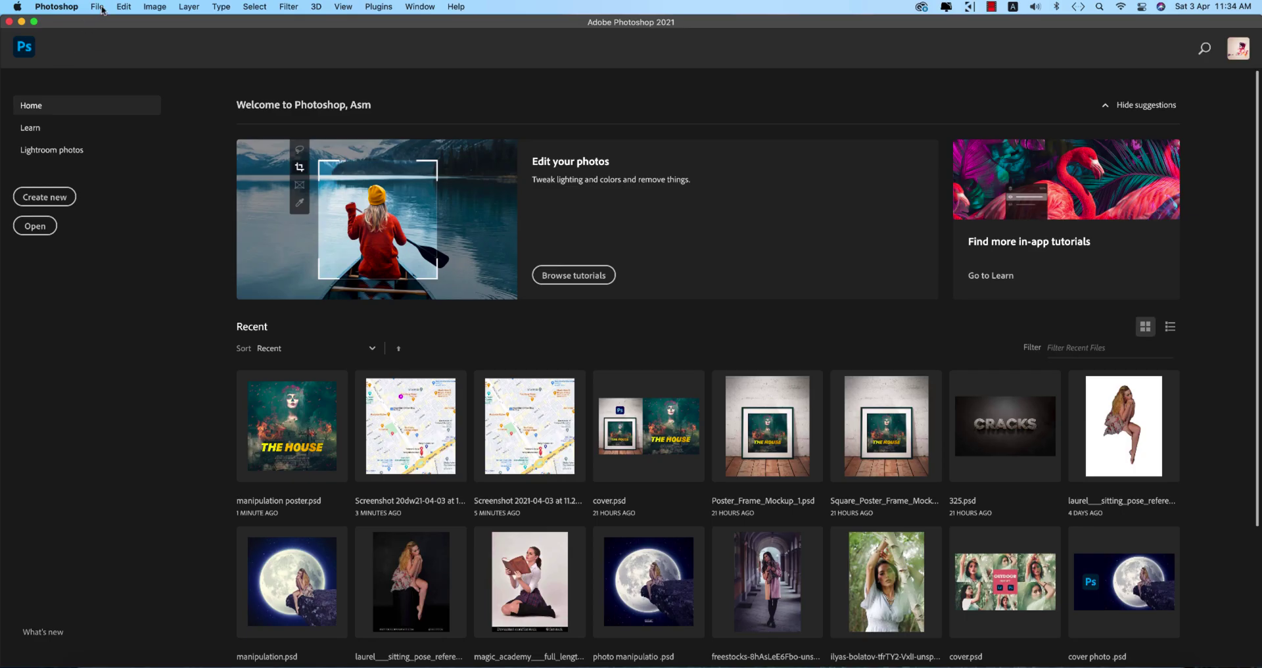
{"action": "left_click", "coordinate": [97, 7]}
{"action": "key", "text": "Escape"}
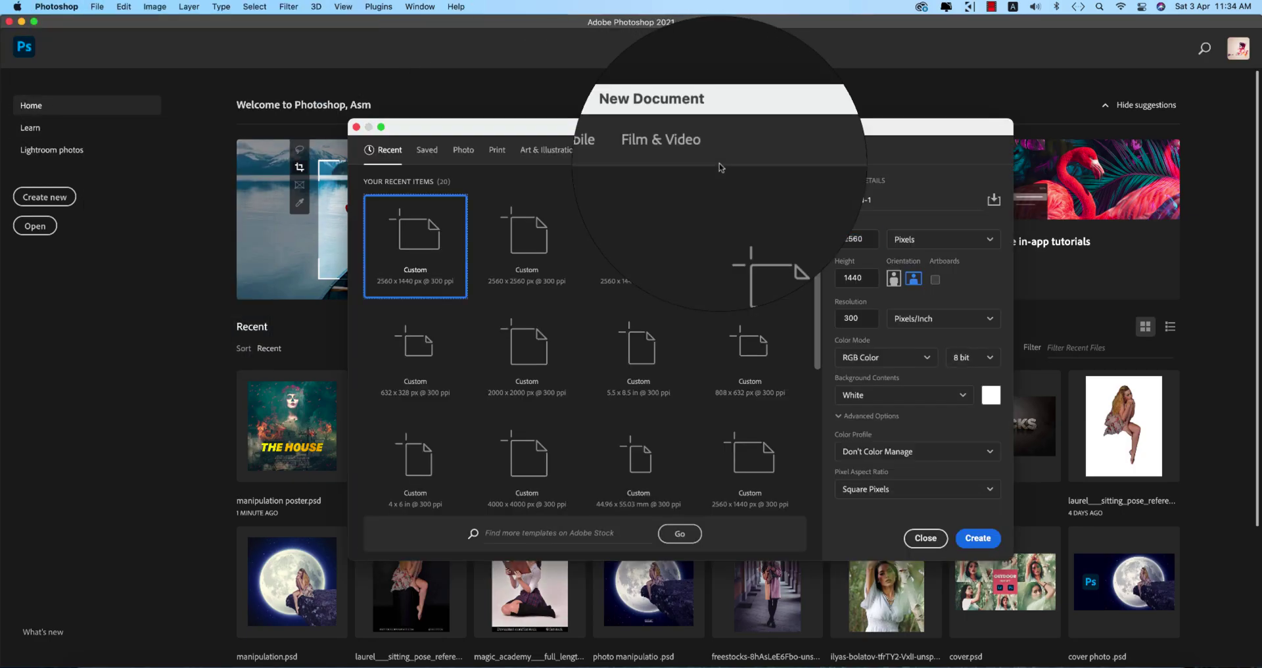
{"action": "left_click", "coordinate": [527, 246]}
{"action": "left_click", "coordinate": [865, 238]}
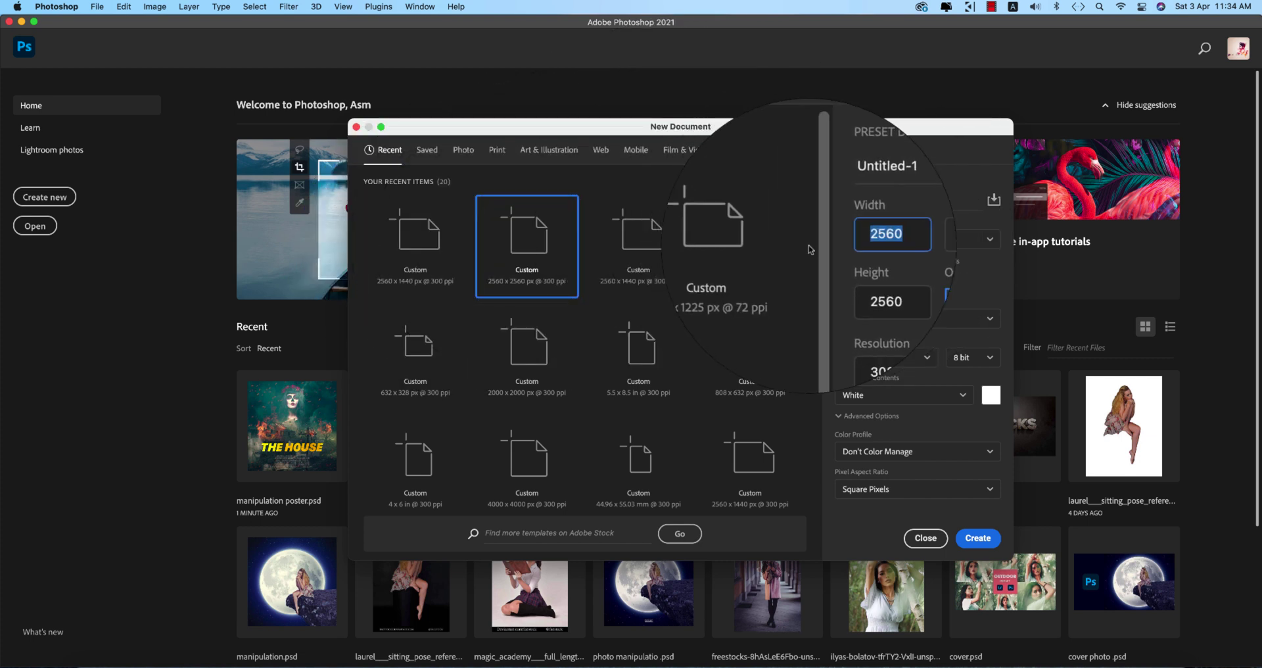
{"action": "key", "text": "Tab"}
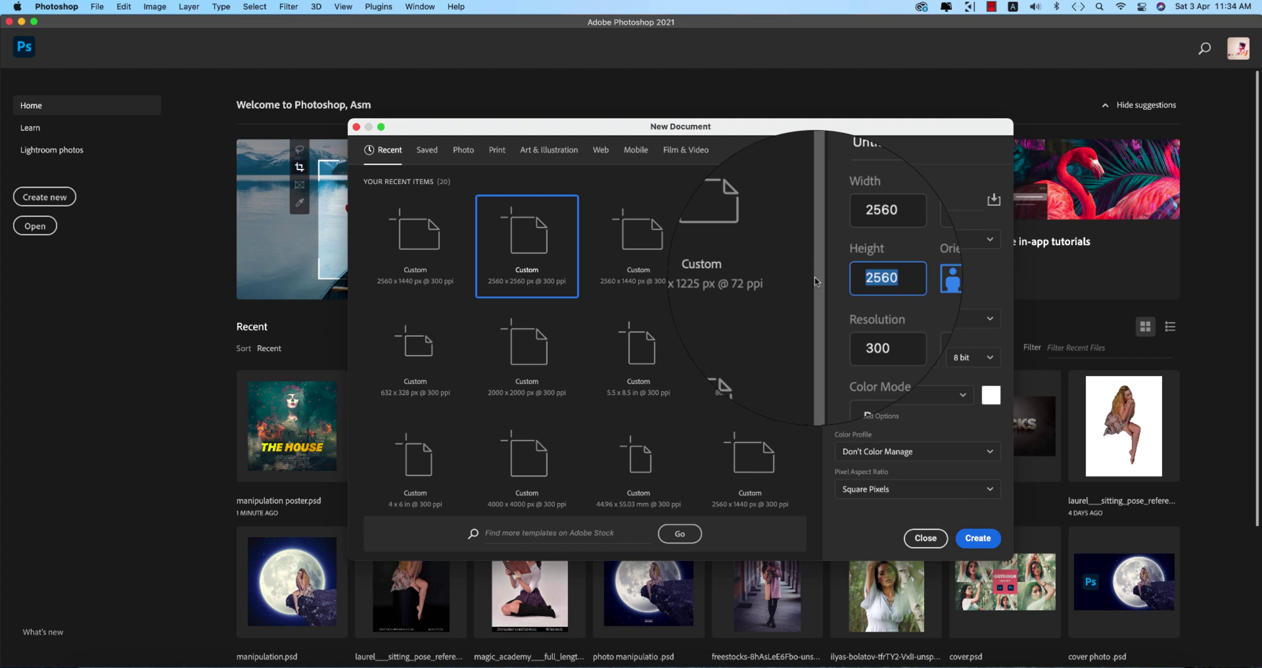
{"action": "key", "text": "Tab"}
{"action": "left_click", "coordinate": [907, 321]}
{"action": "left_click", "coordinate": [908, 361]}
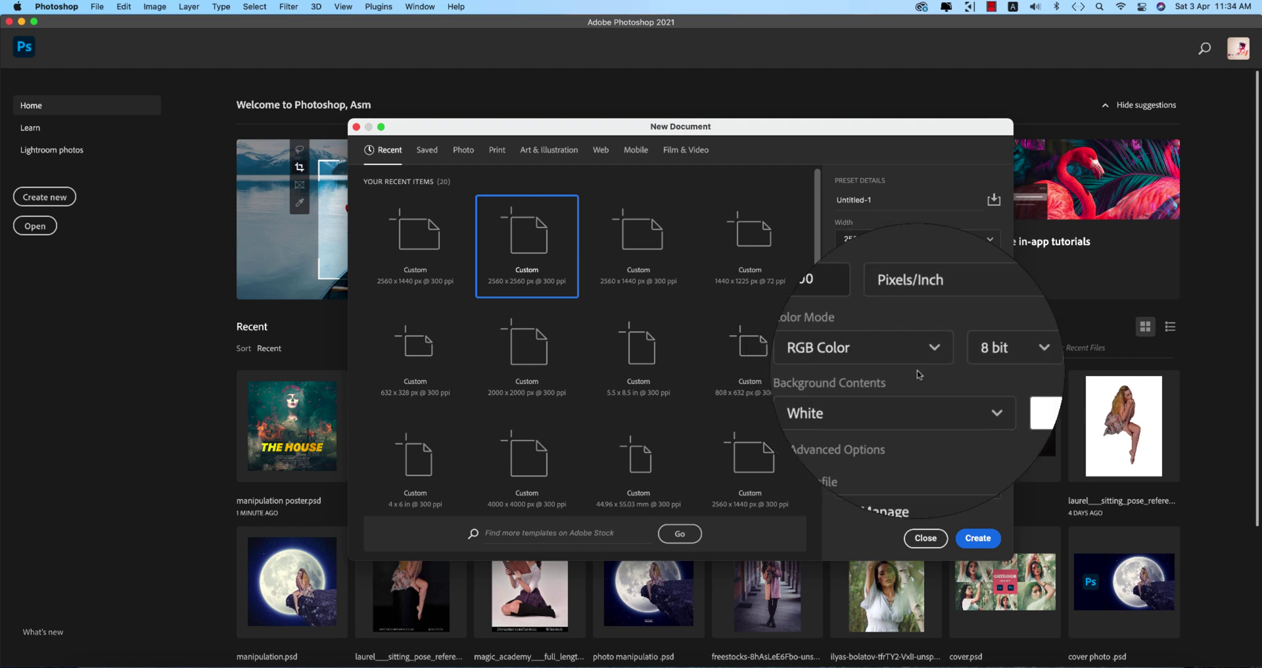
{"action": "left_click", "coordinate": [977, 538]}
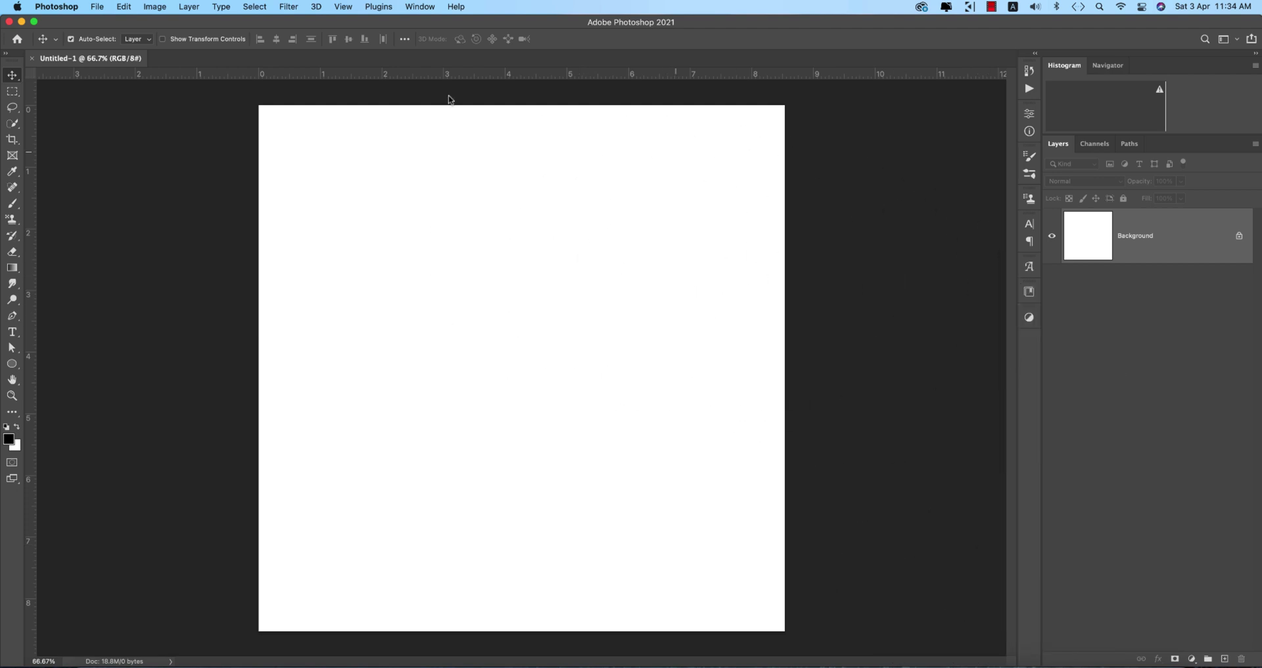
- Embed the ruined-house image tthe_burning_of_the_sky from the 2-4-21 folder on the Apps And Work drive
{"action": "left_click", "coordinate": [97, 7]}
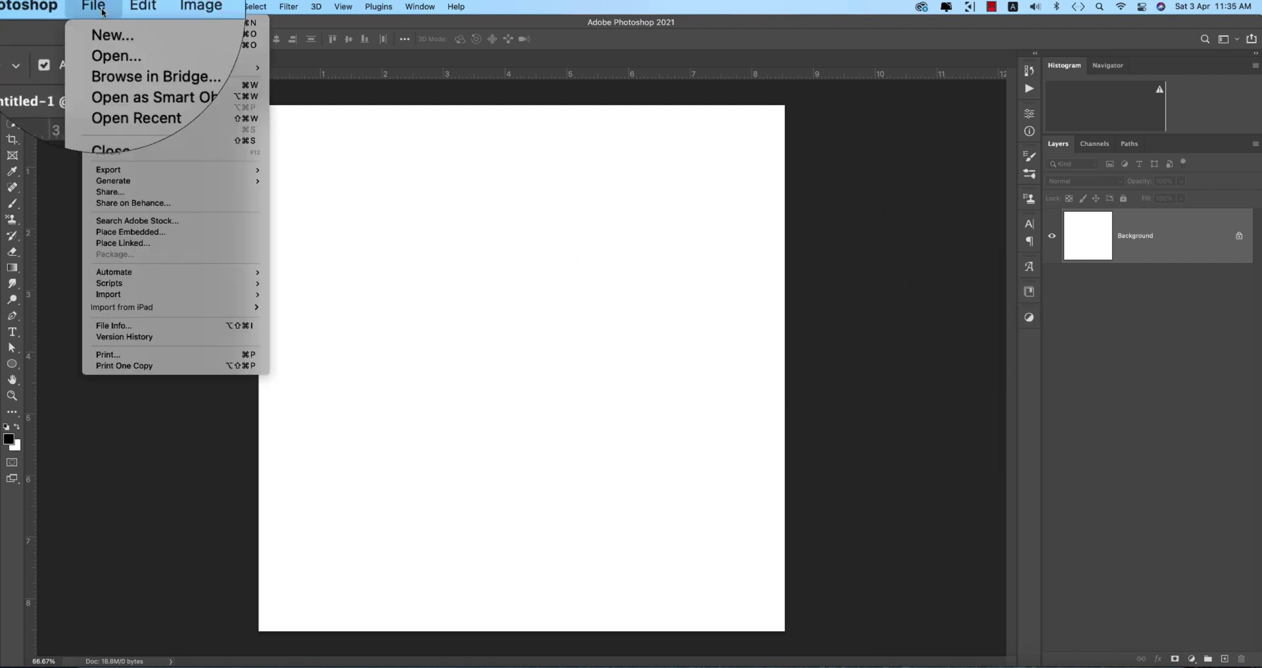
{"action": "left_click", "coordinate": [138, 233]}
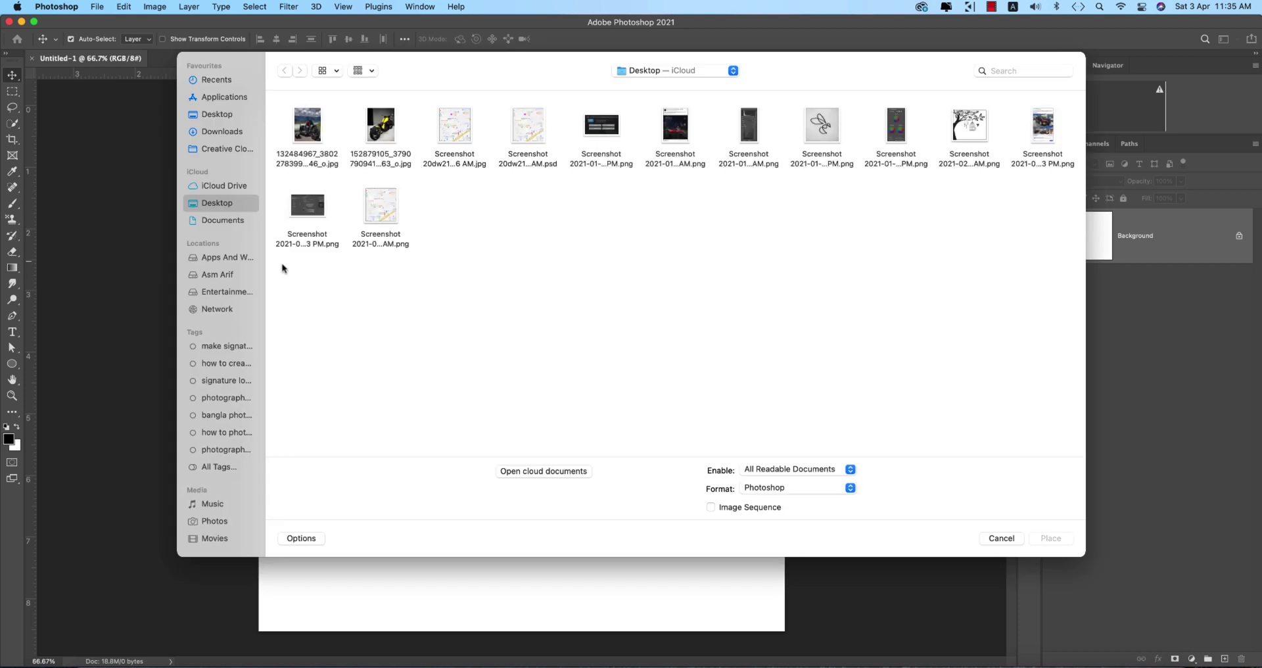
{"action": "left_click", "coordinate": [230, 258]}
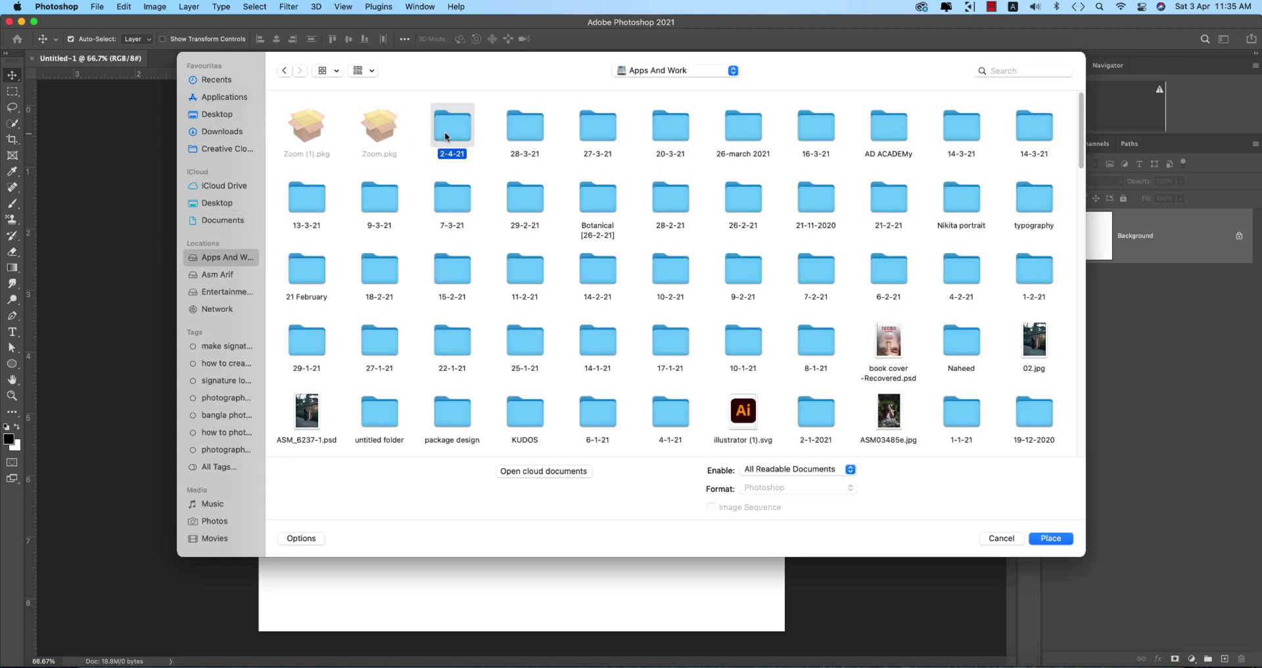
{"action": "double_click", "coordinate": [452, 123]}
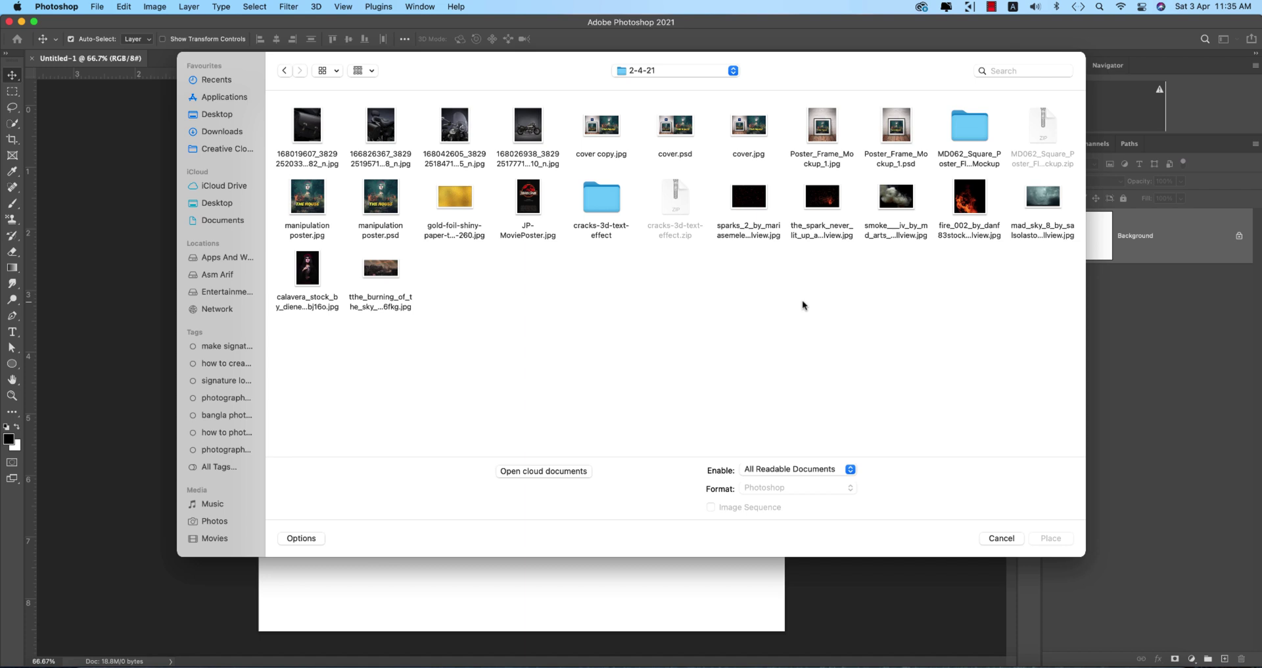
{"action": "left_click", "coordinate": [380, 269]}
{"action": "key", "text": "Return"}
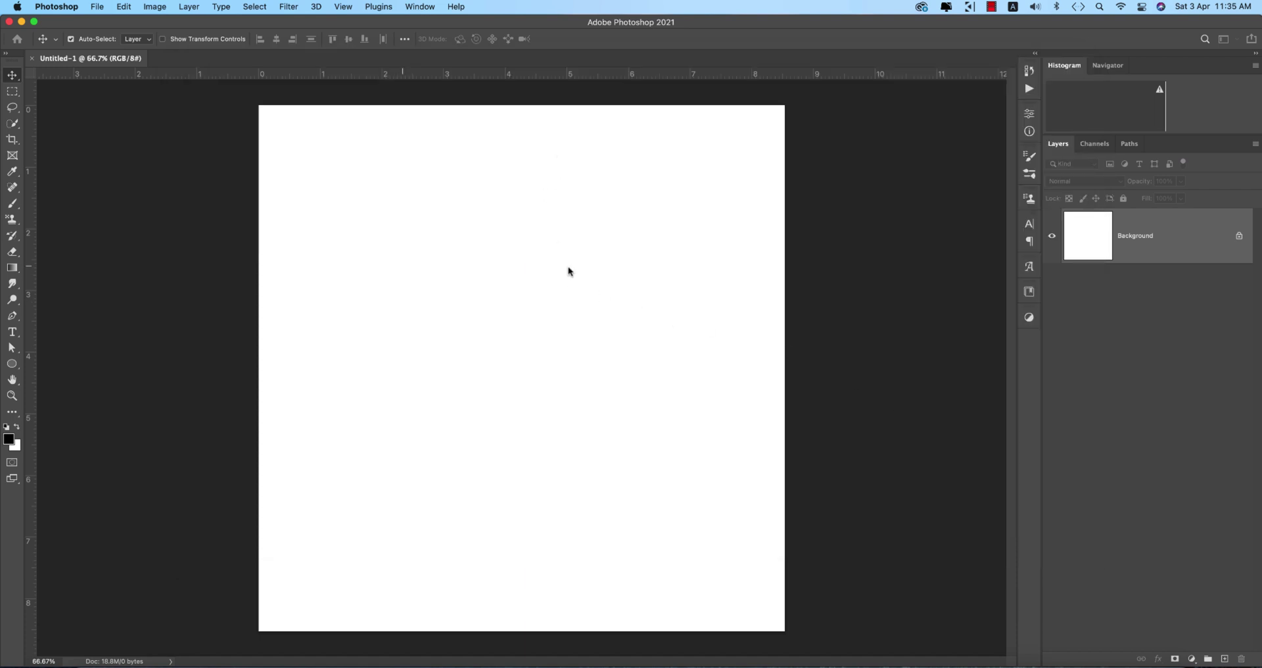
- Enlarge the ruined-house image and position it across the canvas's full width, flush with the bottom edge
{"action": "left_click_drag", "start_coordinate": [521, 493], "coordinate": [536, 633]}
{"action": "left_click_drag", "start_coordinate": [589, 583], "coordinate": [693, 592]}
{"action": "left_click", "coordinate": [584, 39]}
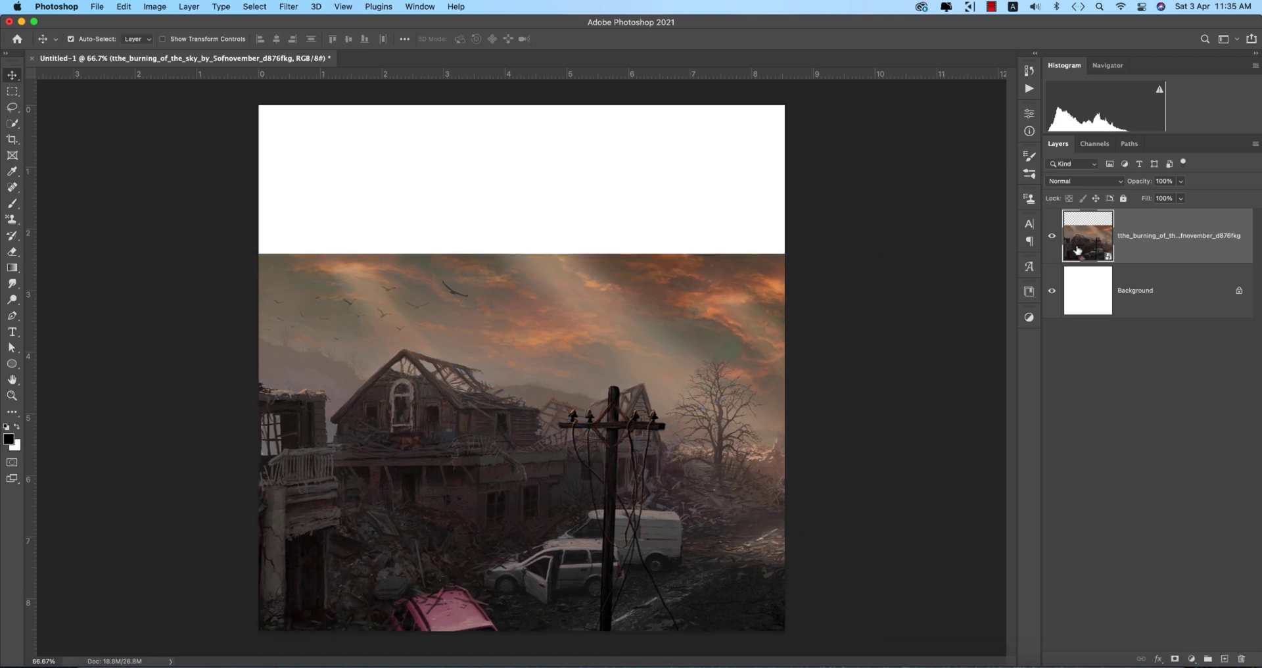
- Rasterize the ruined-house layer and rename it land
{"action": "right_click", "coordinate": [1160, 244]}
{"action": "left_click", "coordinate": [1112, 286]}
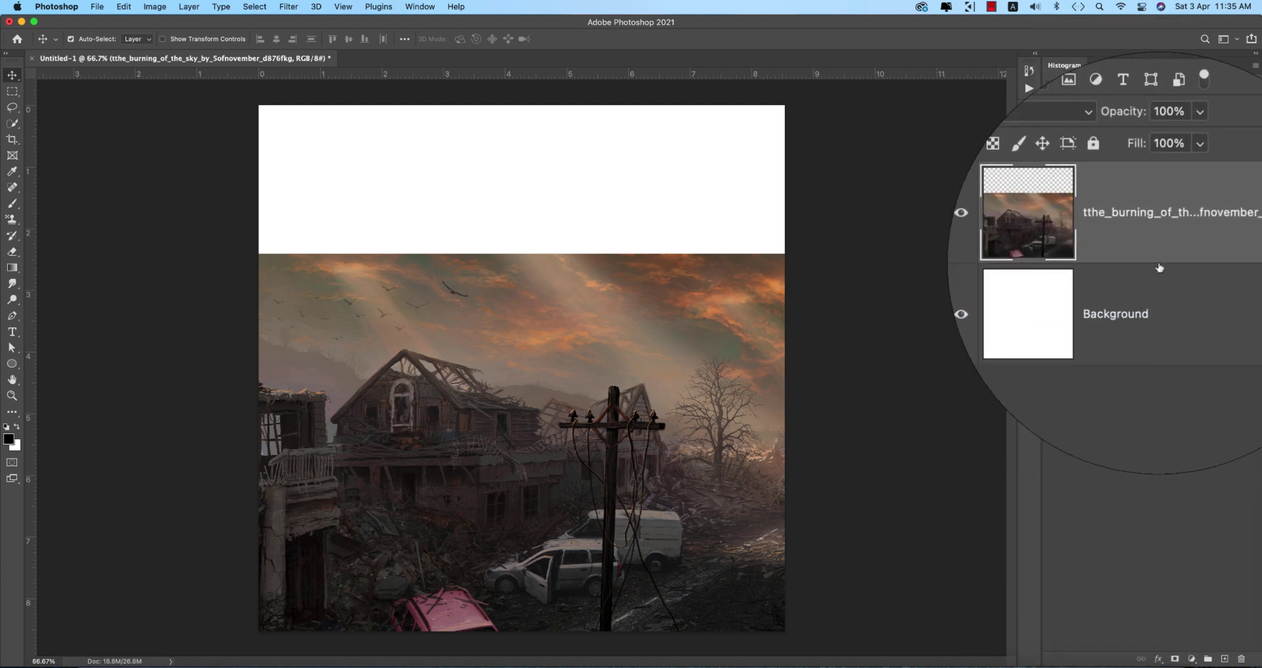
{"action": "double_click", "coordinate": [1160, 235]}
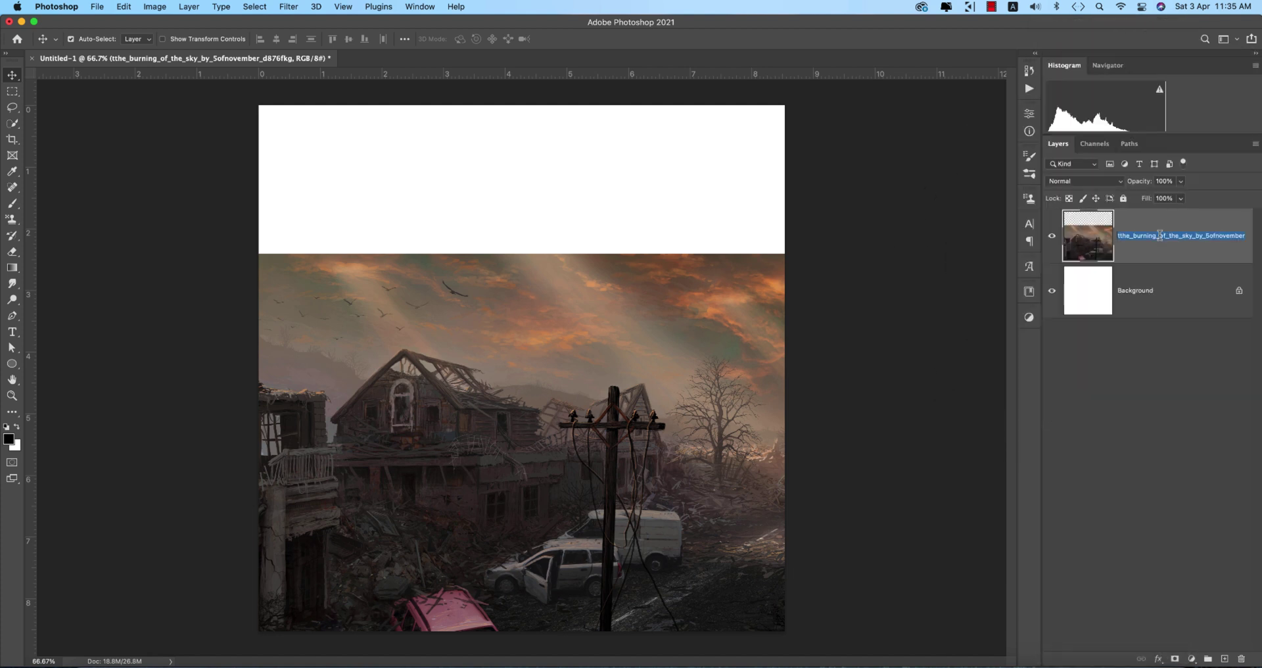
{"action": "type", "text": "land"}
{"action": "key", "text": "Return"}
- Add a black Solid Color fill layer directly above the Background layer
{"action": "left_click", "coordinate": [1153, 295]}
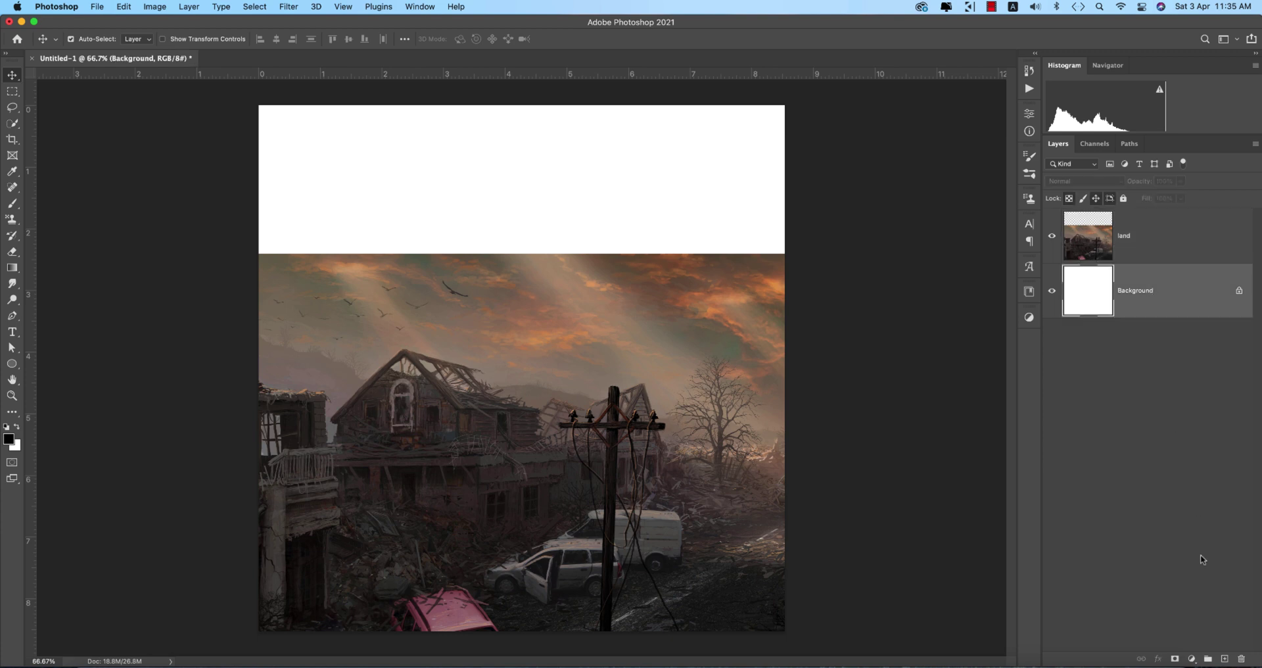
{"action": "left_click", "coordinate": [1191, 658]}
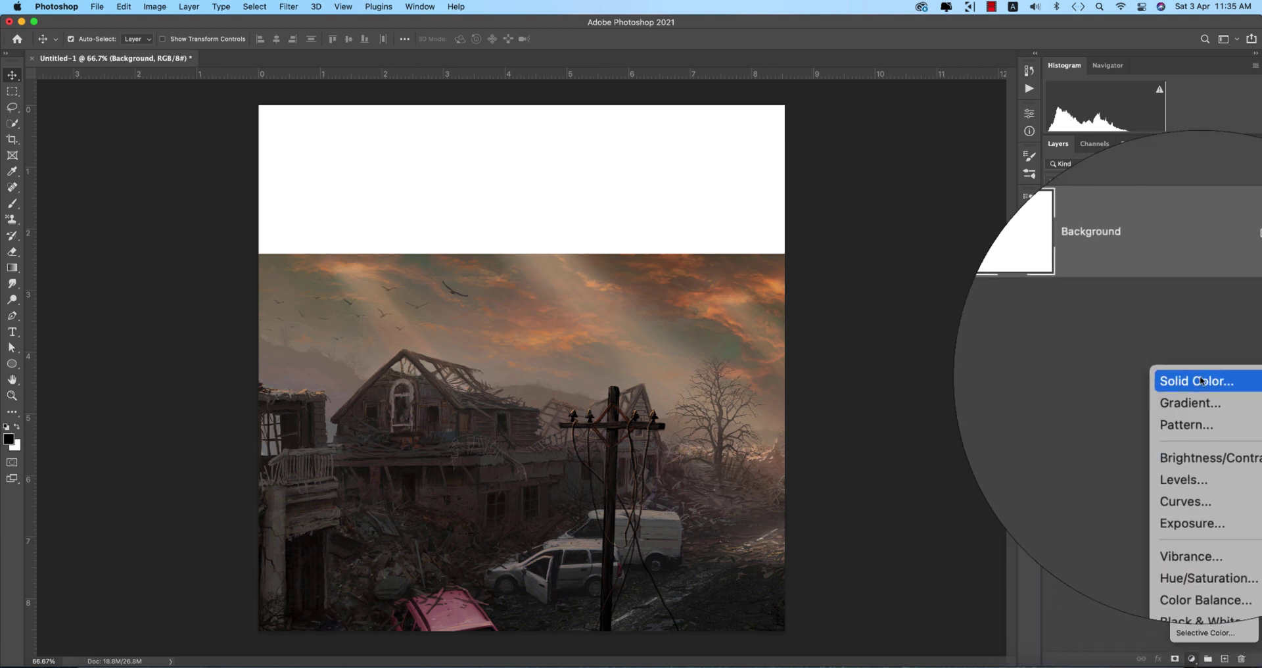
{"action": "left_click", "coordinate": [1202, 381]}
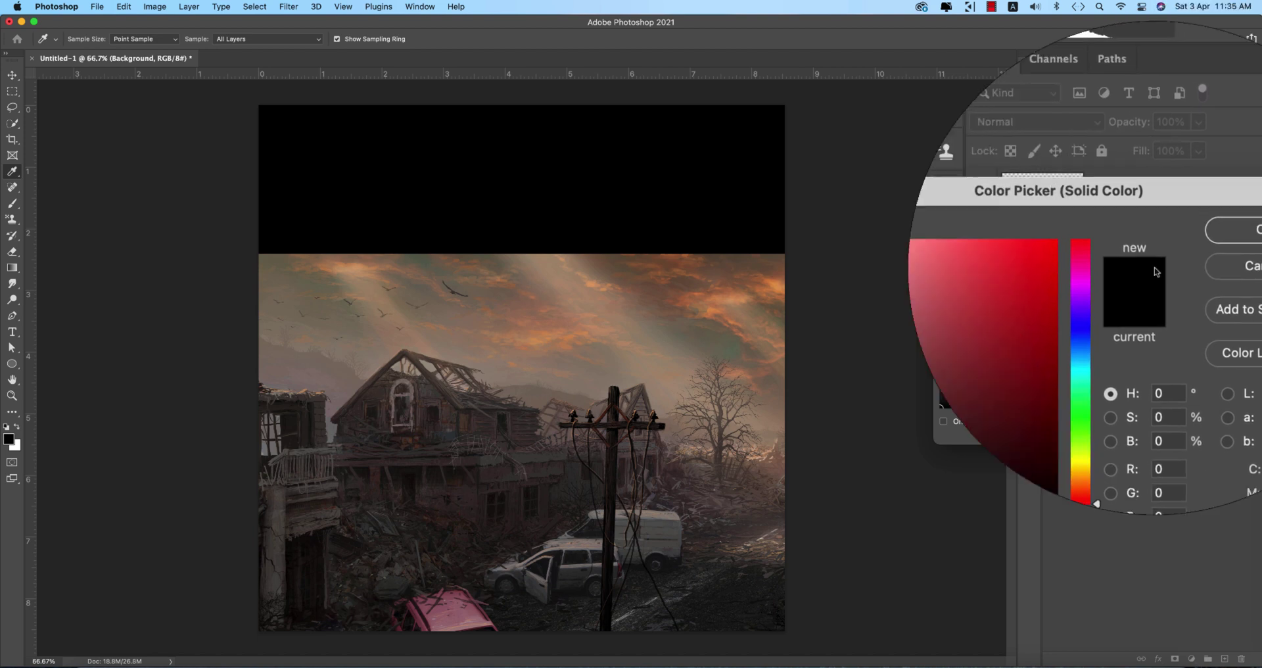
{"action": "left_click", "coordinate": [1208, 244]}
- Mask the land layer and fade out its upper sky with a vertical black-to-white gradient on the mask
{"action": "left_click", "coordinate": [1144, 235]}
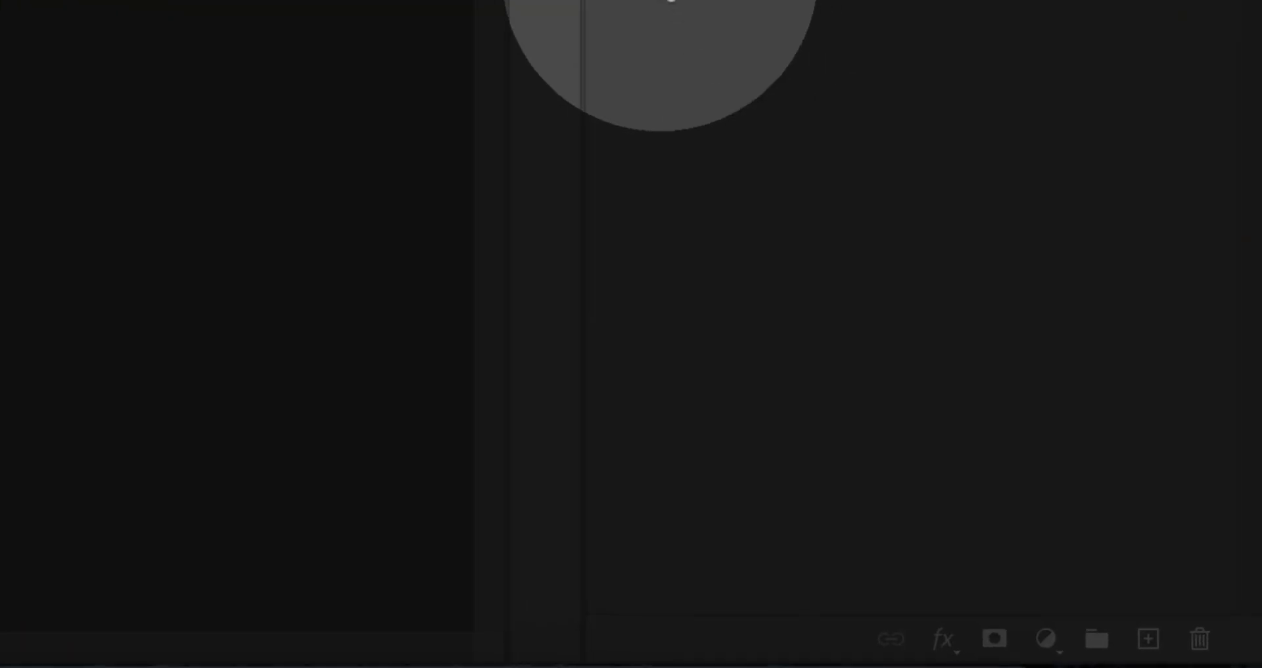
{"action": "key", "text": "g"}
{"action": "left_click_drag", "start_coordinate": [561, 243], "coordinate": [561, 341]}
{"action": "left_click_drag", "start_coordinate": [571, 200], "coordinate": [570, 345]}
{"action": "left_click_drag", "start_coordinate": [570, 178], "coordinate": [569, 334]}
- Embed the mad_sky_8 image above the black fill layer and scale it to 18.15% so it reaches the canvas's top edge
{"action": "left_click", "coordinate": [1221, 287]}
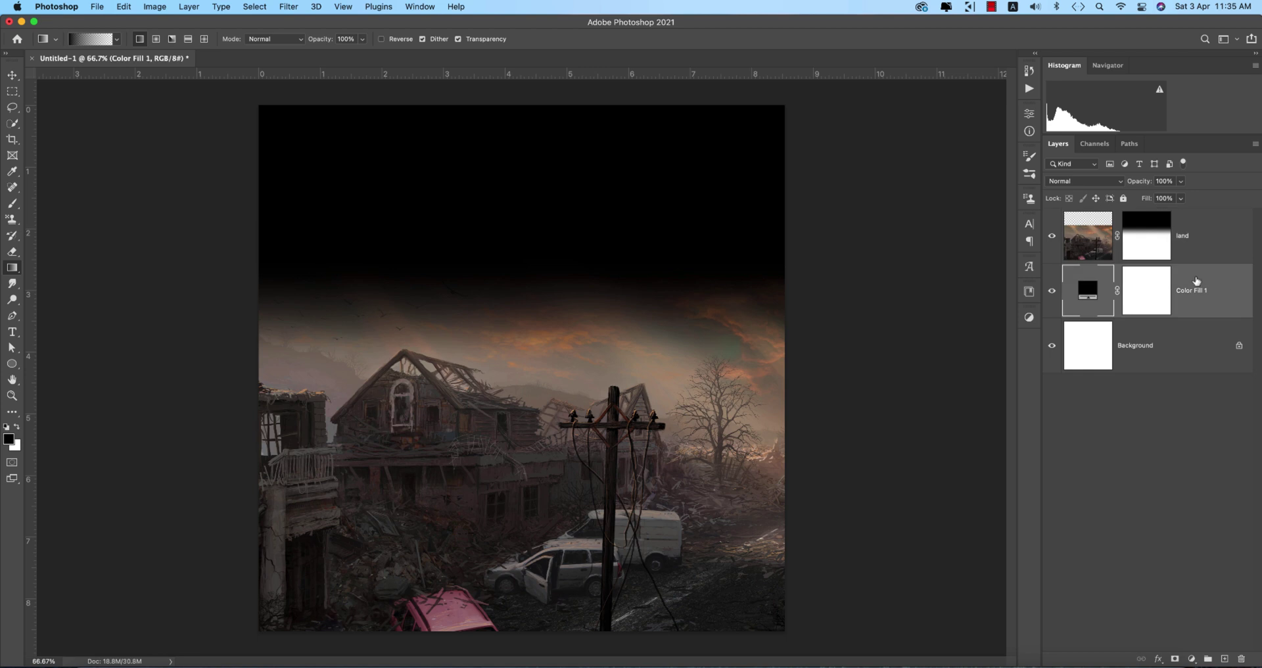
{"action": "left_click", "coordinate": [94, 9]}
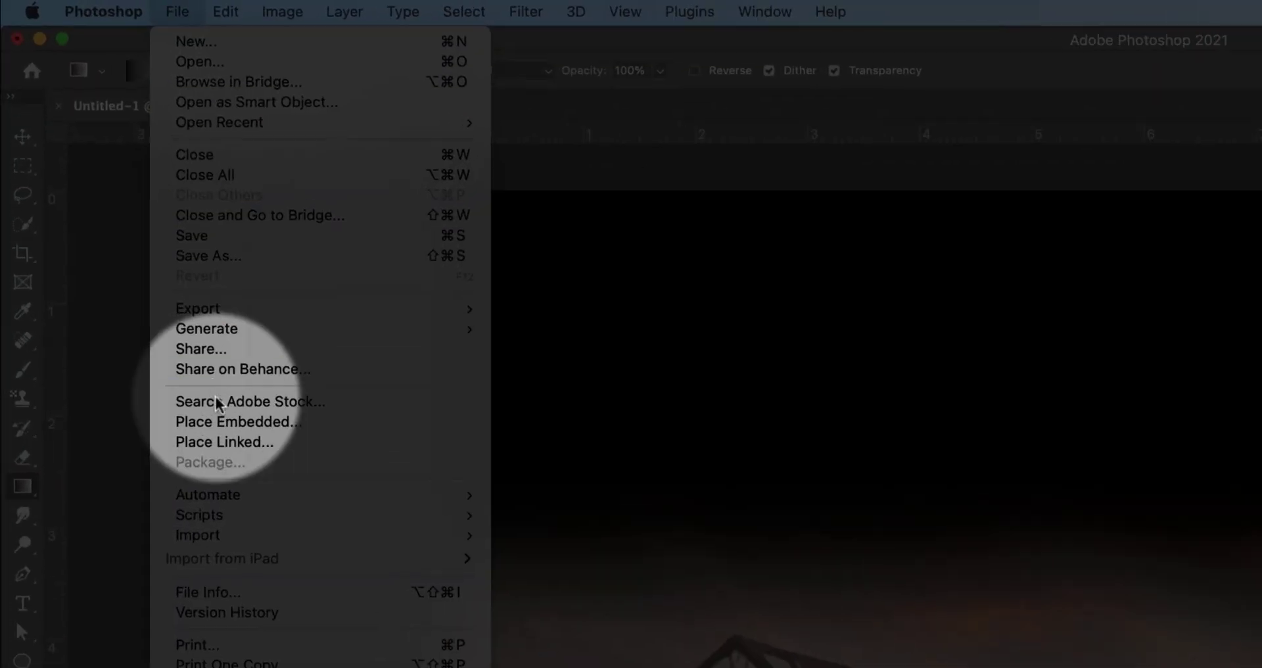
{"action": "left_click", "coordinate": [262, 463]}
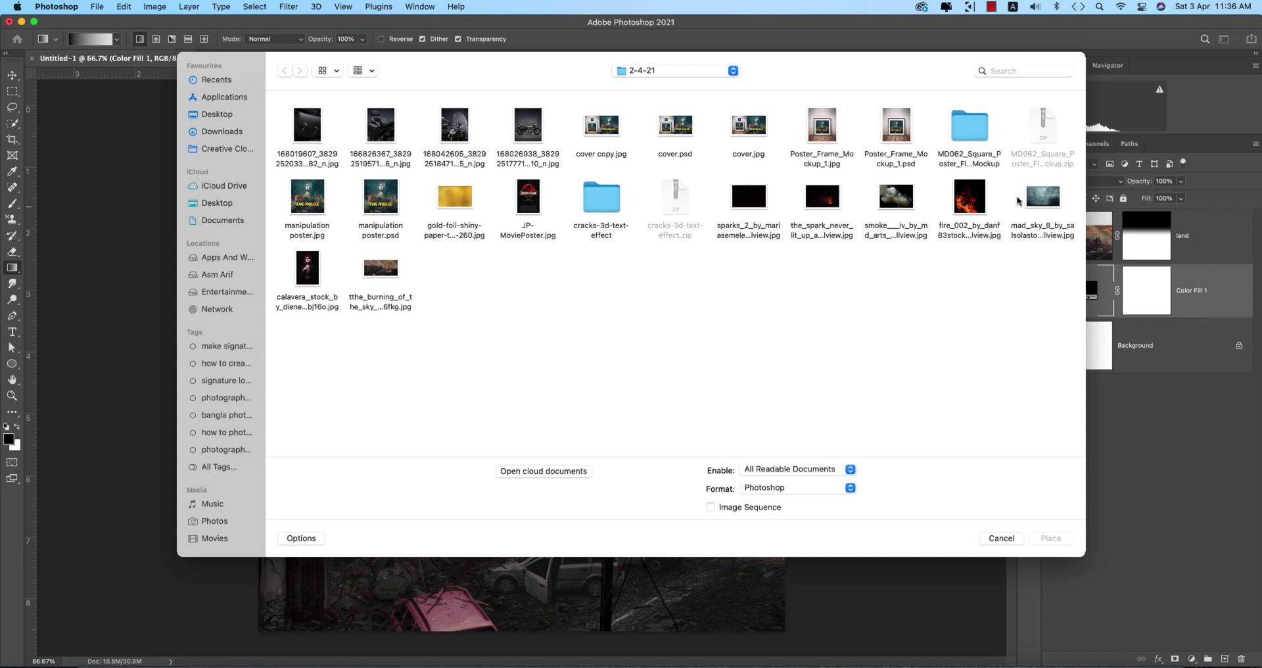
{"action": "double_click", "coordinate": [1038, 198]}
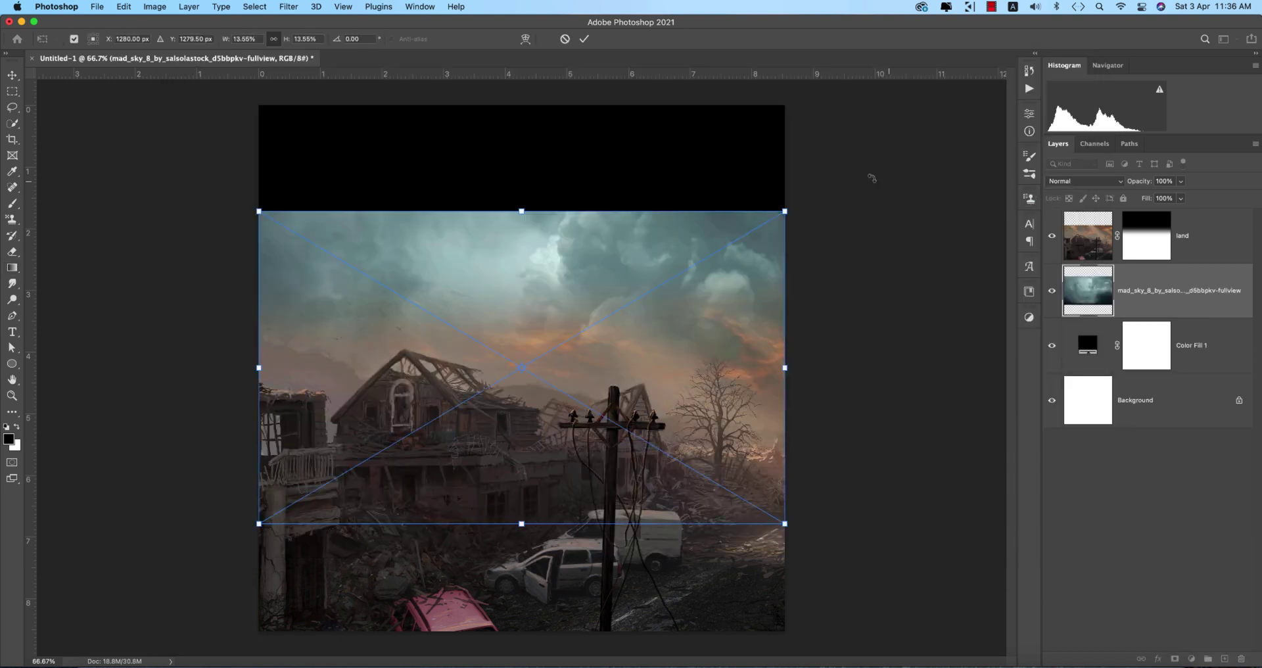
{"action": "left_click_drag", "start_coordinate": [521, 209], "coordinate": [518, 105]}
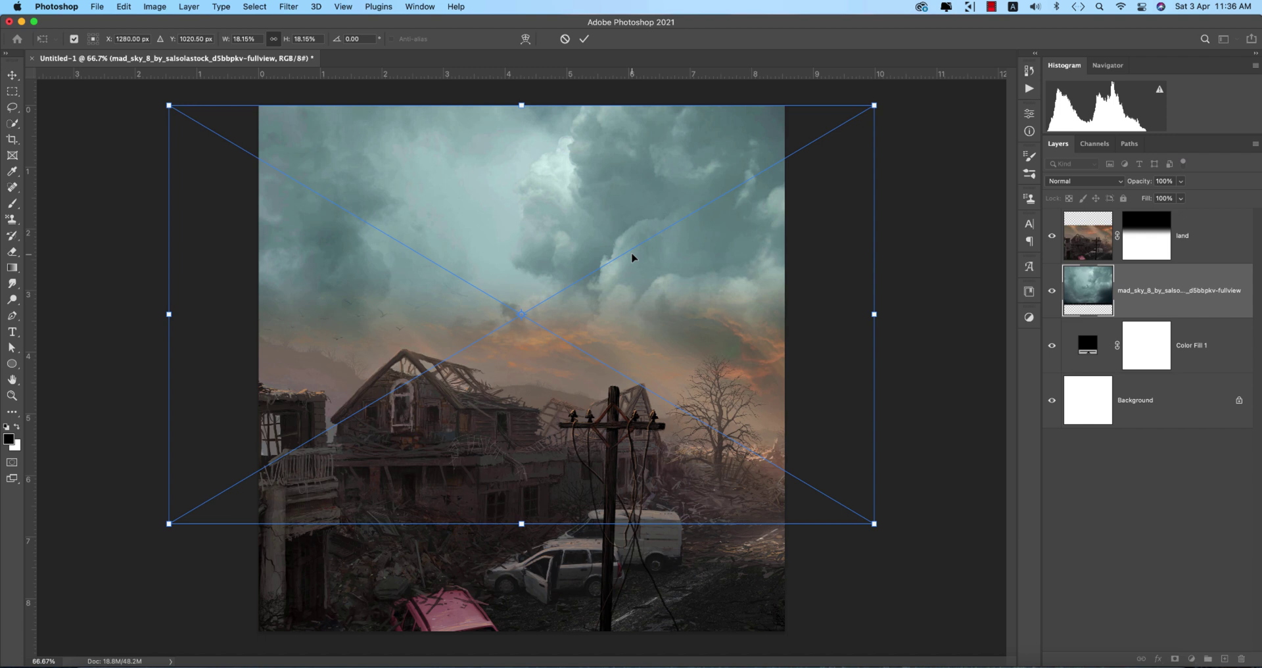
{"action": "key", "text": "Return"}
- Rasterize the mad_sky_8 layer and rename it sky
{"action": "right_click", "coordinate": [1085, 316]}
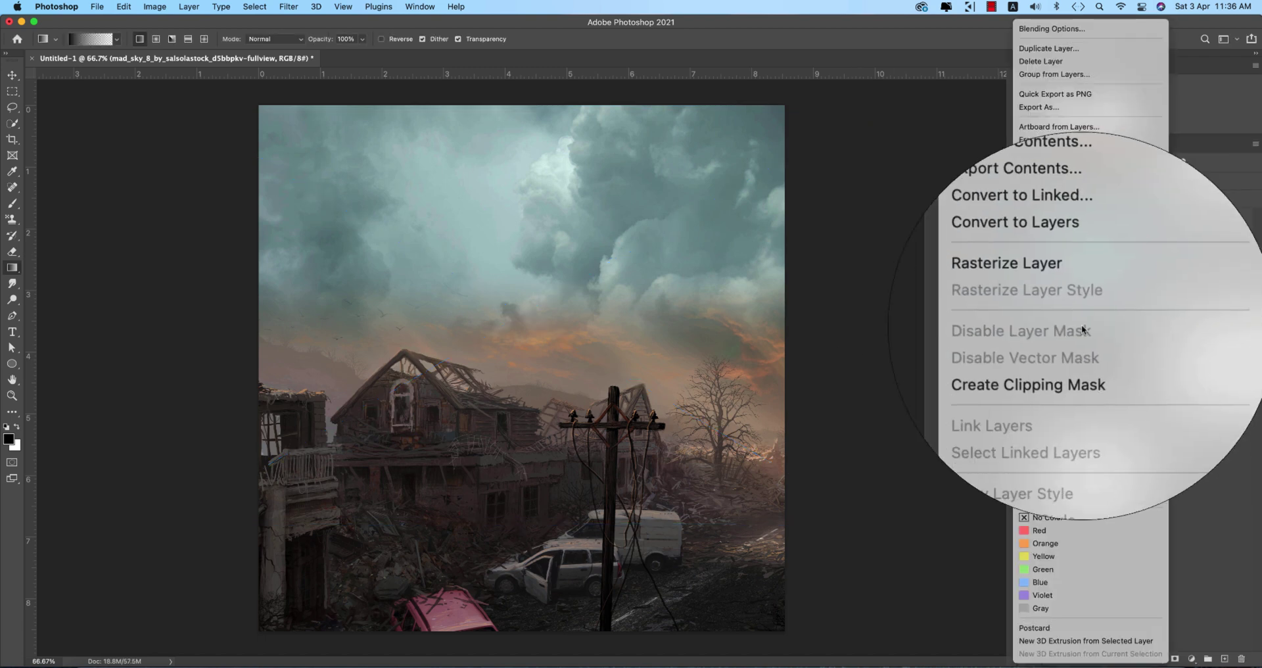
{"action": "left_click", "coordinate": [1044, 294]}
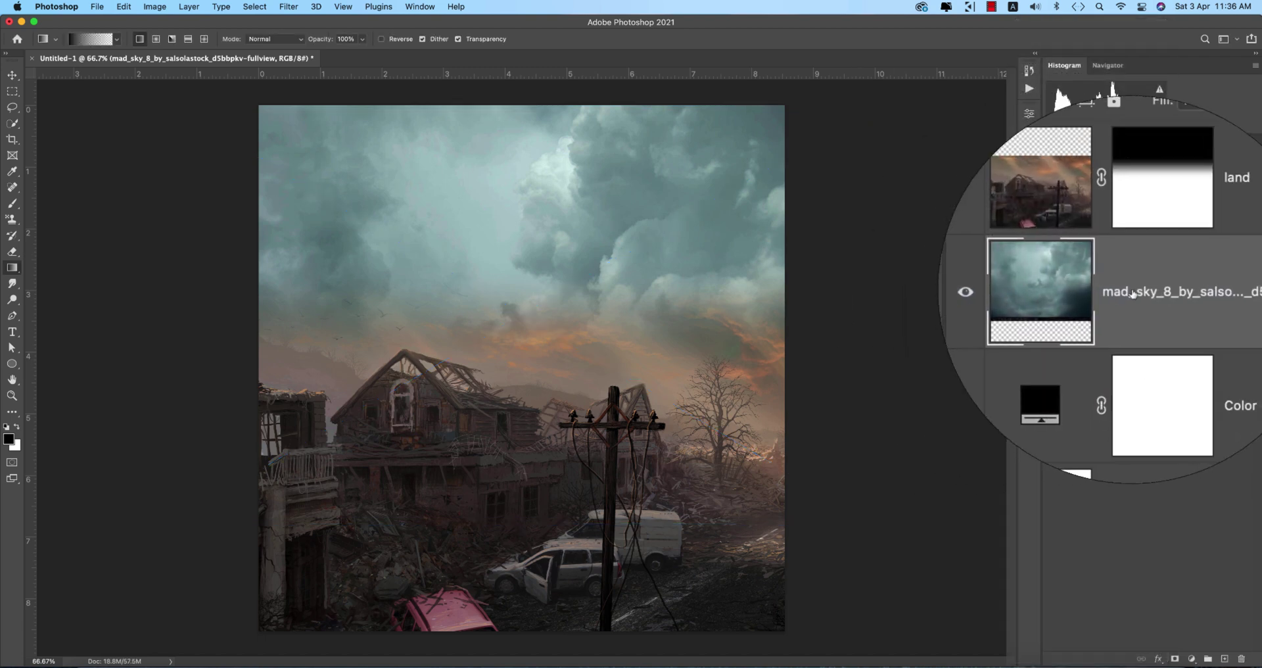
{"action": "double_click", "coordinate": [1132, 290]}
{"action": "type", "text": "sky"}
{"action": "key", "text": "Return"}
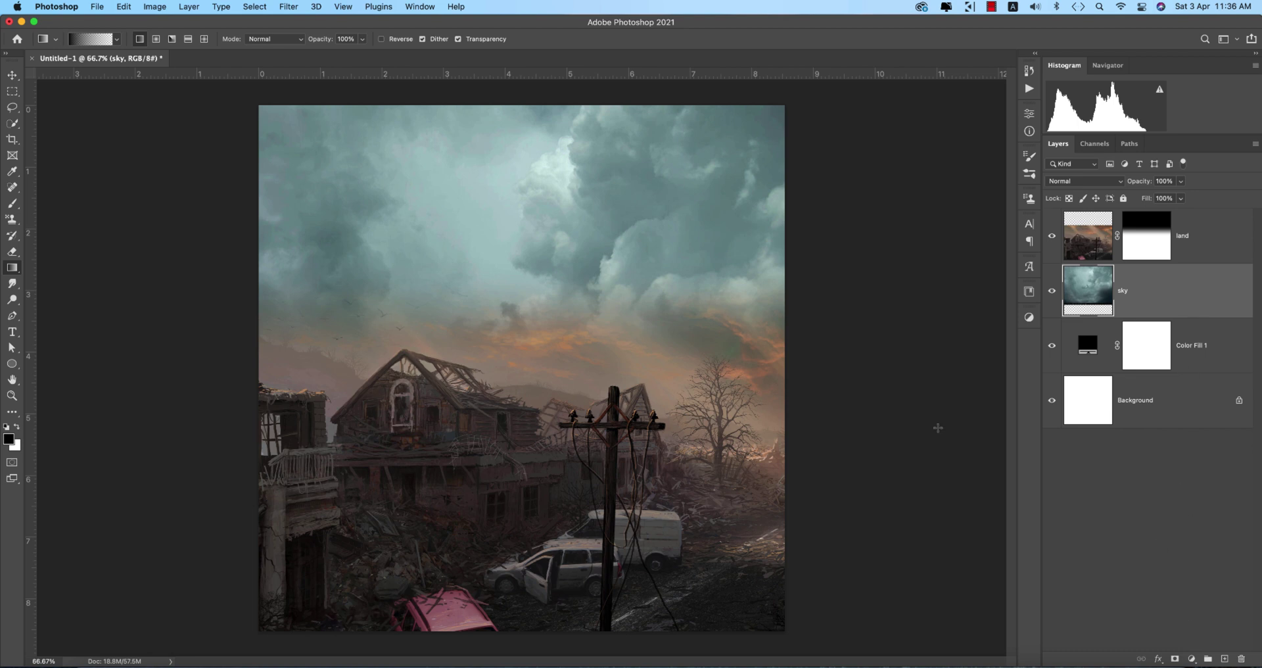
- Embed the calavera_stock portrait above the sky layer, centred at 11.85% scale to fill the canvas height
{"action": "left_click", "coordinate": [97, 7]}
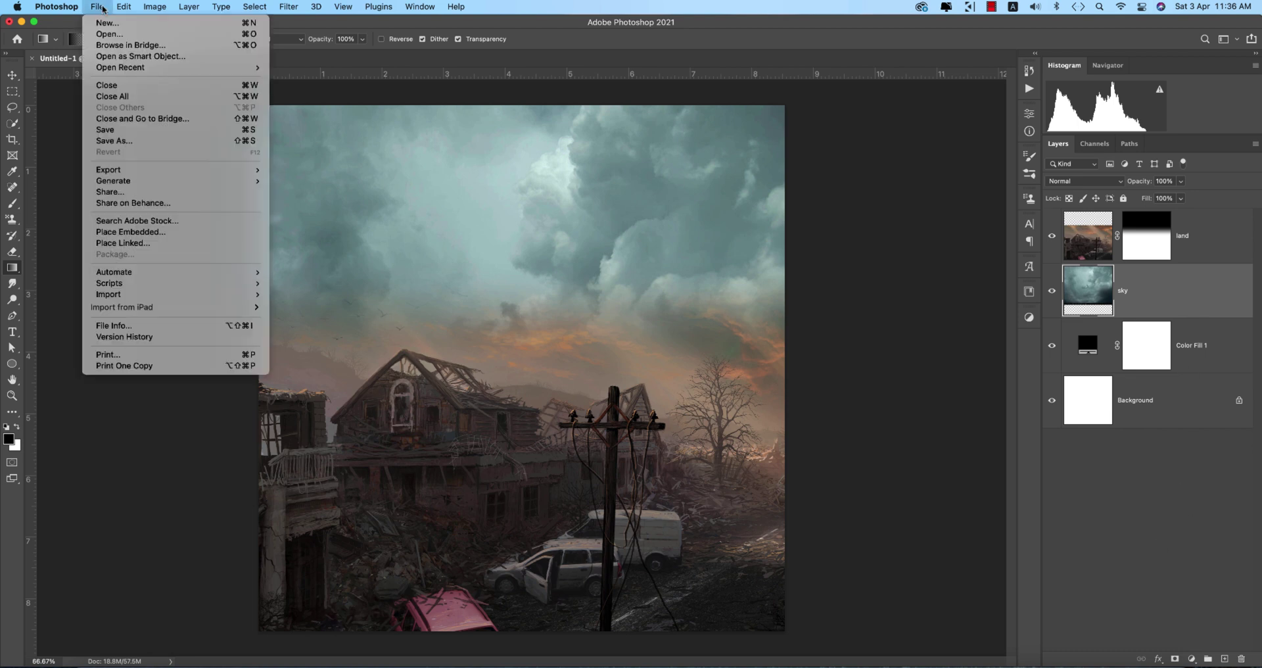
{"action": "left_click", "coordinate": [131, 232]}
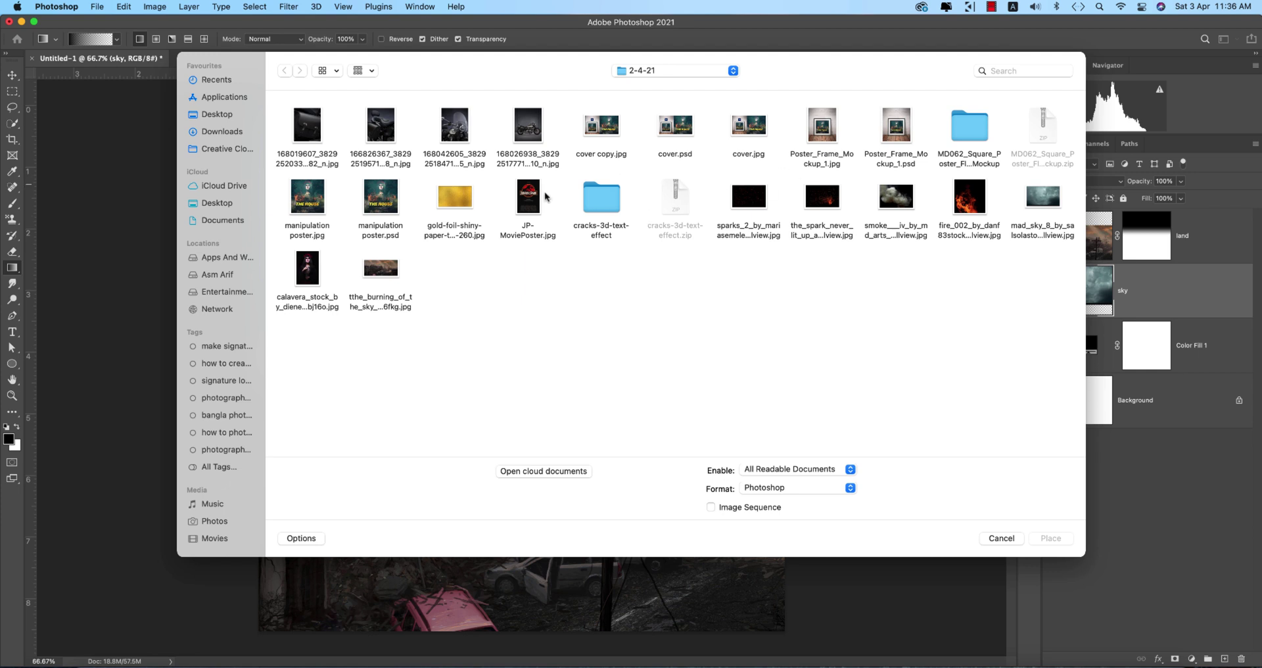
{"action": "double_click", "coordinate": [307, 268]}
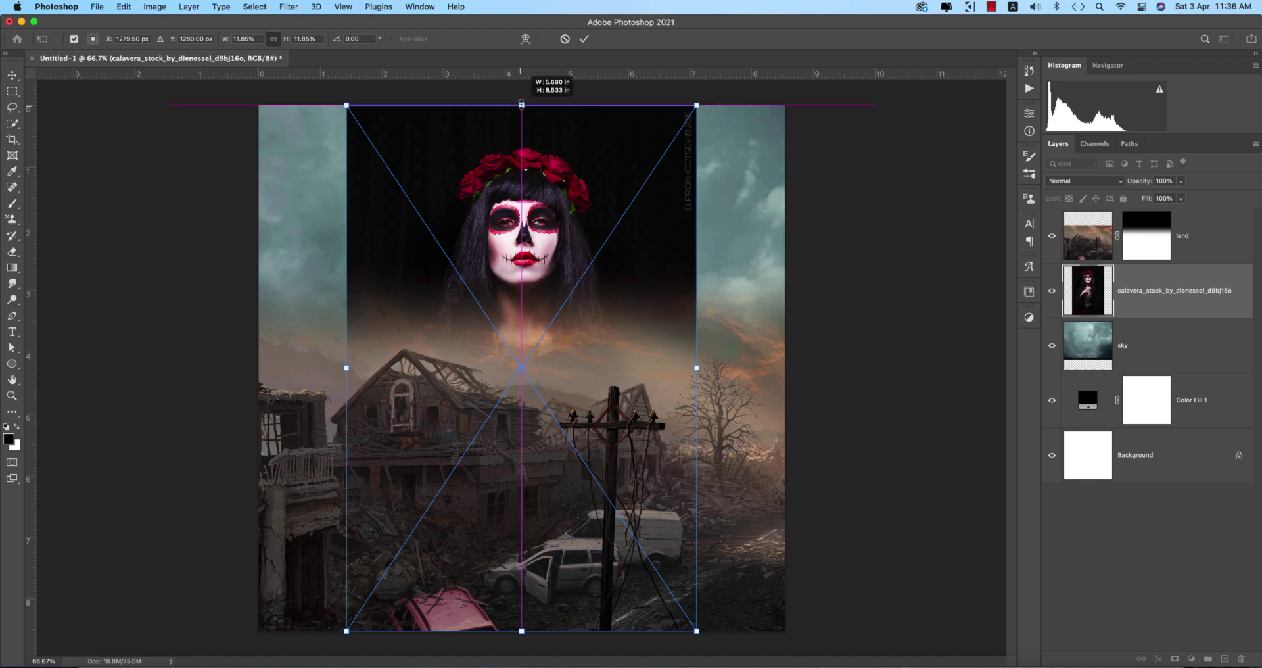
{"action": "key", "text": "Return"}
- Set the calavera_stock layer's blend mode to Screen and arrange it directly below the land layer
{"action": "key", "text": "g"}
{"action": "left_click_drag", "start_coordinate": [1163, 296], "coordinate": [1167, 227]}
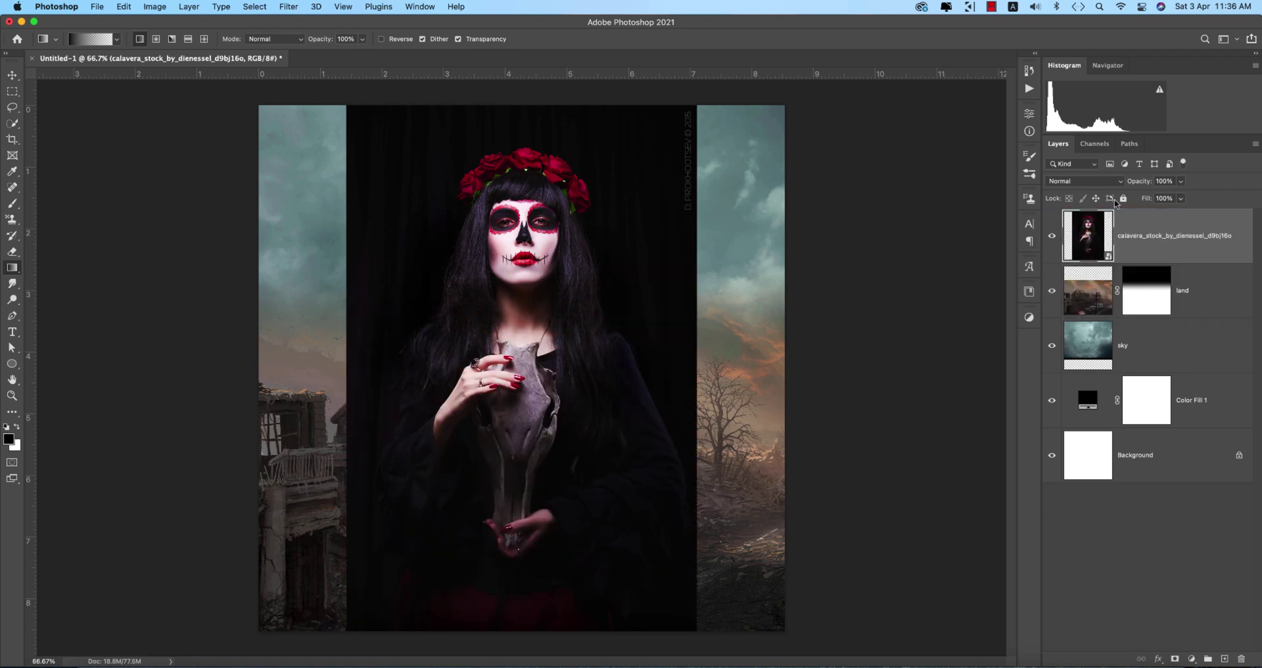
{"action": "left_click", "coordinate": [1094, 181]}
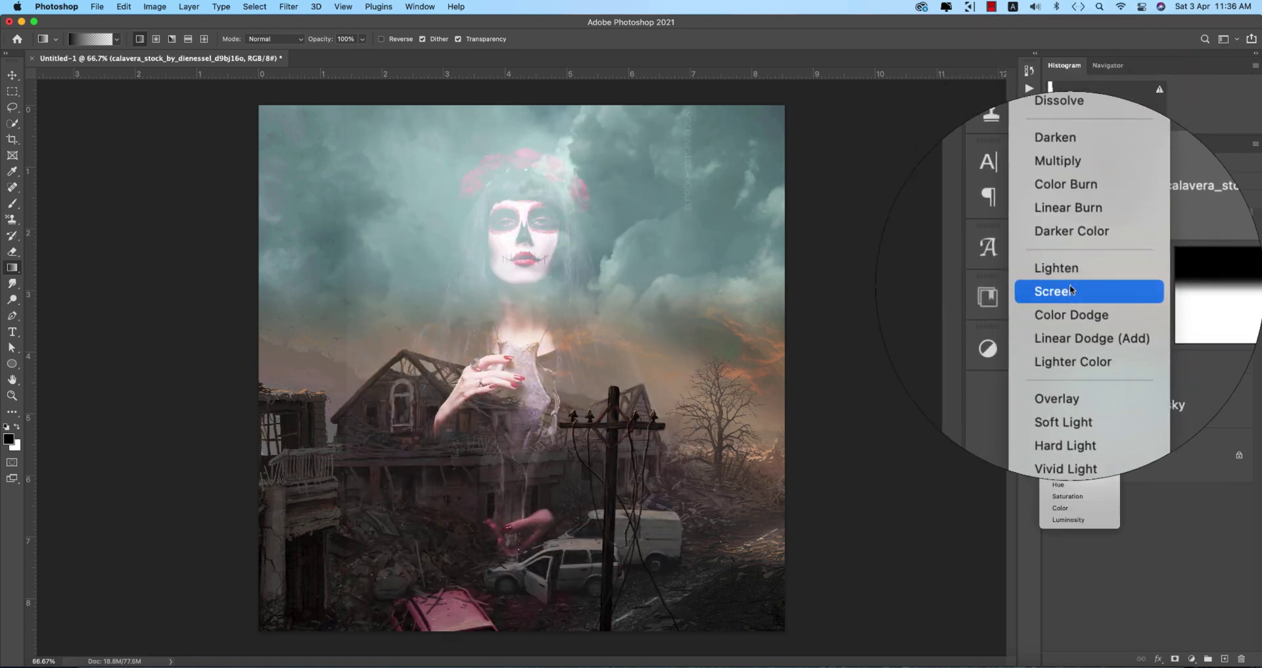
{"action": "left_click", "coordinate": [1070, 289]}
{"action": "left_click_drag", "start_coordinate": [1216, 236], "coordinate": [1193, 306]}
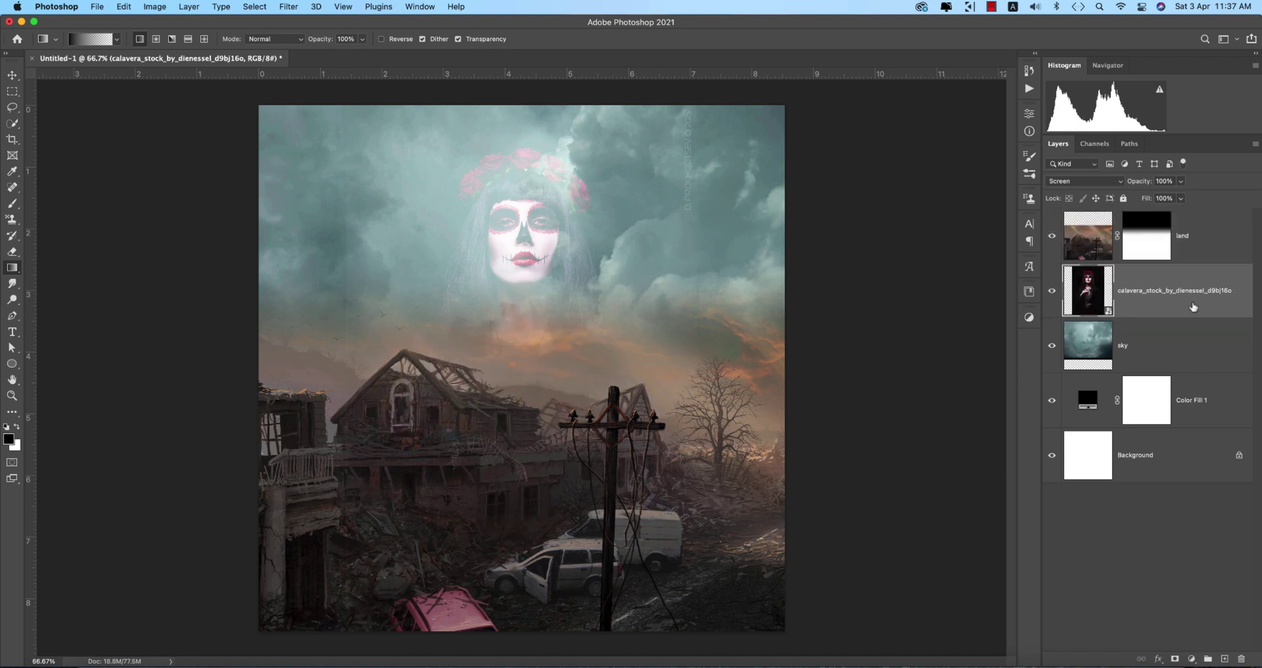
- Redraw the gradient on the land layer's mask so the fade starts lower and exposes the woman's neck and shoulders
{"action": "left_click", "coordinate": [1151, 241]}
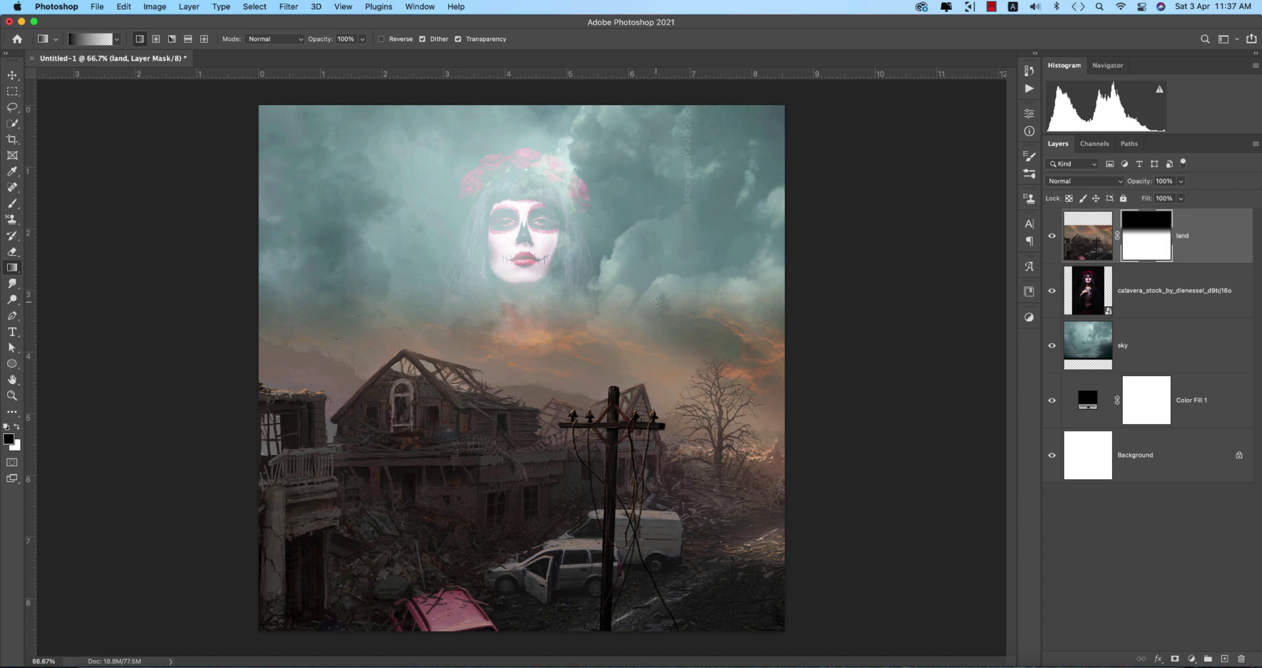
{"action": "key", "text": "g"}
{"action": "left_click_drag", "start_coordinate": [548, 306], "coordinate": [570, 317]}
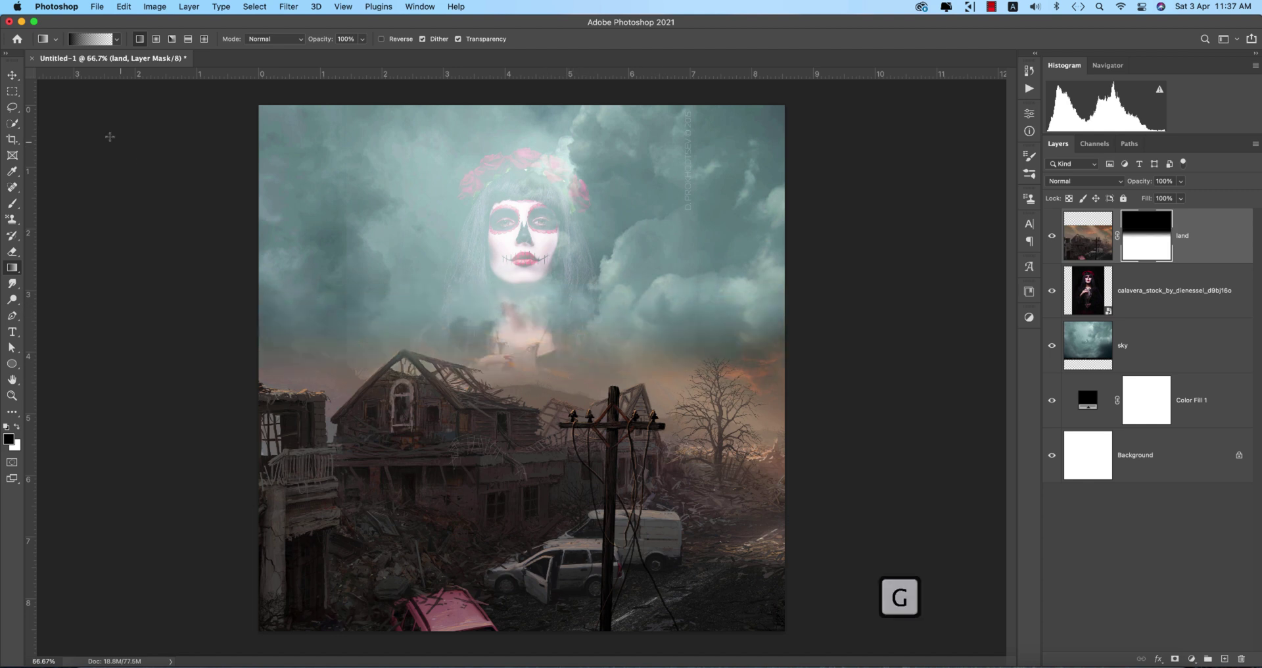
{"action": "left_click", "coordinate": [13, 75]}
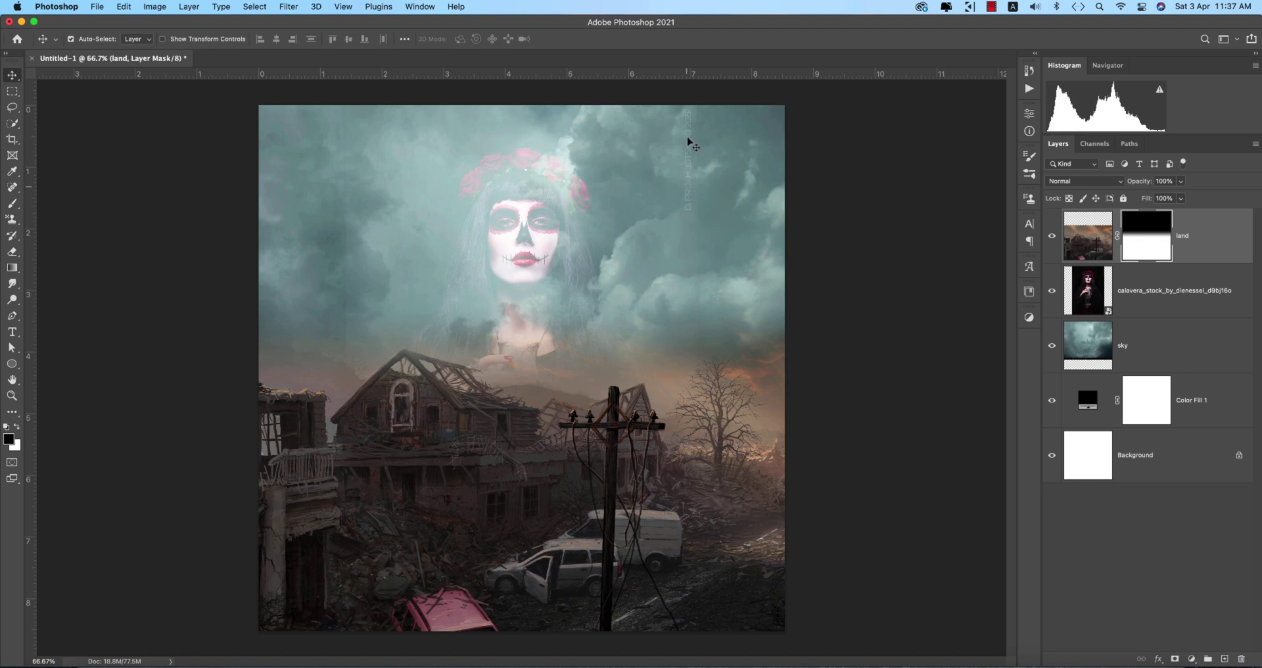
- Rasterize the calavera_stock portrait layer and rename it girl
{"action": "right_click", "coordinate": [1147, 296]}
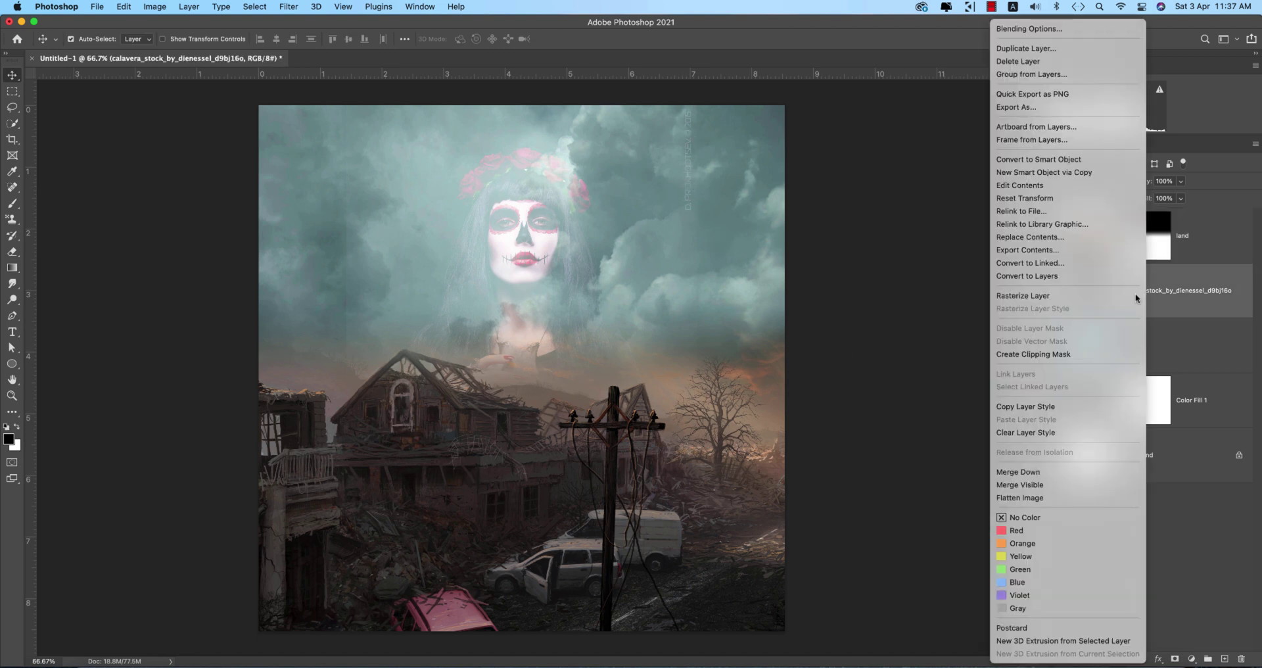
{"action": "left_click", "coordinate": [1012, 297]}
{"action": "key", "text": "l"}
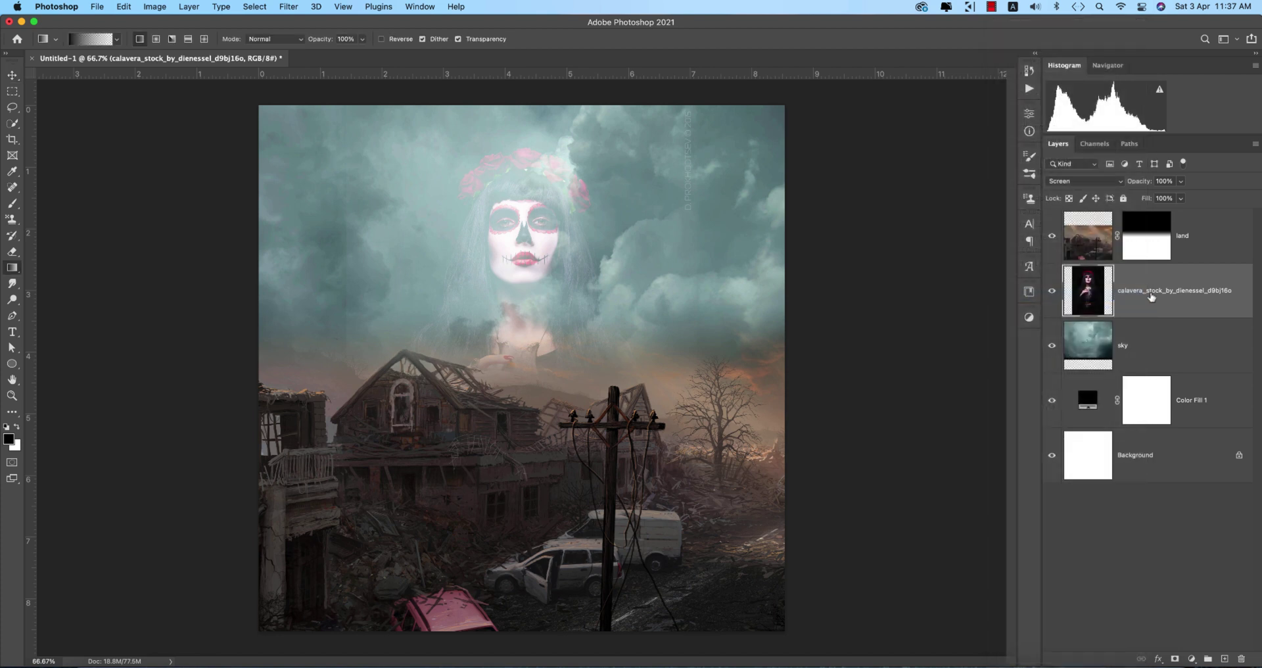
{"action": "double_click", "coordinate": [1150, 291]}
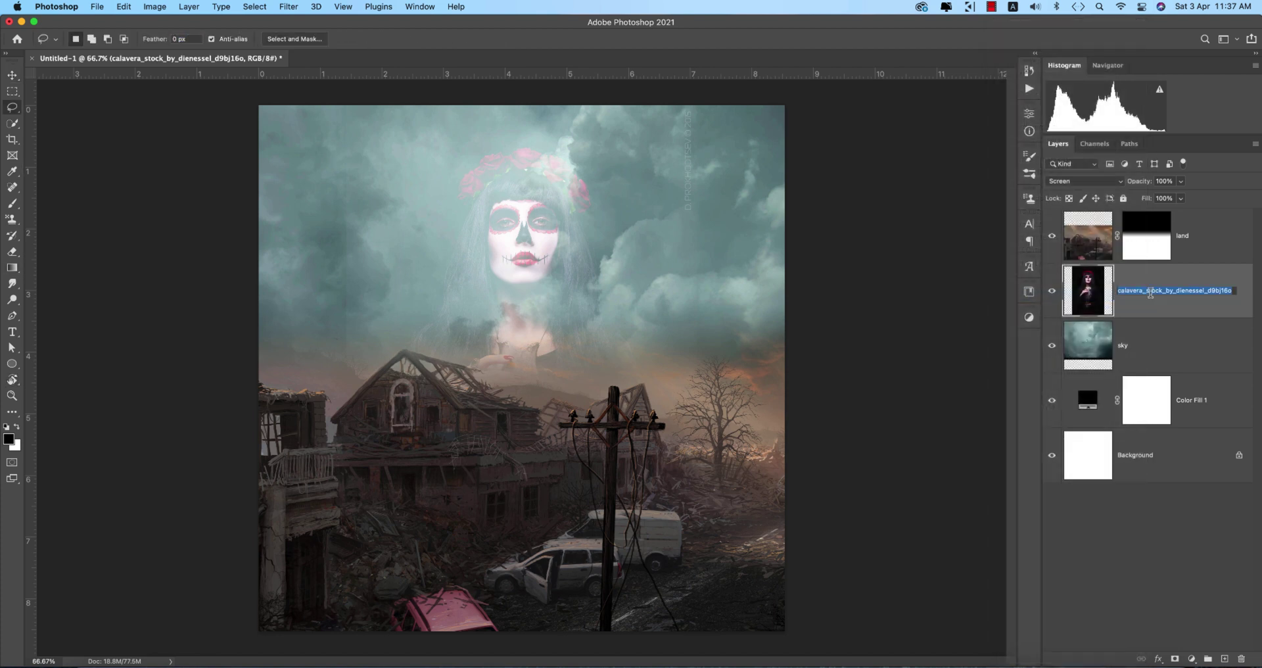
{"action": "type", "text": "girl"}
{"action": "key", "text": "Return"}
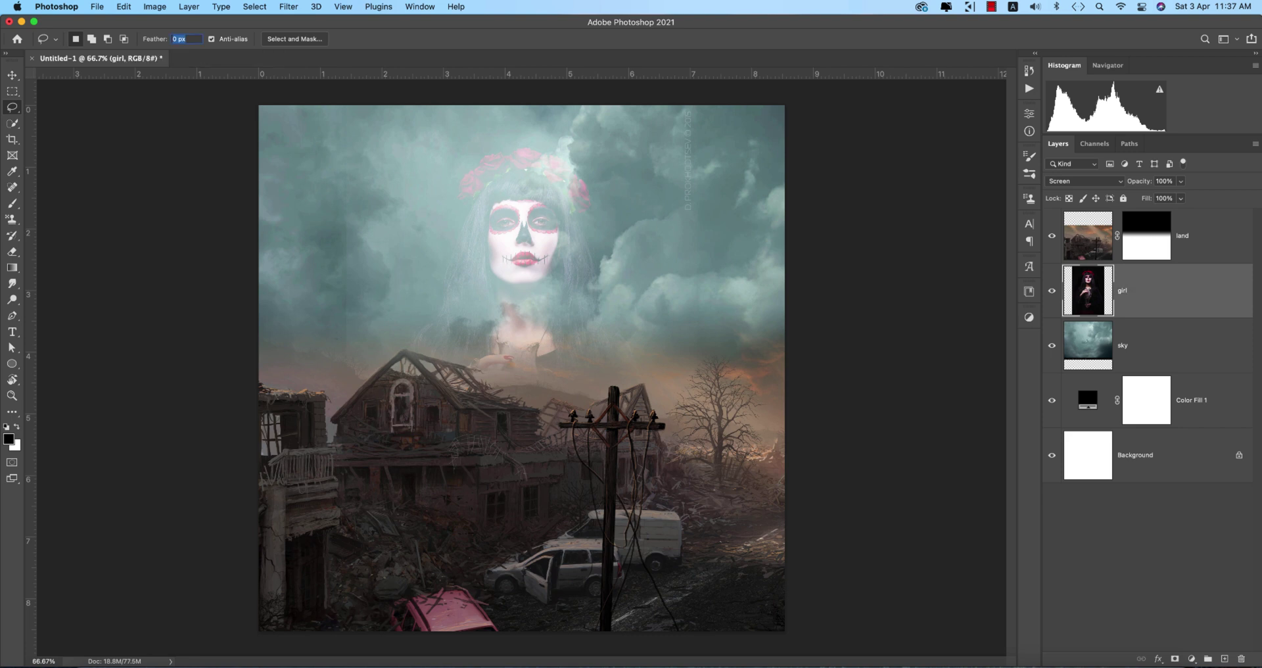
- Add a mask to the girl layer and paint black along the portrait's side and lower edges with a soft 600 px brush
{"action": "left_click", "coordinate": [1174, 659]}
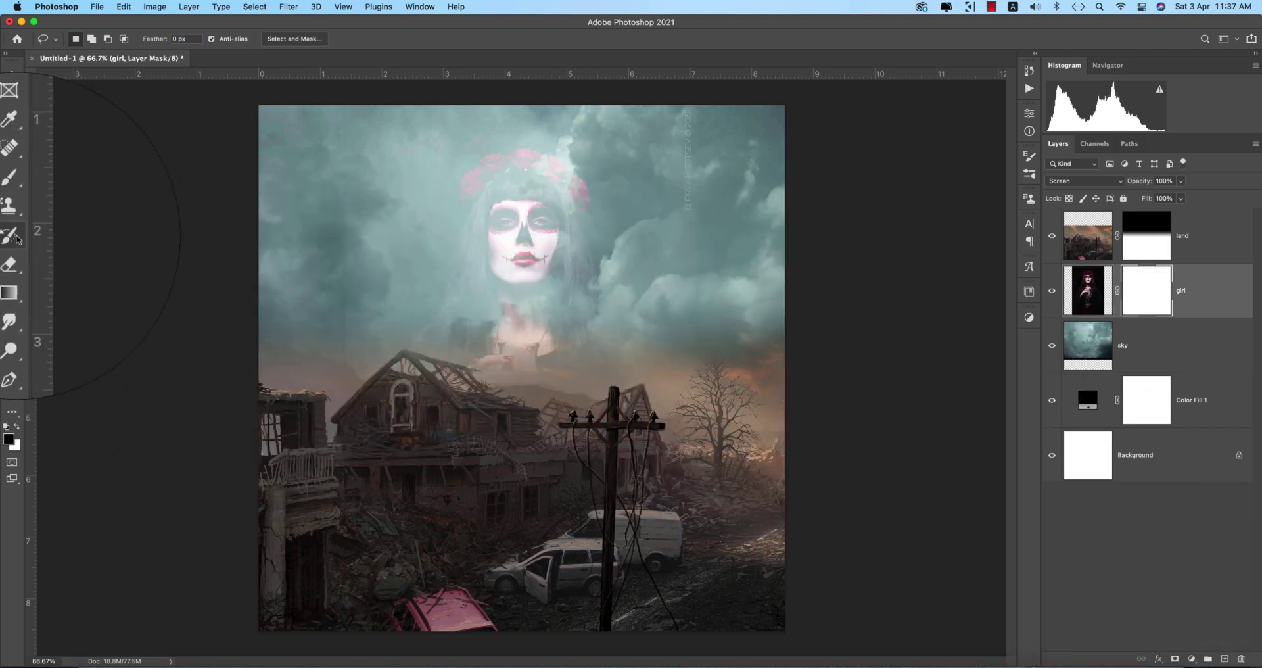
{"action": "key", "text": "b"}
{"action": "right_click", "coordinate": [621, 222]}
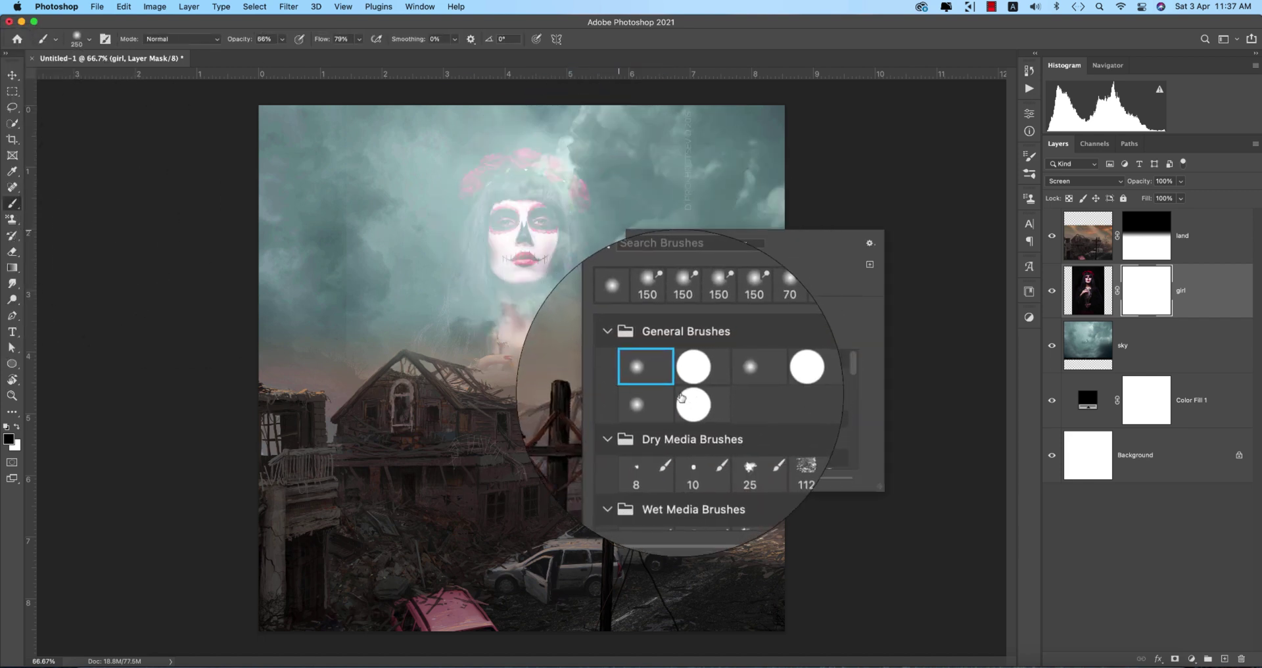
{"action": "key", "text": "Return"}
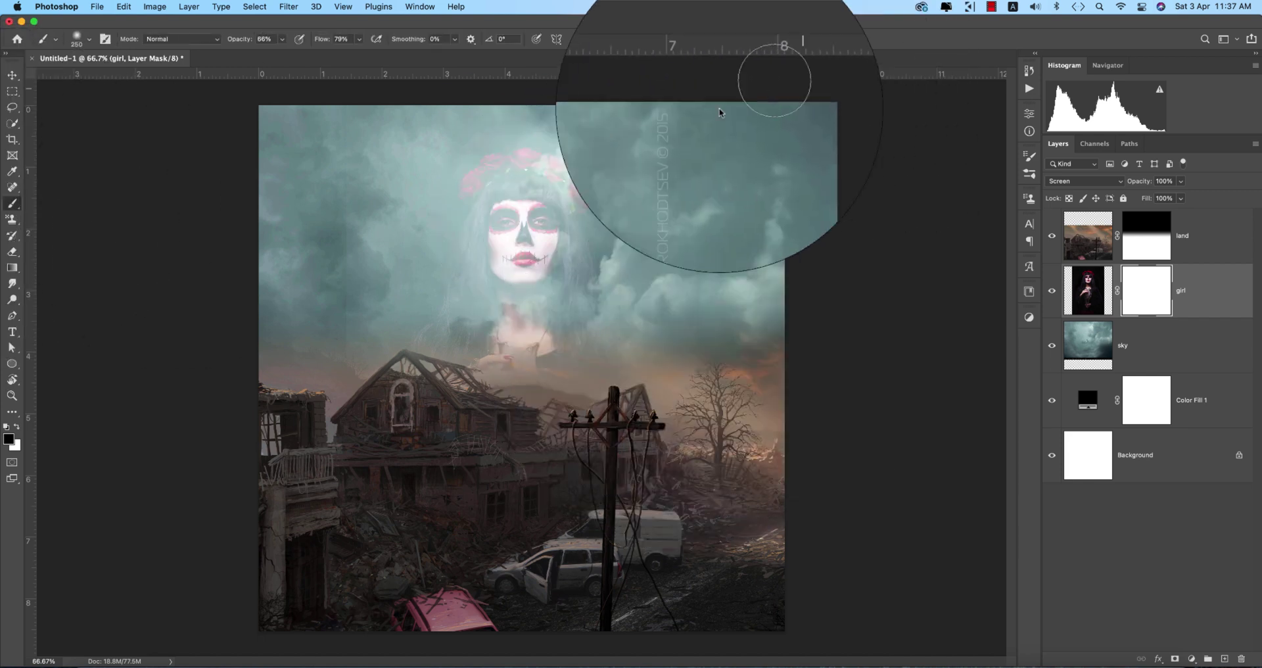
{"action": "key", "text": "bracketright"}
{"action": "key", "text": "bracketright"}
{"action": "key", "text": "bracketright"}
{"action": "key", "text": "bracketright"}
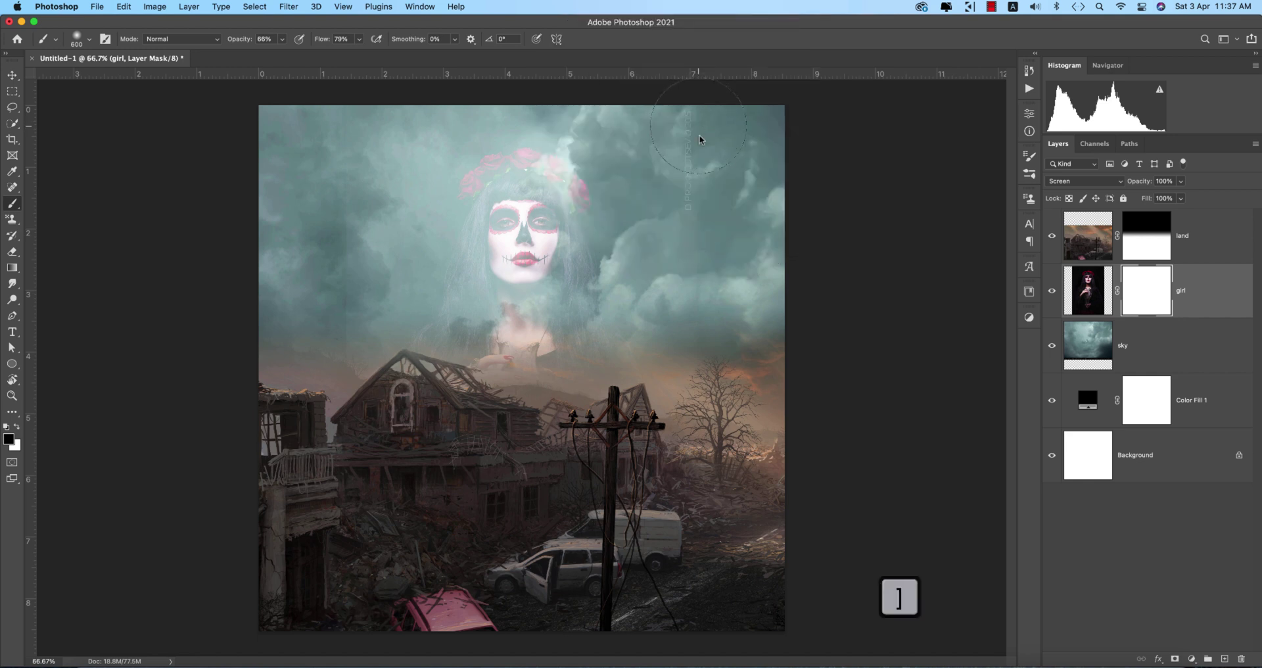
{"action": "mouse_move", "coordinate": [710, 139]}
{"action": "left_mouse_down"}
{"action": "mouse_move", "coordinate": [699, 144]}
{"action": "mouse_move", "coordinate": [712, 326]}
{"action": "mouse_move", "coordinate": [702, 549]}
{"action": "mouse_move", "coordinate": [602, 614]}
{"action": "left_mouse_up"}
{"action": "mouse_move", "coordinate": [342, 151]}
{"action": "left_mouse_down"}
{"action": "mouse_move", "coordinate": [324, 390]}
{"action": "mouse_move", "coordinate": [319, 141]}
{"action": "mouse_move", "coordinate": [332, 413]}
{"action": "mouse_move", "coordinate": [385, 499]}
{"action": "left_mouse_up"}
{"action": "left_click_drag", "start_coordinate": [616, 581], "coordinate": [394, 585]}
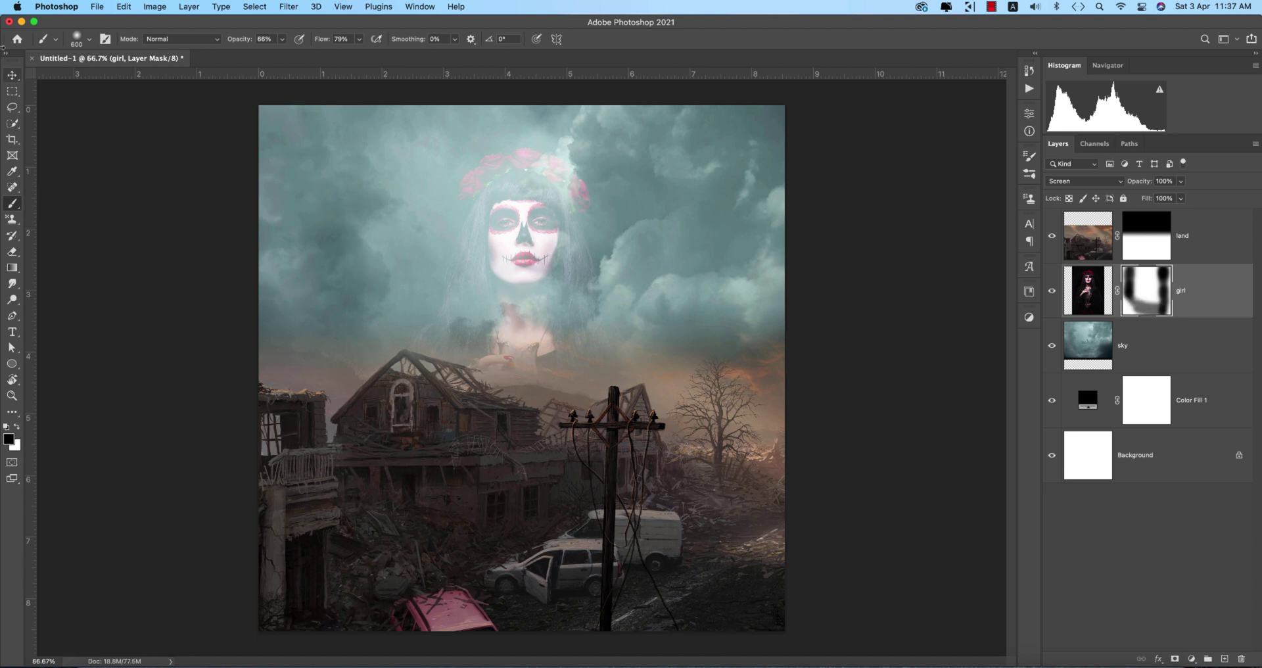
{"action": "left_click", "coordinate": [12, 90]}
{"action": "left_click", "coordinate": [13, 75]}
- Add a Brightness/Contrast adjustment clipped to the girl layer and slightly lower its brightness
{"action": "left_click", "coordinate": [1086, 291]}
{"action": "left_click", "coordinate": [1191, 658]}
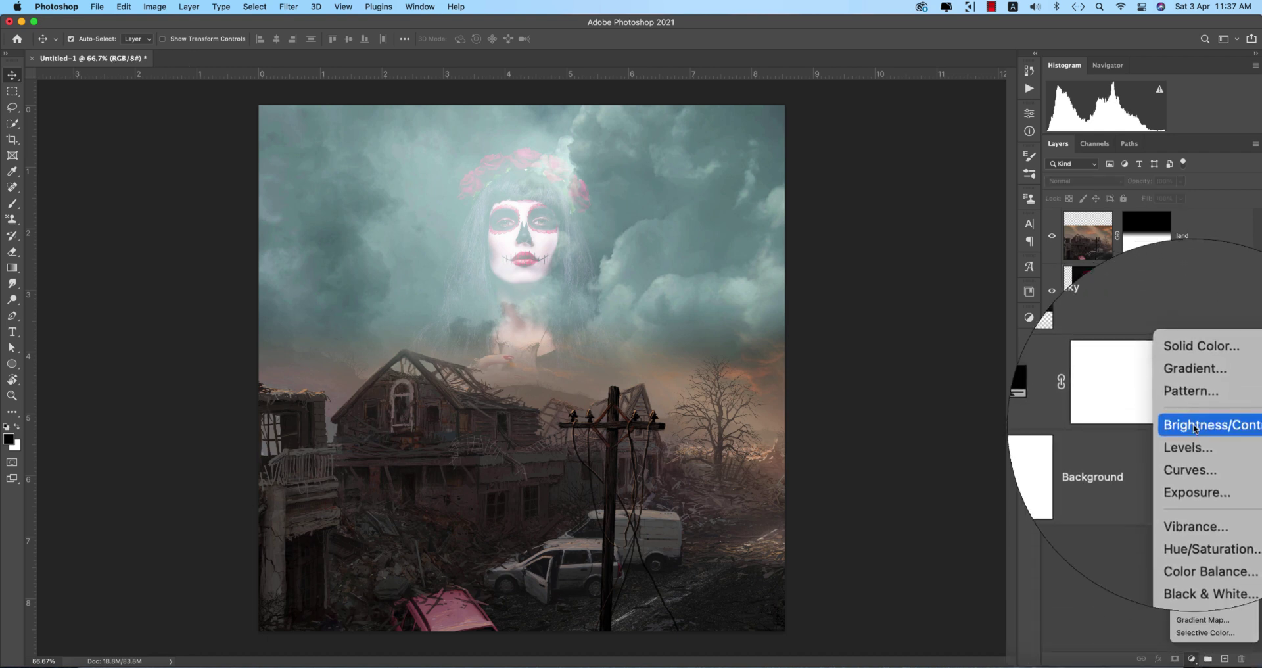
{"action": "left_click", "coordinate": [1193, 428]}
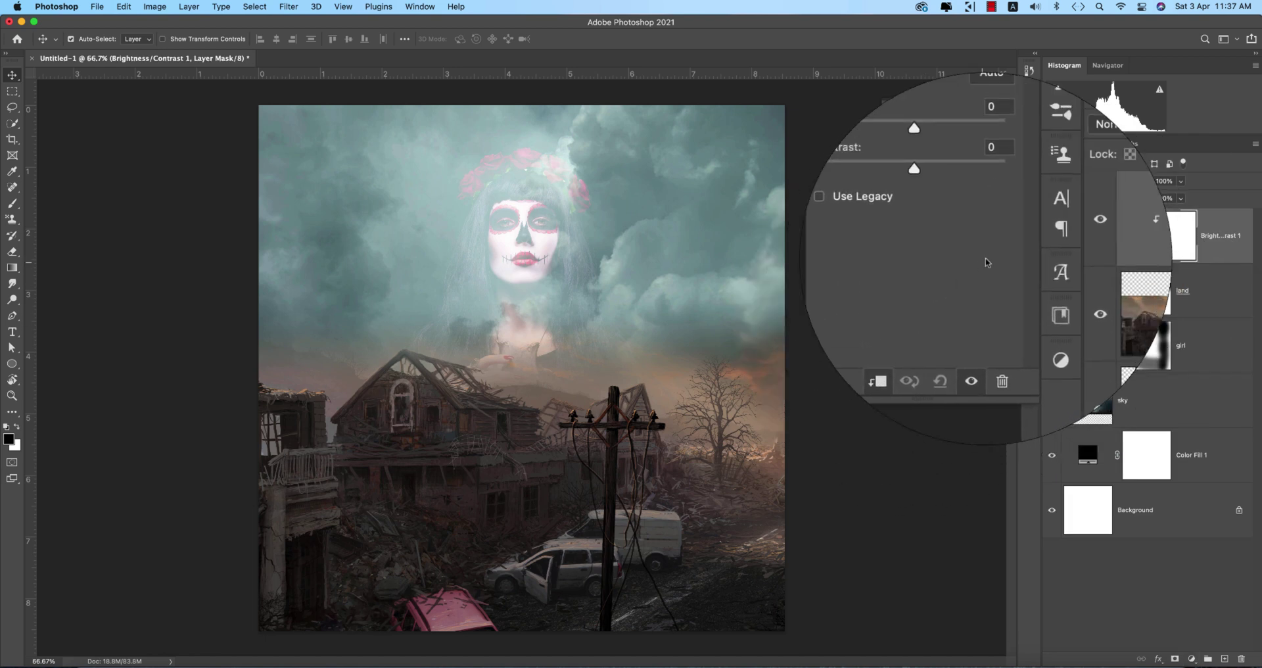
{"action": "left_click_drag", "start_coordinate": [1210, 236], "coordinate": [1218, 297]}
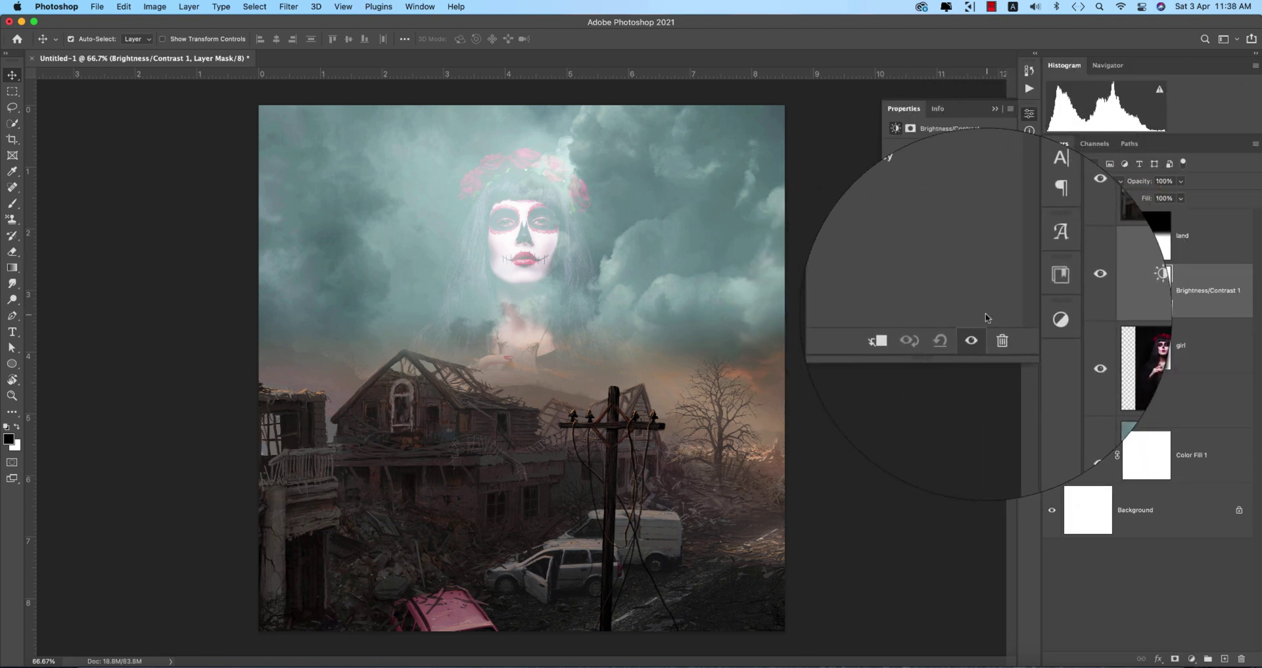
{"action": "left_click", "coordinate": [1114, 318], "text": "alt"}
{"action": "mouse_move", "coordinate": [944, 182]}
{"action": "left_mouse_down"}
{"action": "mouse_move", "coordinate": [926, 182]}
{"action": "mouse_move", "coordinate": [985, 184]}
{"action": "mouse_move", "coordinate": [931, 205]}
{"action": "mouse_move", "coordinate": [984, 208]}
{"action": "mouse_move", "coordinate": [937, 186]}
{"action": "left_mouse_up"}
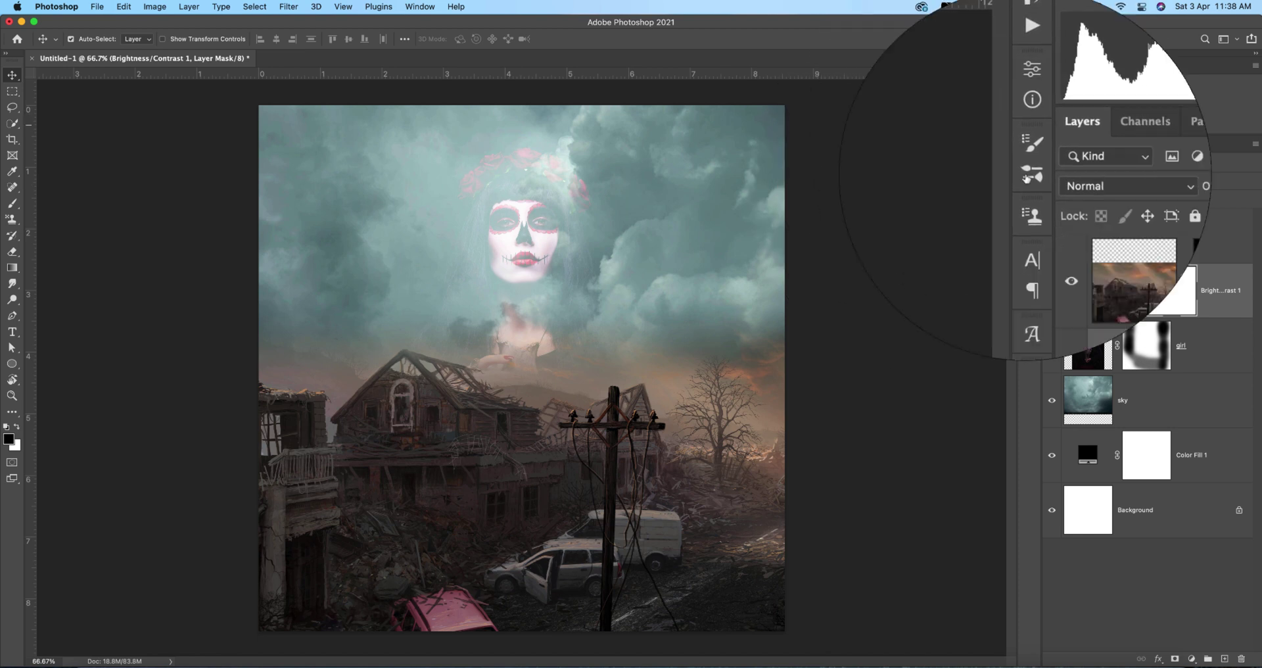
- Reduce the sky layer to 59% opacity and 83% fill
{"action": "left_click", "coordinate": [1146, 399]}
{"action": "left_click_drag", "start_coordinate": [1145, 182], "coordinate": [1118, 186]}
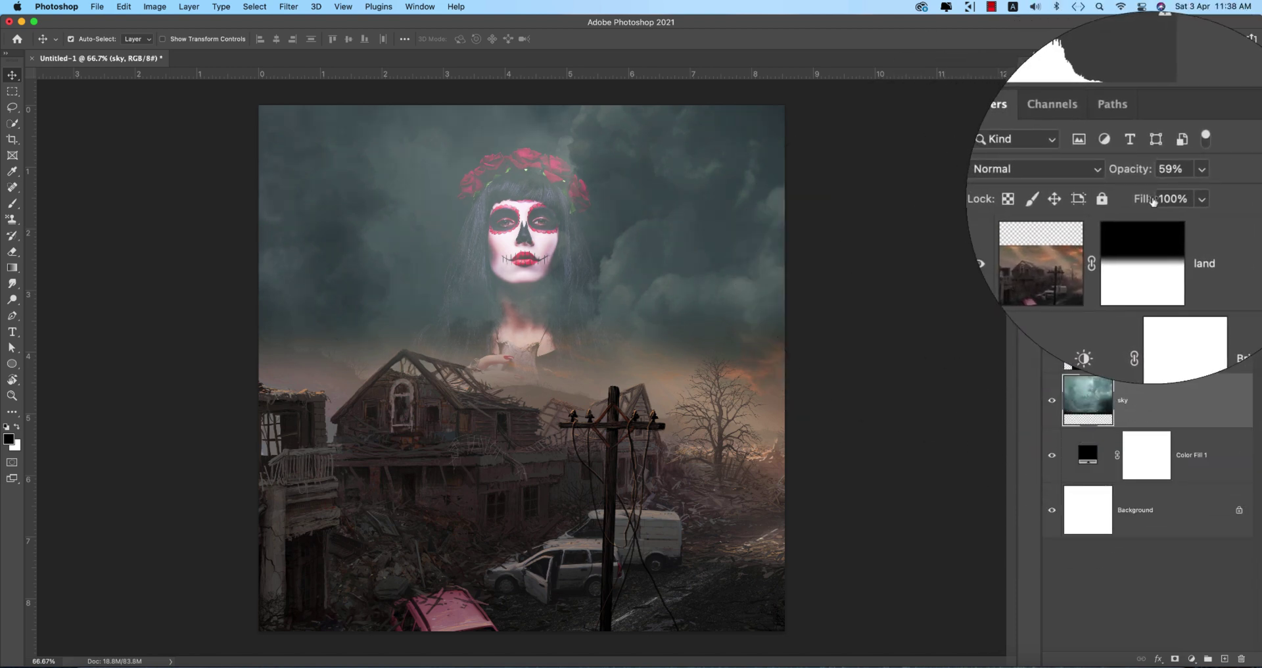
{"action": "left_click_drag", "start_coordinate": [1142, 199], "coordinate": [1136, 198]}
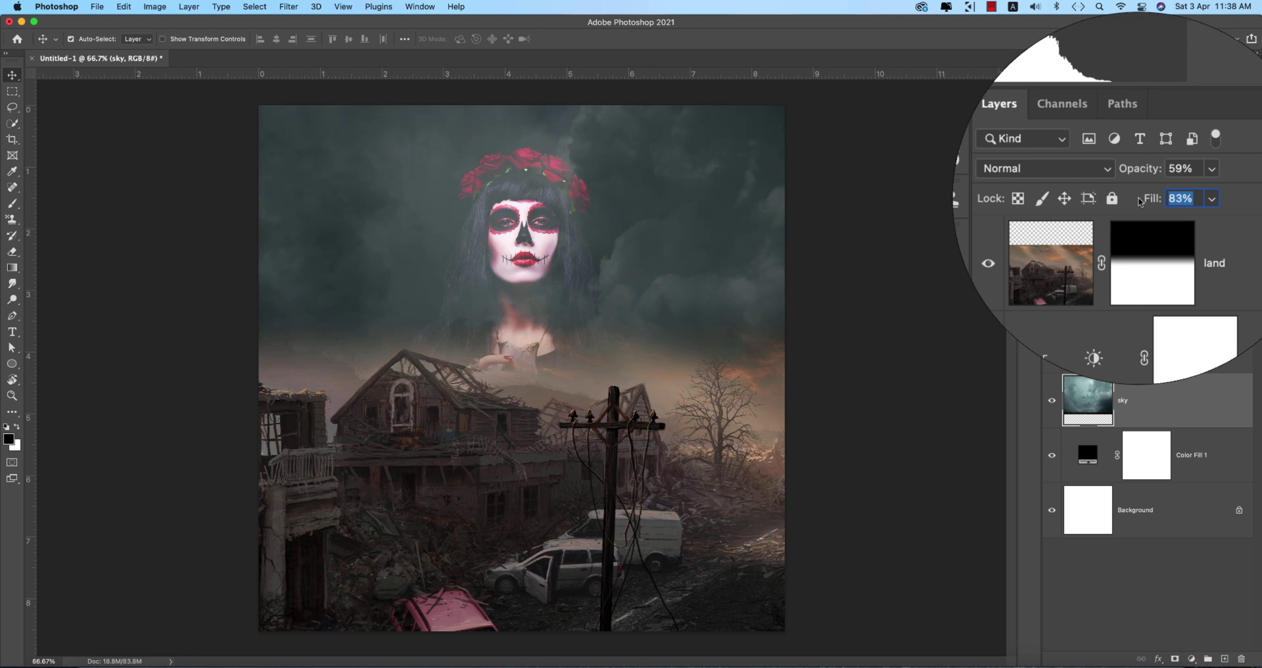
- Paint black on the land layer's mask with the soft 600 px brush, over the woman's torso and along the horizon
{"action": "left_click", "coordinate": [1139, 246]}
{"action": "key", "text": "b"}
{"action": "left_click", "coordinate": [1139, 245]}
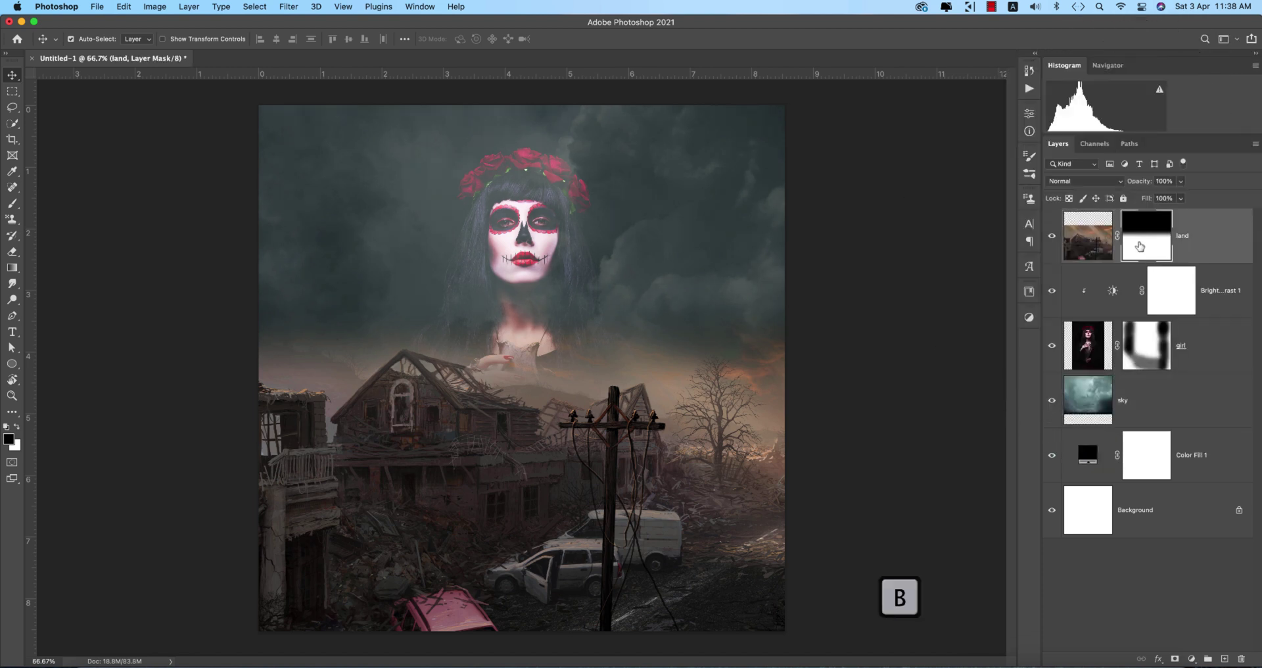
{"action": "key", "text": "b"}
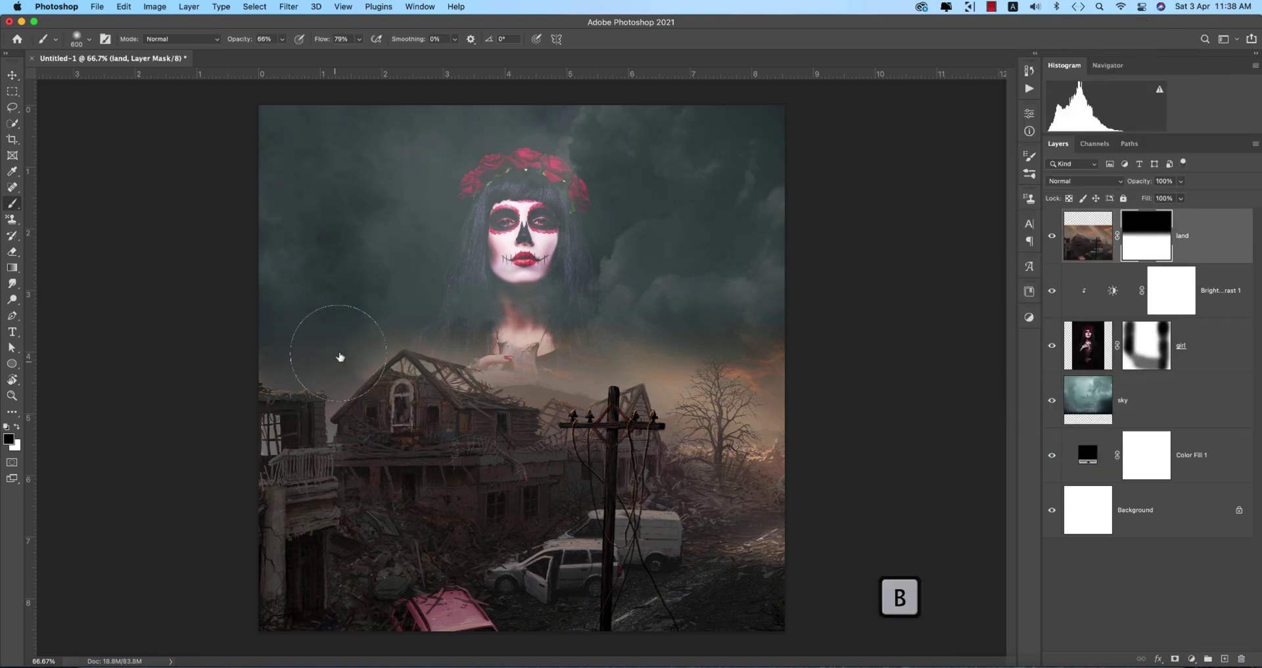
{"action": "mouse_move", "coordinate": [460, 389]}
{"action": "left_mouse_down"}
{"action": "mouse_move", "coordinate": [579, 414]}
{"action": "mouse_move", "coordinate": [663, 376]}
{"action": "mouse_move", "coordinate": [958, 341]}
{"action": "mouse_move", "coordinate": [797, 372]}
{"action": "mouse_move", "coordinate": [938, 359]}
{"action": "left_mouse_up"}
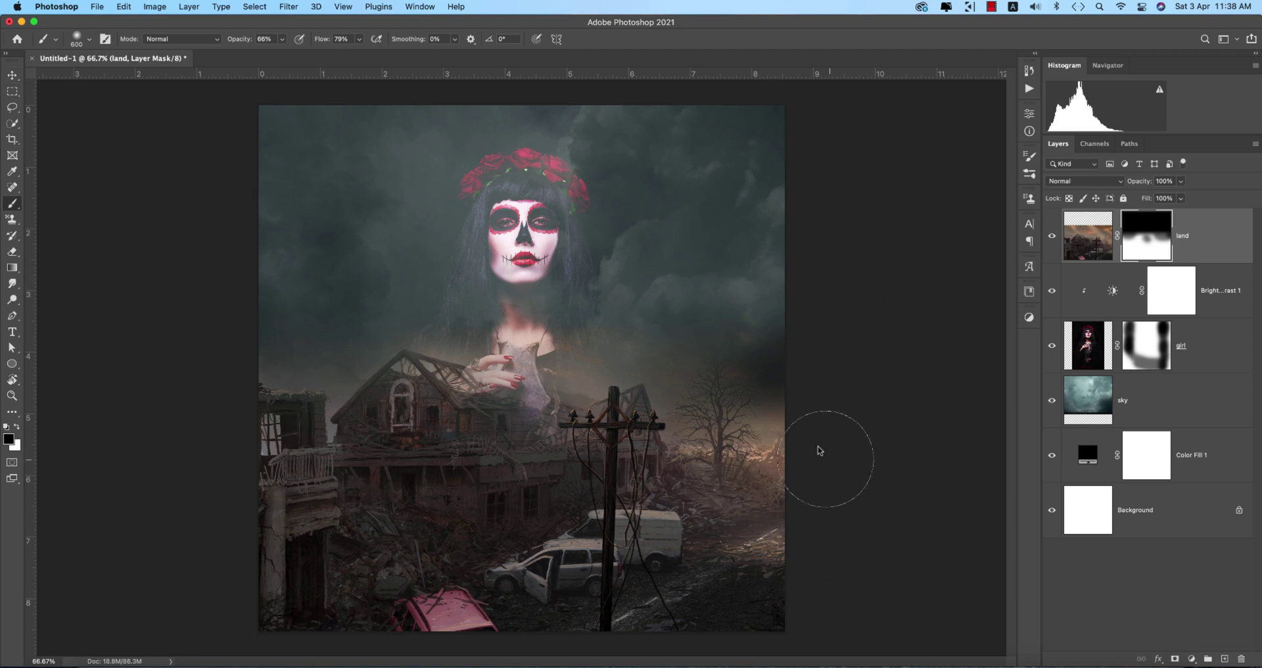
{"action": "left_click", "coordinate": [12, 76]}
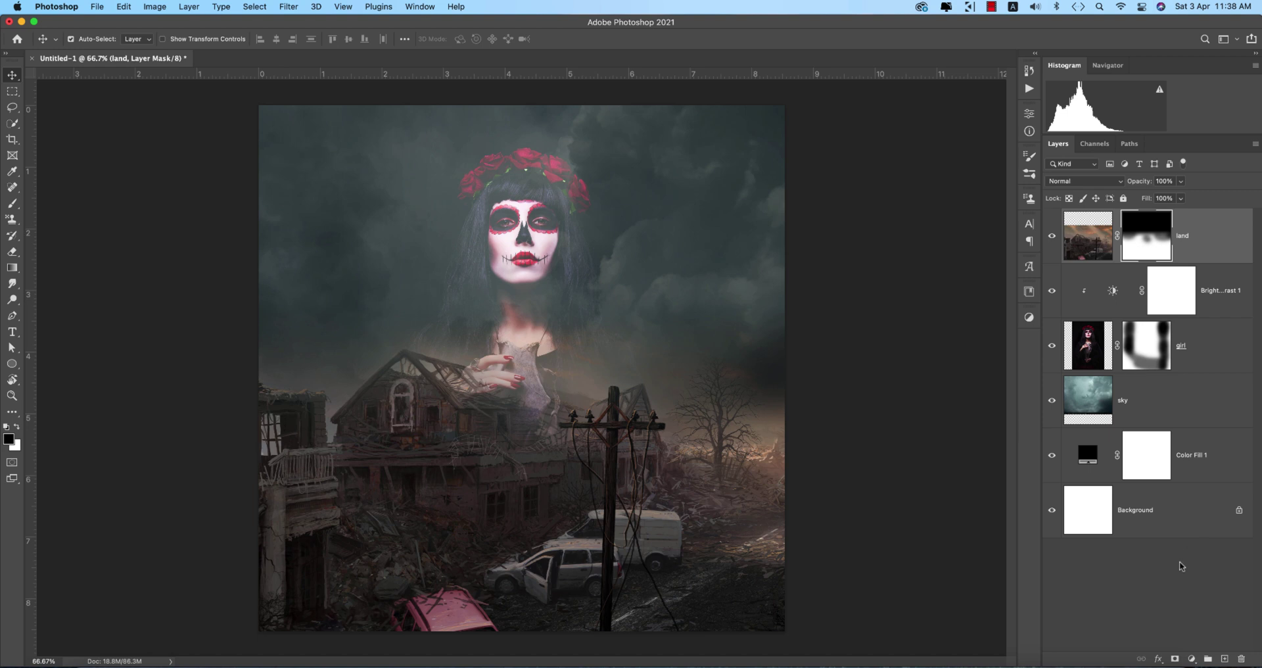
- Add a Levels adjustment above the land layer with the midtone input at 0.87 and the white input at 233
{"action": "left_click", "coordinate": [1192, 658]}
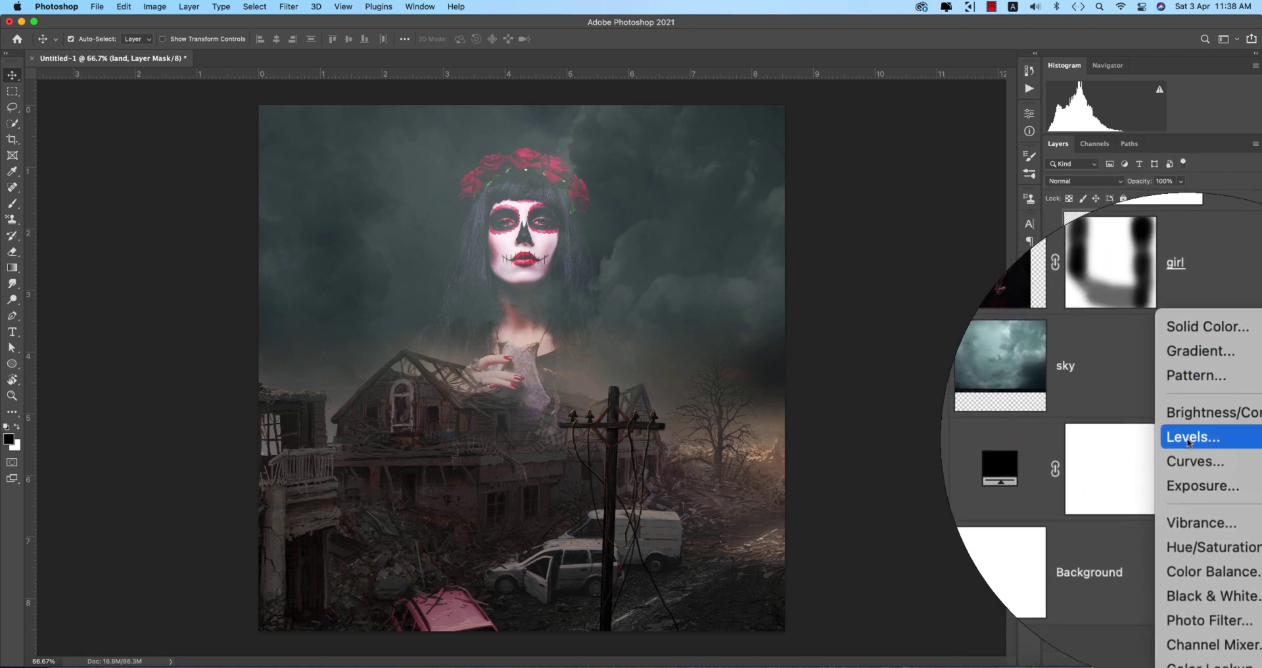
{"action": "left_click", "coordinate": [1189, 434]}
{"action": "left_click_drag", "start_coordinate": [947, 242], "coordinate": [951, 241]}
{"action": "left_click_drag", "start_coordinate": [1034, 242], "coordinate": [1026, 242]}
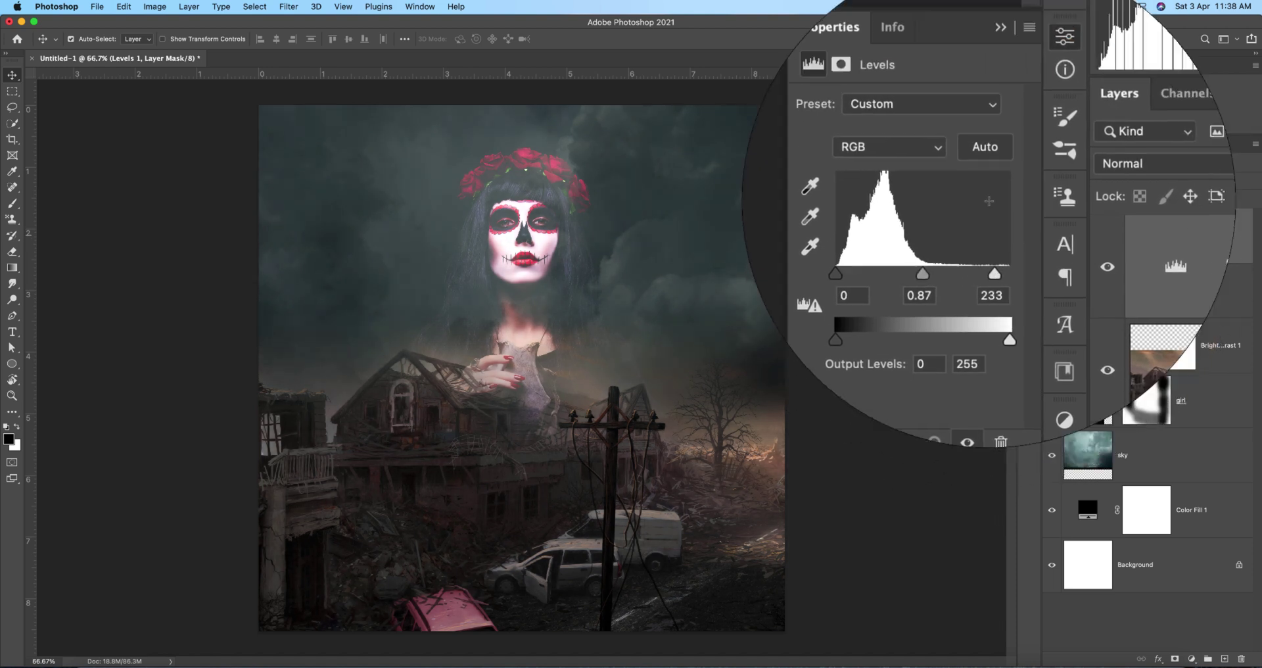
{"action": "left_click", "coordinate": [998, 115]}
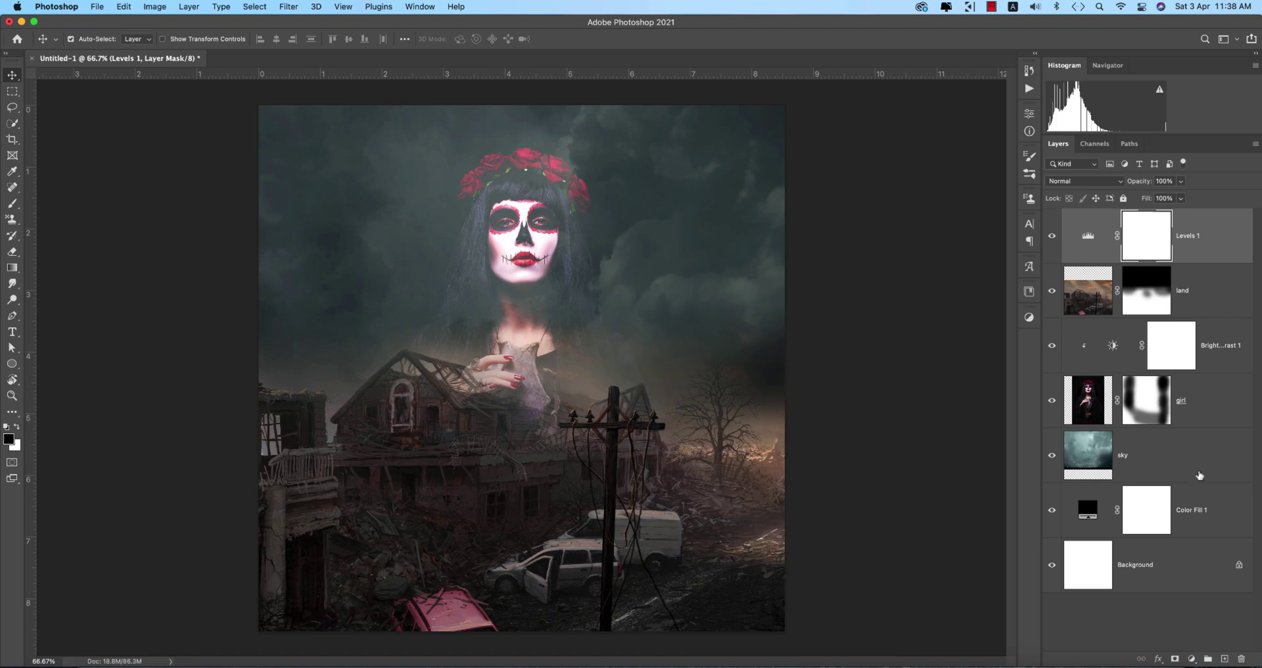
- Group all layers from Levels 1 down to Color Fill 1 and name the group main
{"action": "left_click", "coordinate": [1206, 524]}
{"action": "key", "text": "super+g"}
{"action": "double_click", "coordinate": [1105, 216]}
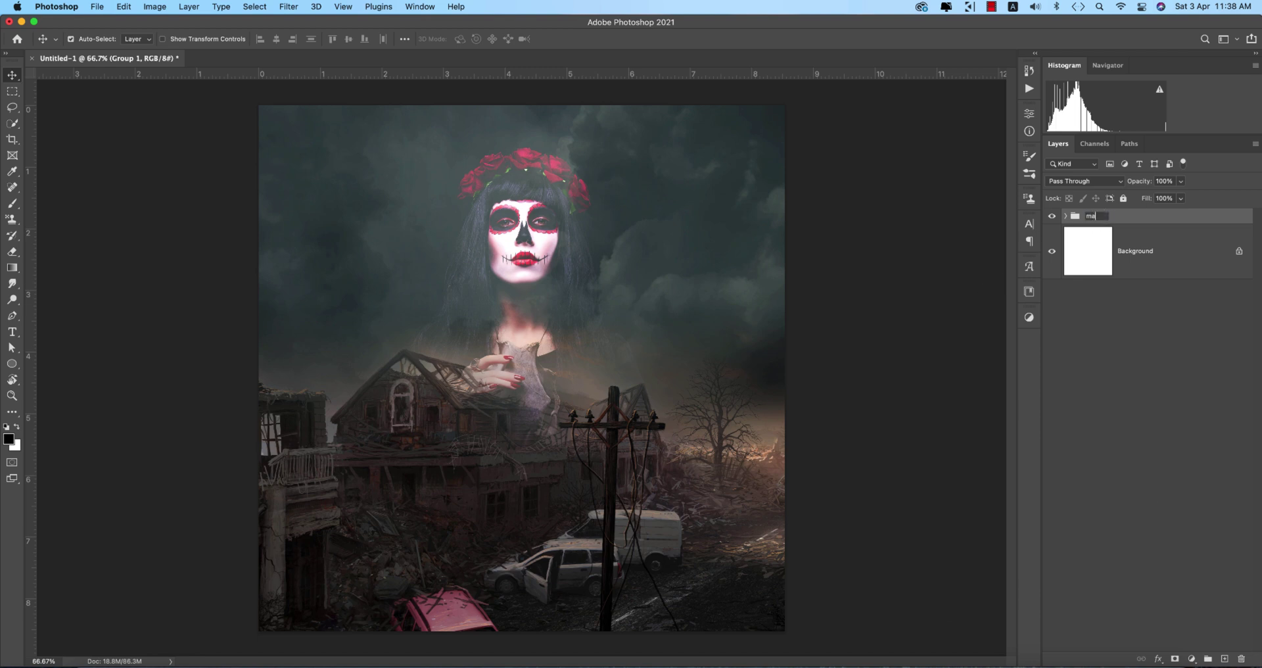
{"action": "left_click", "coordinate": [816, 329]}
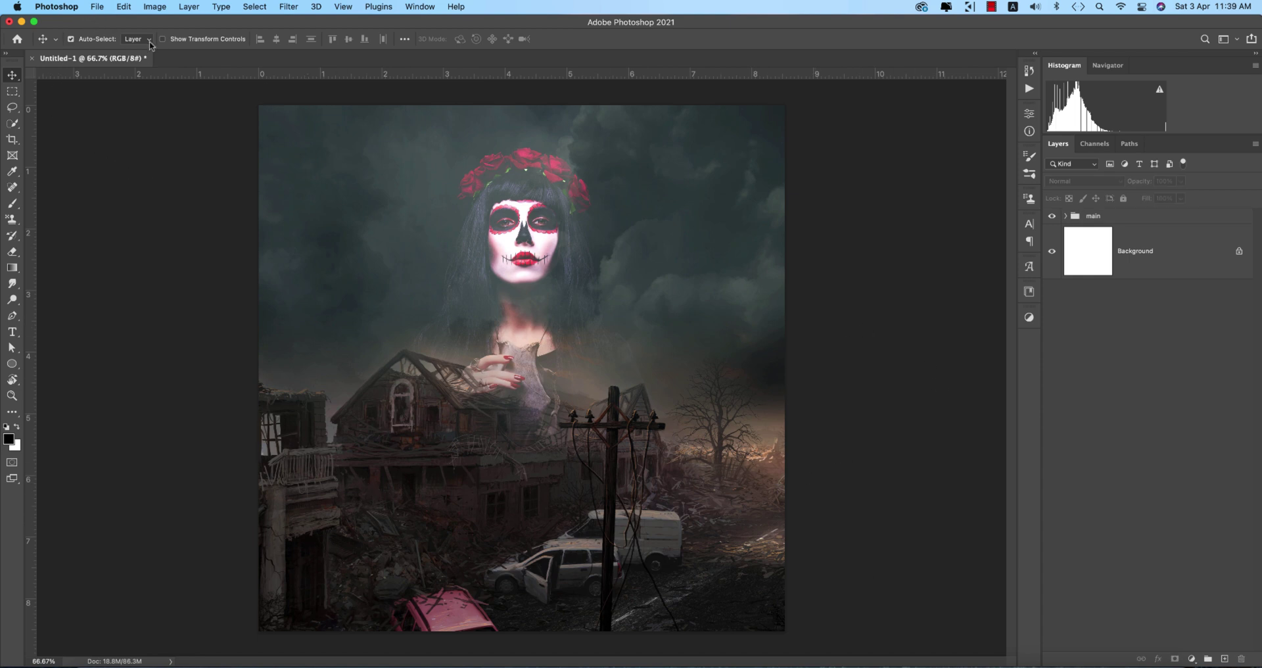
- Save the document as tut.psd in the 2-4-21 folder with layers kept
{"action": "key", "text": "super+s"}
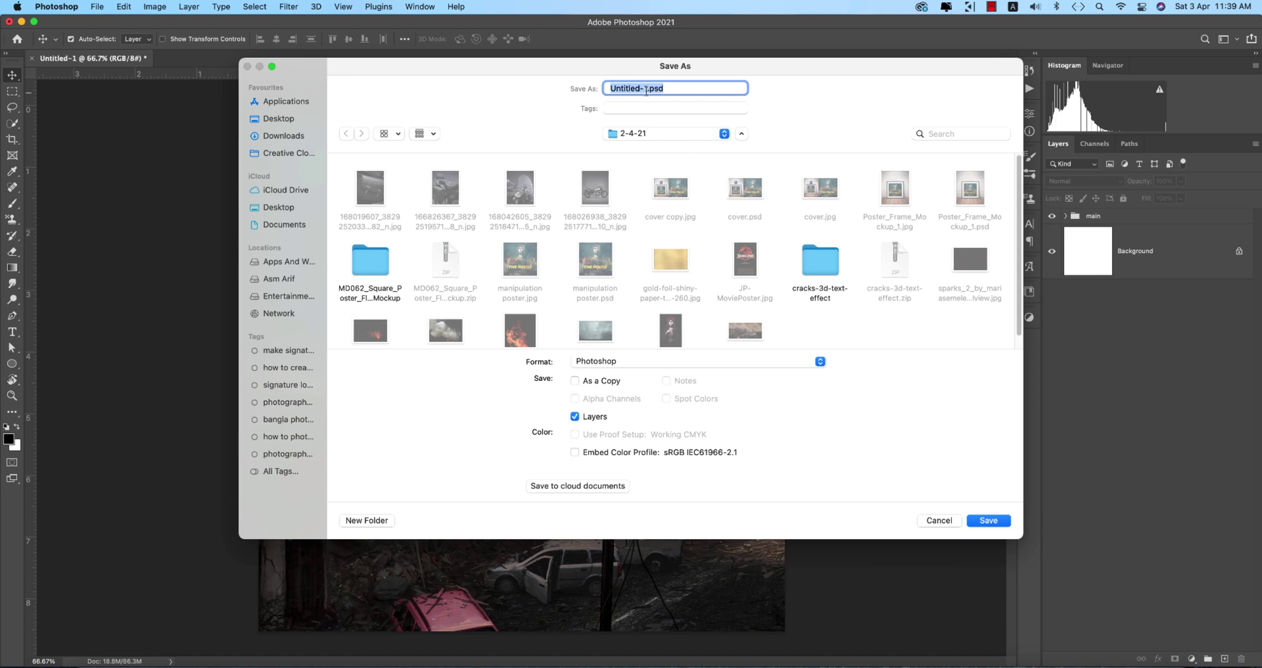
{"action": "type", "text": "tut"}
{"action": "key", "text": "Return"}
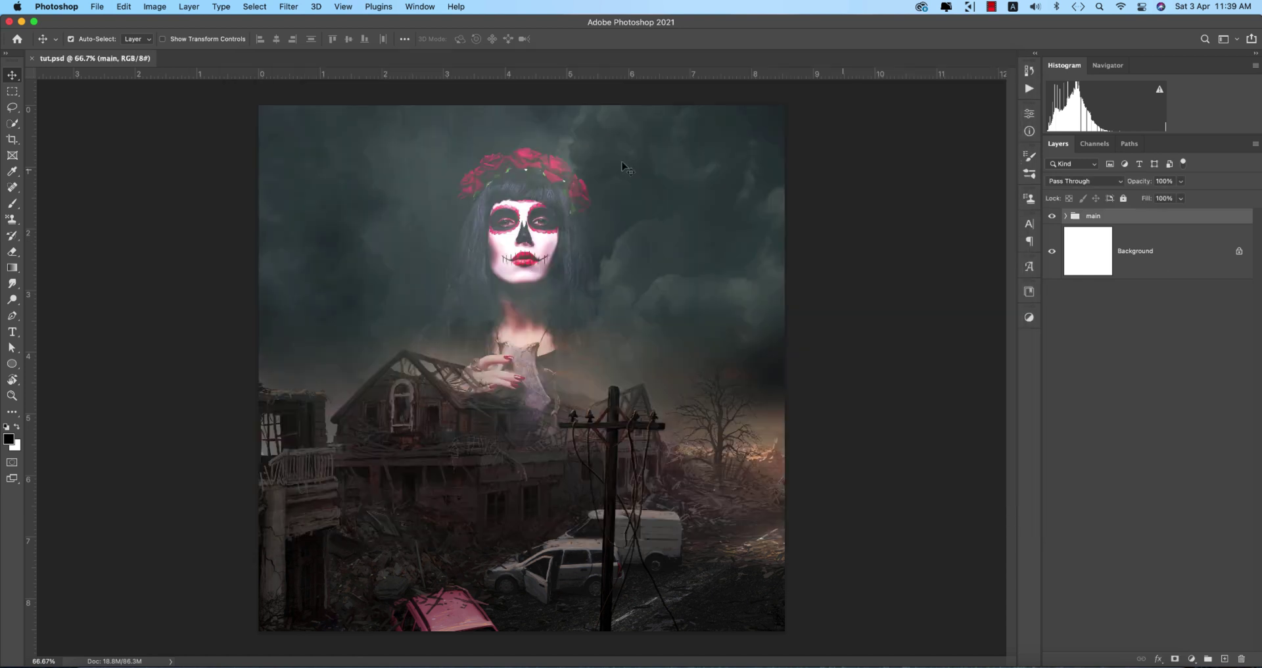
- Embed the smoke___iv_by_md_arts image above the main group, centred at 60% scale across the canvas width
{"action": "left_click", "coordinate": [96, 6]}
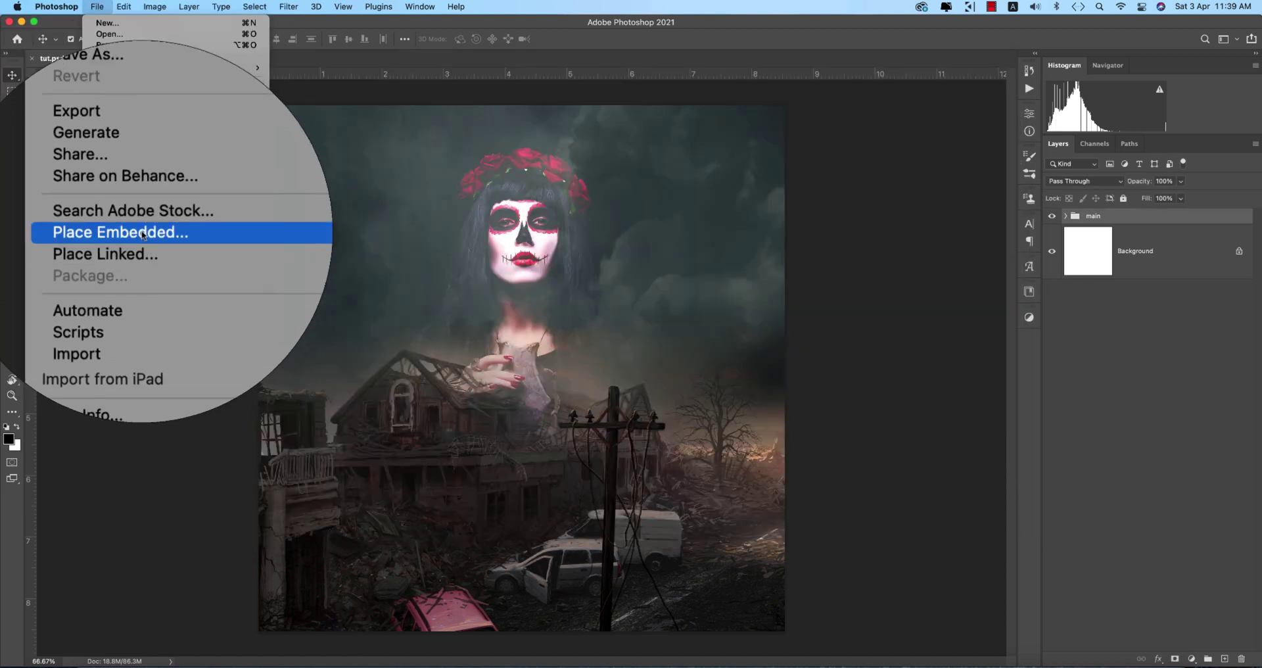
{"action": "left_click", "coordinate": [161, 240]}
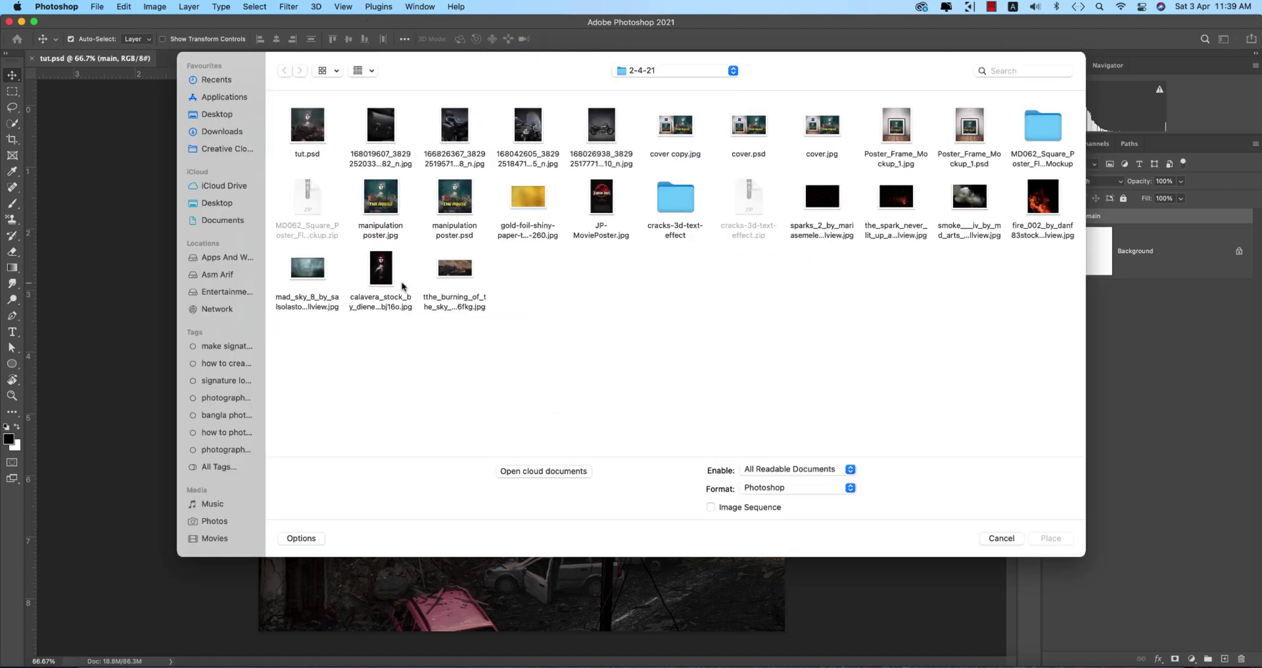
{"action": "double_click", "coordinate": [969, 196]}
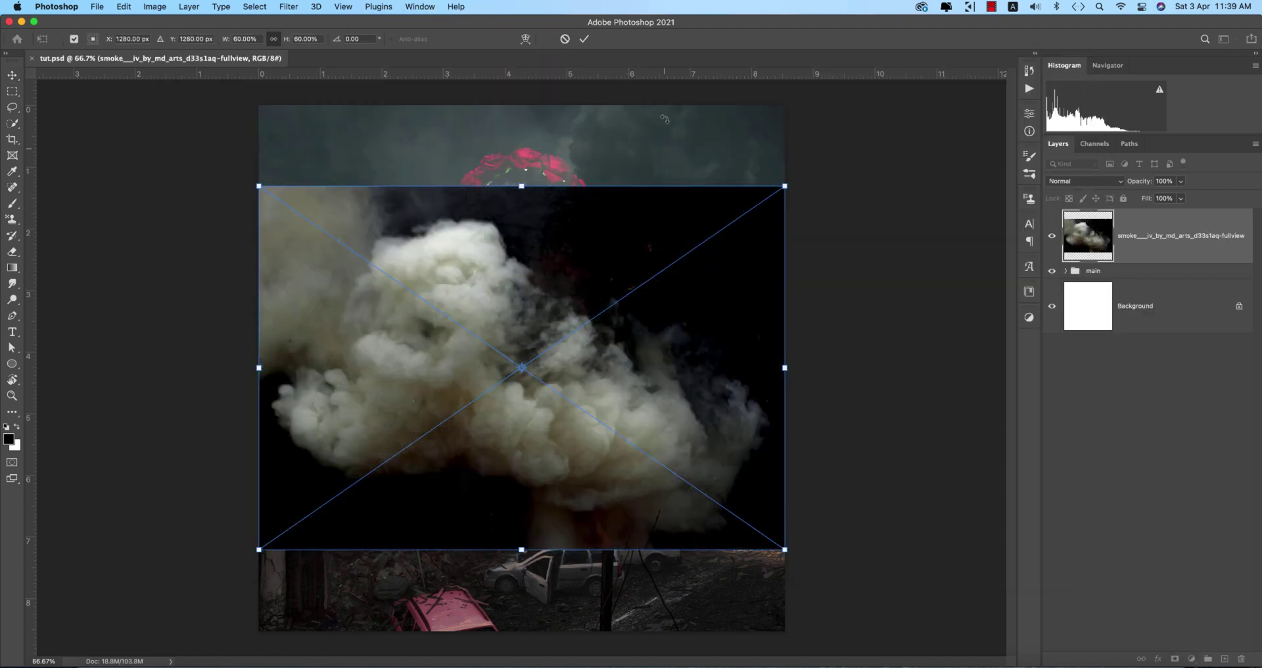
{"action": "left_click", "coordinate": [583, 39]}
- Set the smoke layer's blend mode to Screen and rasterize the layer
{"action": "left_click", "coordinate": [1084, 181]}
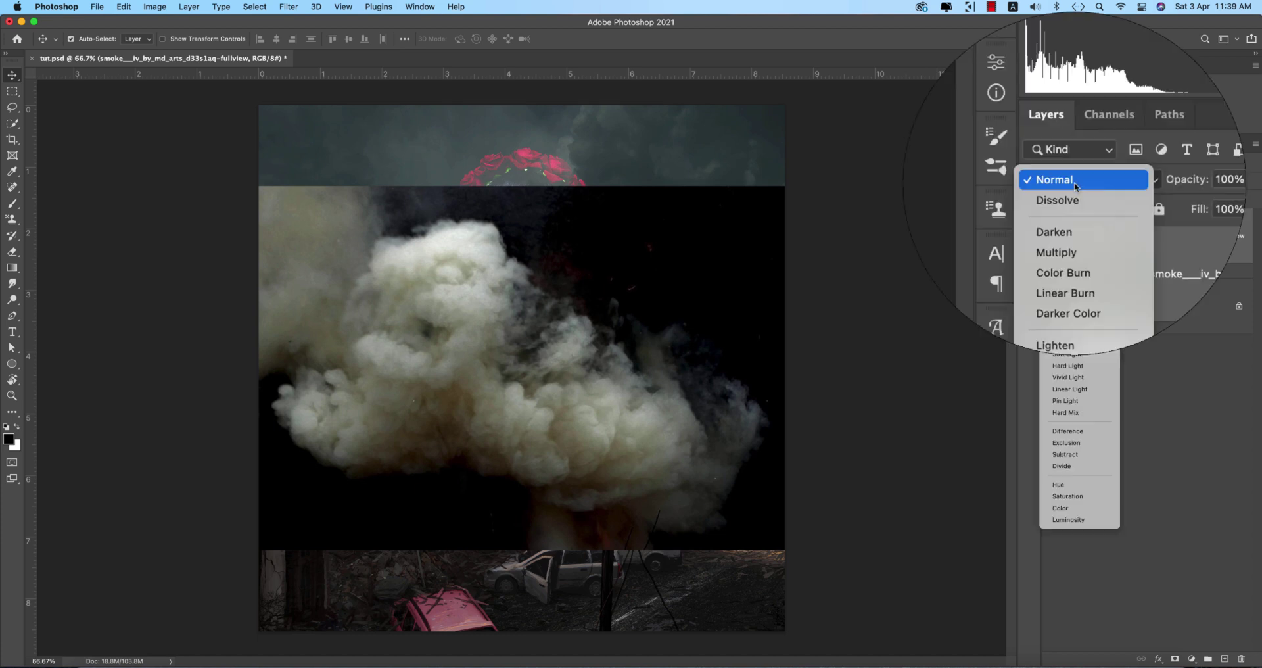
{"action": "left_click", "coordinate": [1062, 282]}
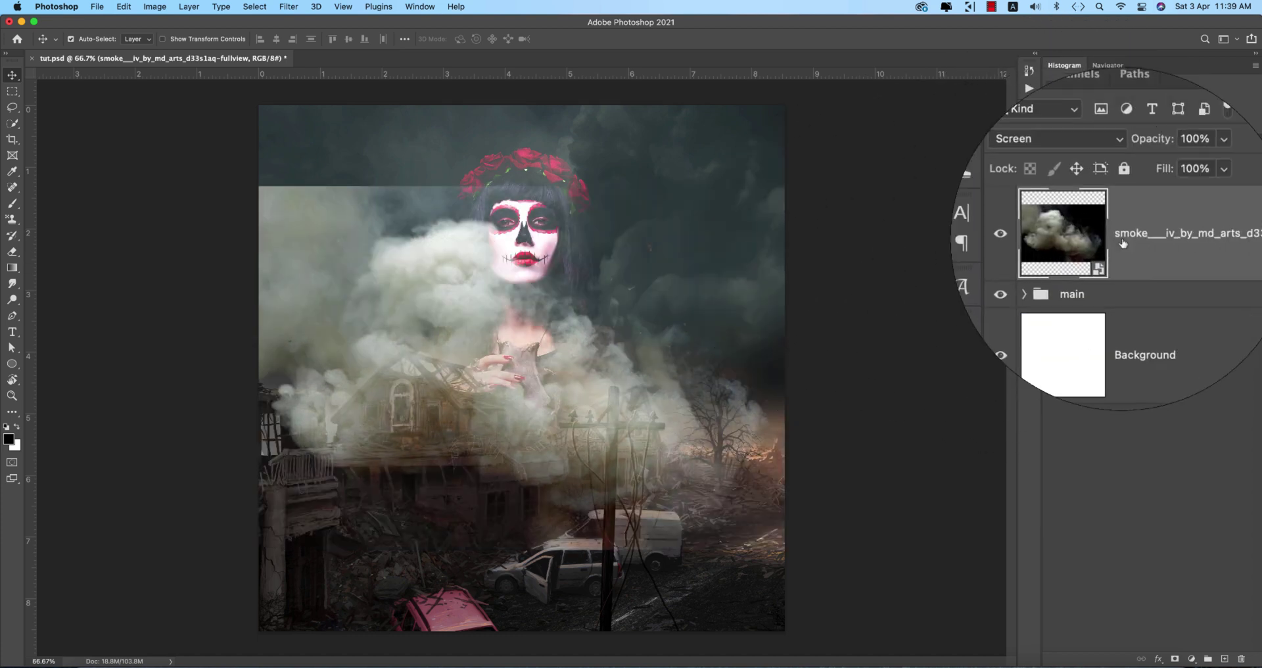
{"action": "right_click", "coordinate": [1138, 242]}
{"action": "left_click", "coordinate": [1105, 289]}
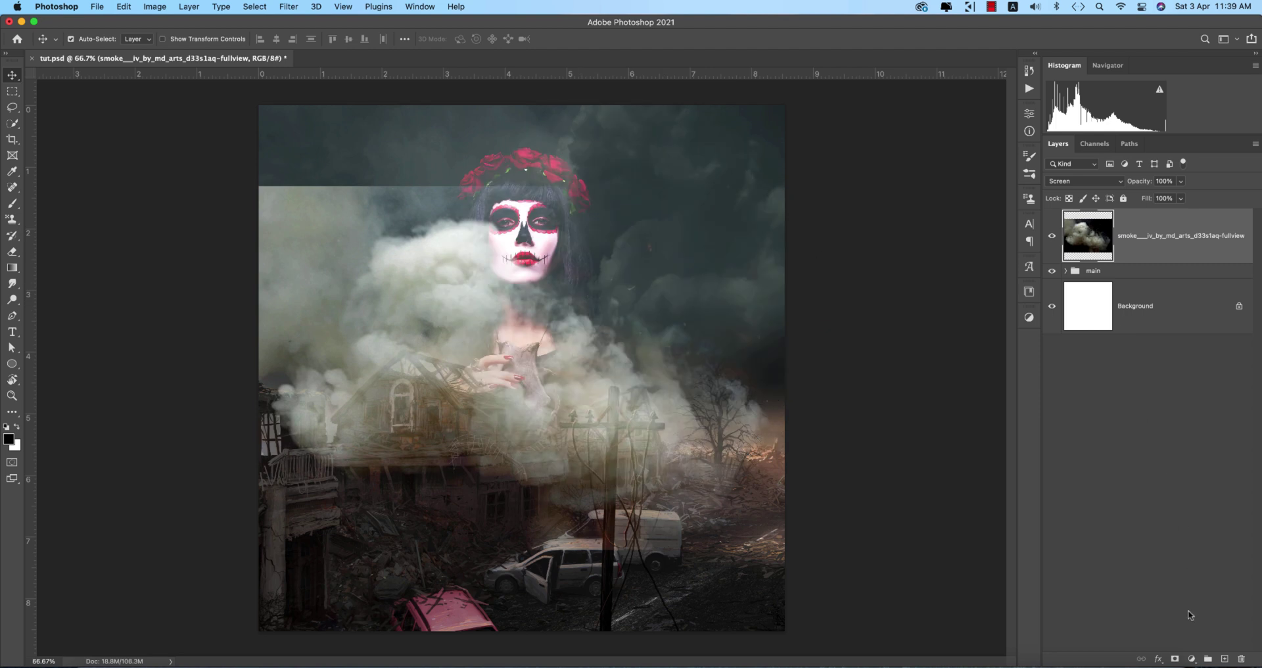
- Add a mask to the smoke layer and paint out its hard upper edge with the soft black brush
{"action": "left_click", "coordinate": [1174, 657]}
{"action": "key", "text": "b"}
{"action": "mouse_move", "coordinate": [232, 200]}
{"action": "left_mouse_down"}
{"action": "mouse_move", "coordinate": [395, 164]}
{"action": "mouse_move", "coordinate": [531, 191]}
{"action": "mouse_move", "coordinate": [303, 164]}
{"action": "mouse_move", "coordinate": [441, 169]}
{"action": "mouse_move", "coordinate": [546, 195]}
{"action": "mouse_move", "coordinate": [281, 157]}
{"action": "mouse_move", "coordinate": [342, 163]}
{"action": "mouse_move", "coordinate": [293, 157]}
{"action": "mouse_move", "coordinate": [320, 161]}
{"action": "left_mouse_up"}
{"action": "mouse_move", "coordinate": [439, 189]}
{"action": "left_mouse_down"}
{"action": "mouse_move", "coordinate": [406, 175]}
{"action": "mouse_move", "coordinate": [453, 187]}
{"action": "left_mouse_up"}
{"action": "left_click", "coordinate": [590, 189]}
{"action": "left_click", "coordinate": [705, 250]}
{"action": "left_click", "coordinate": [735, 285]}
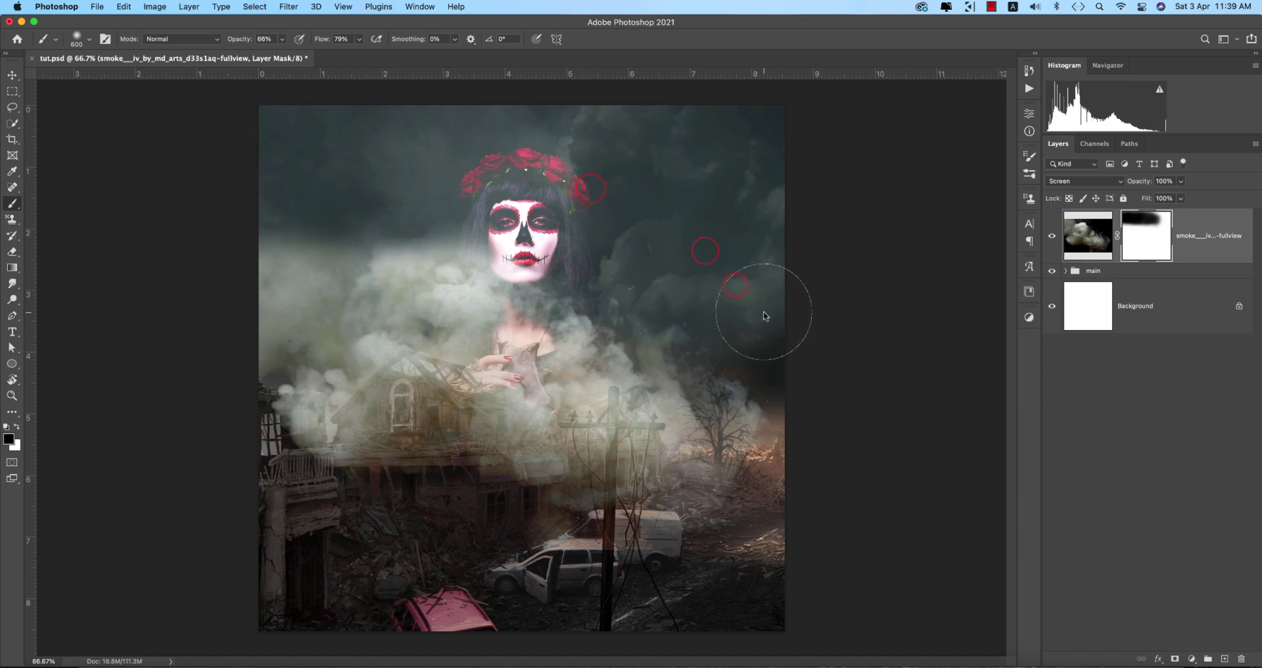
{"action": "left_click_drag", "start_coordinate": [324, 465], "coordinate": [309, 519]}
{"action": "left_click", "coordinate": [12, 75]}
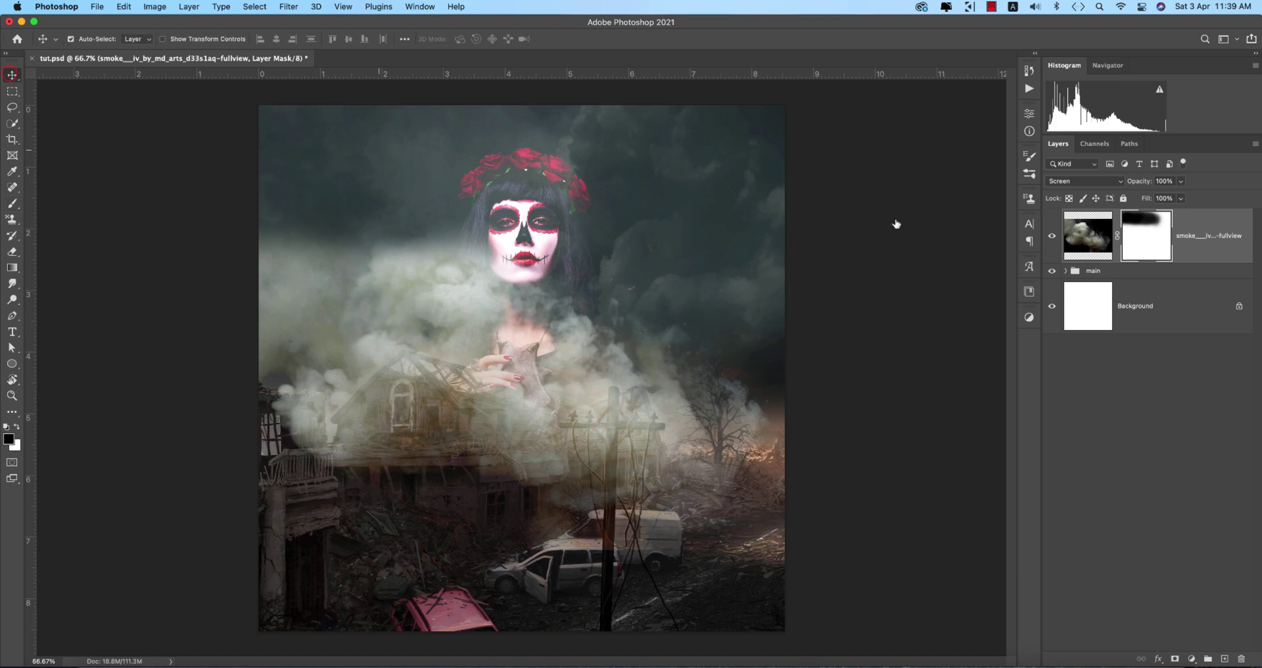
- Scale the smoke layer to 33.11%, rotate it to about 107.4° and place it over the ruined building at the canvas's lower left
{"action": "left_click", "coordinate": [1088, 235]}
{"action": "key", "text": "super+t"}
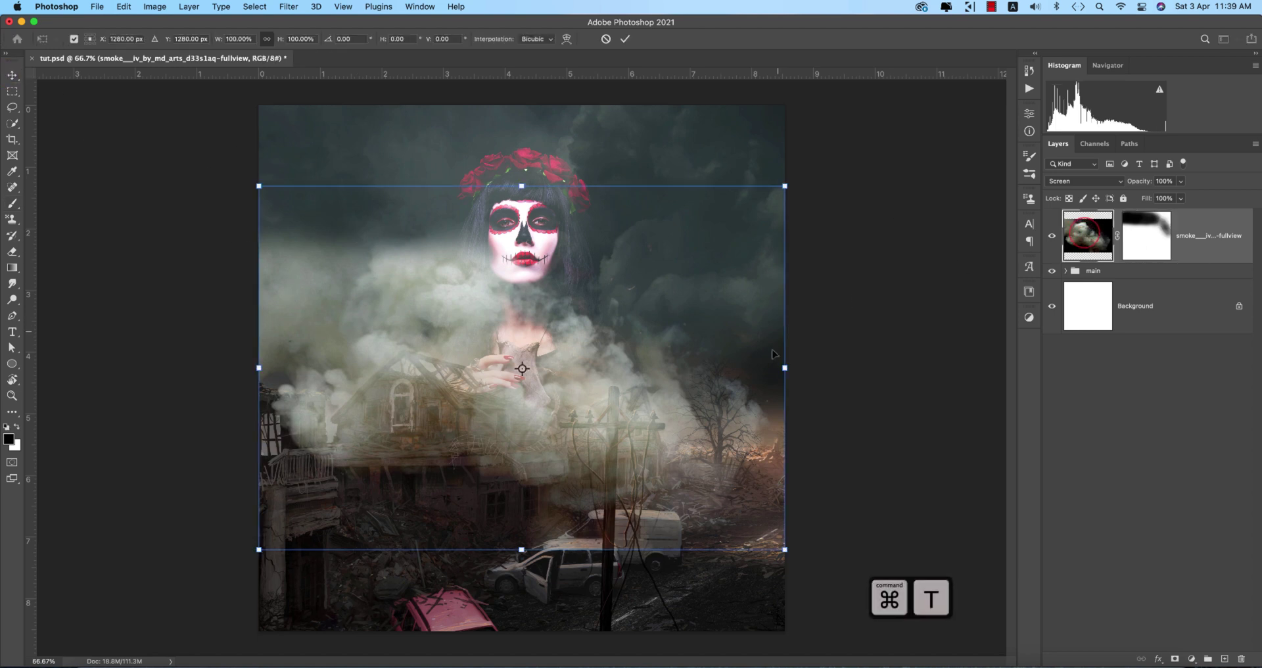
{"action": "left_click_drag", "start_coordinate": [783, 368], "coordinate": [536, 366]}
{"action": "left_click_drag", "start_coordinate": [551, 246], "coordinate": [467, 435]}
{"action": "left_click_drag", "start_coordinate": [487, 371], "coordinate": [384, 526]}
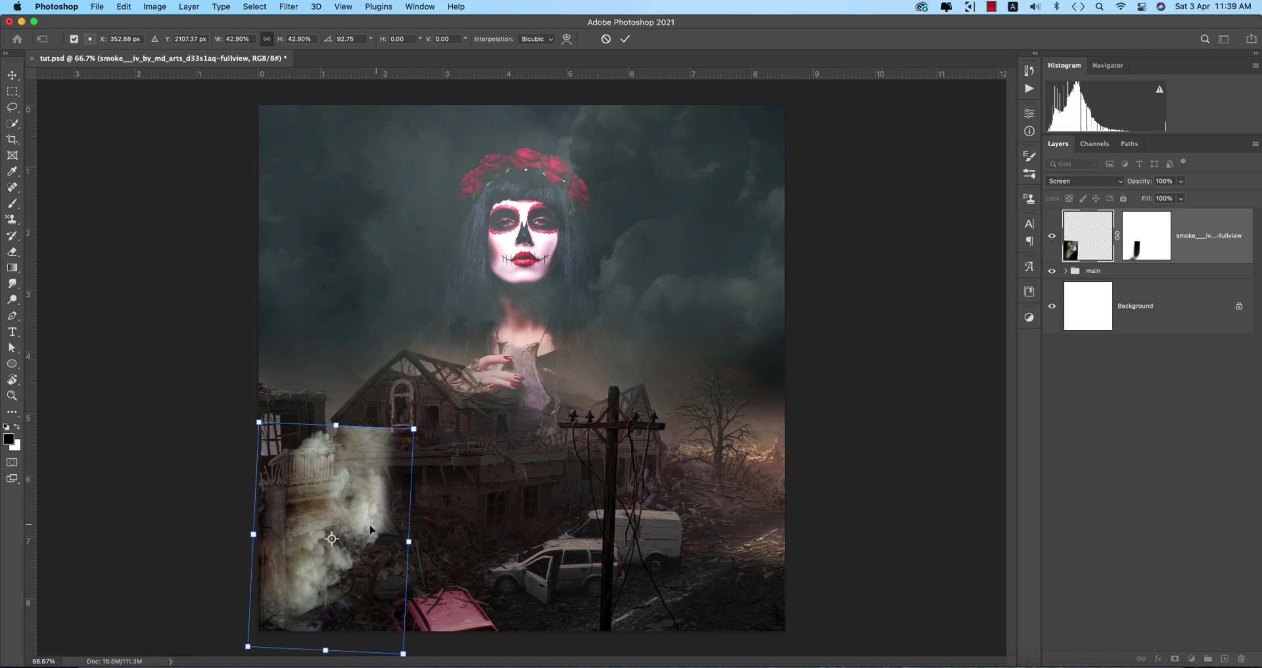
{"action": "left_click_drag", "start_coordinate": [239, 547], "coordinate": [335, 566]}
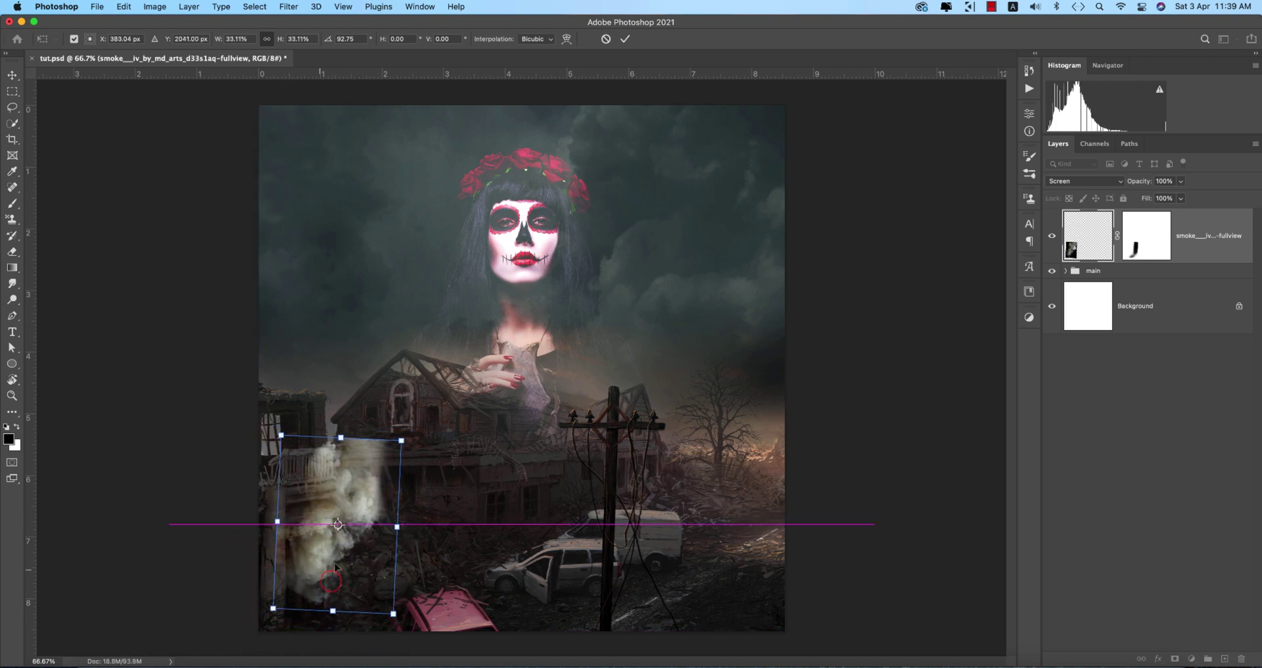
{"action": "left_click_drag", "start_coordinate": [409, 533], "coordinate": [406, 551]}
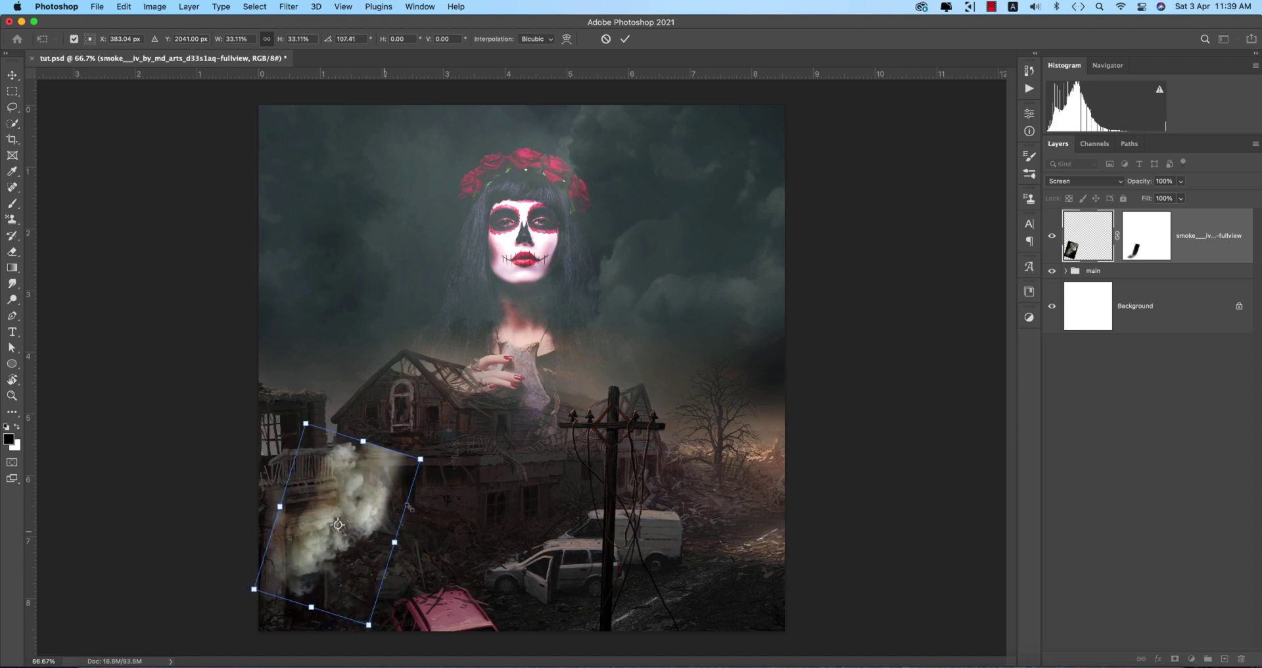
{"action": "key", "text": "Return"}
- Paint out the smoke's hard outer edges on its layer mask with the soft black brush, reducing the brush to 175 px for the left side
{"action": "left_click", "coordinate": [1151, 238]}
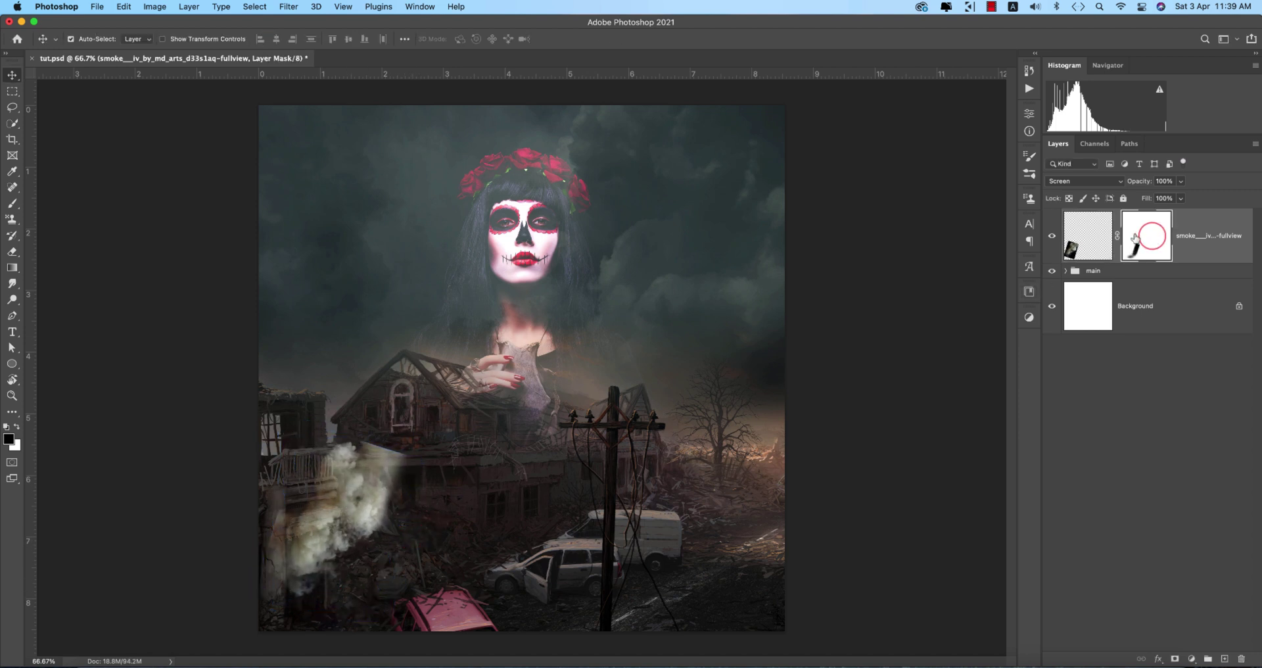
{"action": "key", "text": "b"}
{"action": "left_click", "coordinate": [397, 461]}
{"action": "left_click", "coordinate": [415, 455]}
{"action": "left_click", "coordinate": [419, 429]}
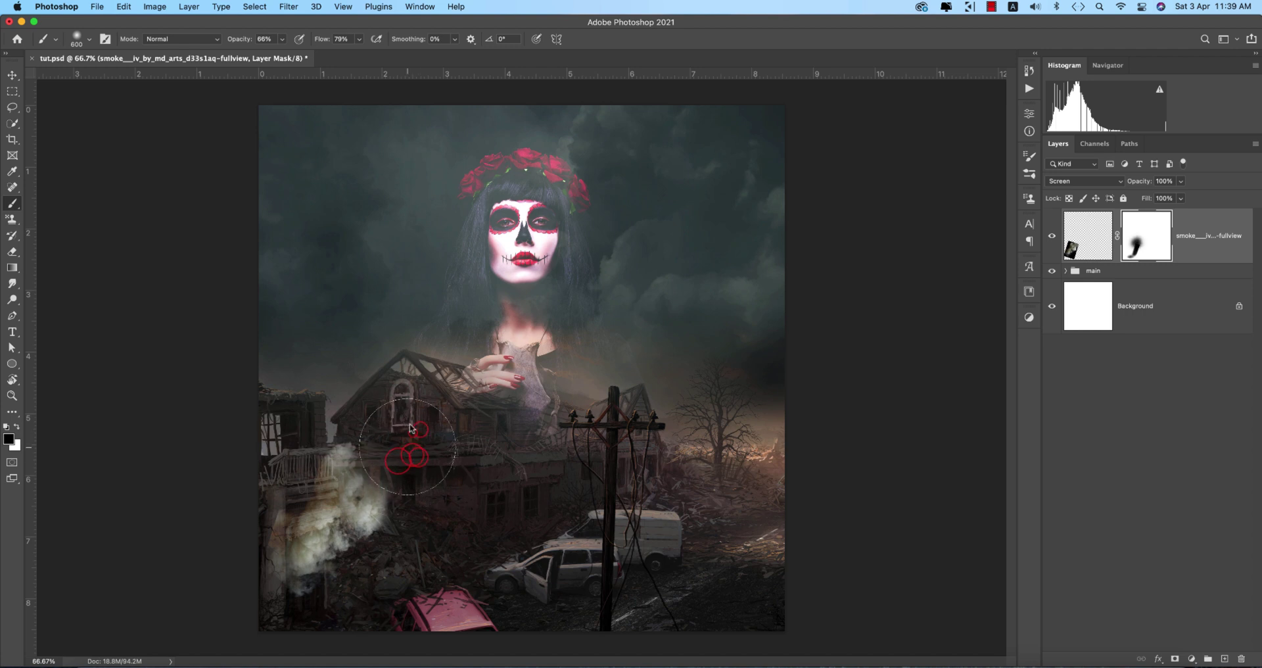
{"action": "left_click", "coordinate": [233, 539]}
{"action": "left_click", "coordinate": [229, 526]}
{"action": "left_click", "coordinate": [230, 529]}
{"action": "key", "text": "bracketleft"}
{"action": "key", "text": "bracketleft"}
{"action": "key", "text": "bracketleft"}
{"action": "key", "text": "bracketleft"}
{"action": "key", "text": "bracketleft"}
{"action": "key", "text": "bracketleft"}
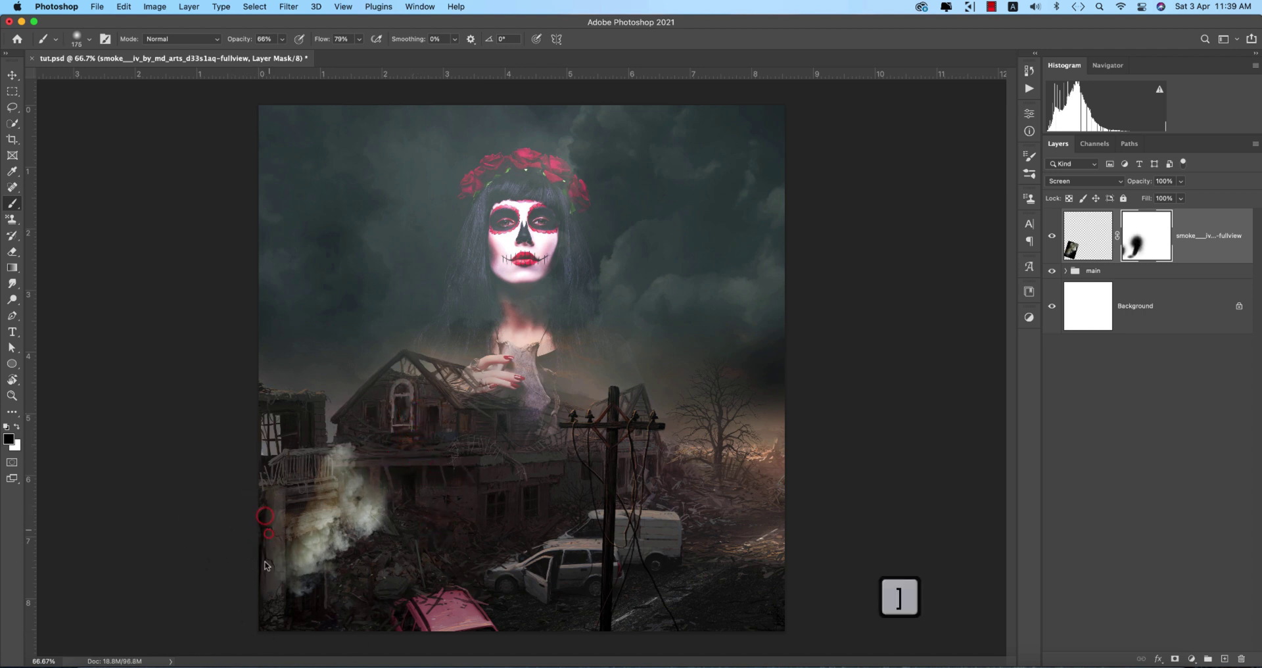
{"action": "left_click", "coordinate": [261, 523]}
{"action": "left_click", "coordinate": [262, 516]}
- Duplicate the masked smoke layer, shrink the copy and place it against the house's lower wall, between the first smoke and the utility pole
{"action": "left_click", "coordinate": [13, 74]}
{"action": "left_click_drag", "start_coordinate": [355, 501], "coordinate": [572, 468]}
{"action": "key", "text": "super+j"}
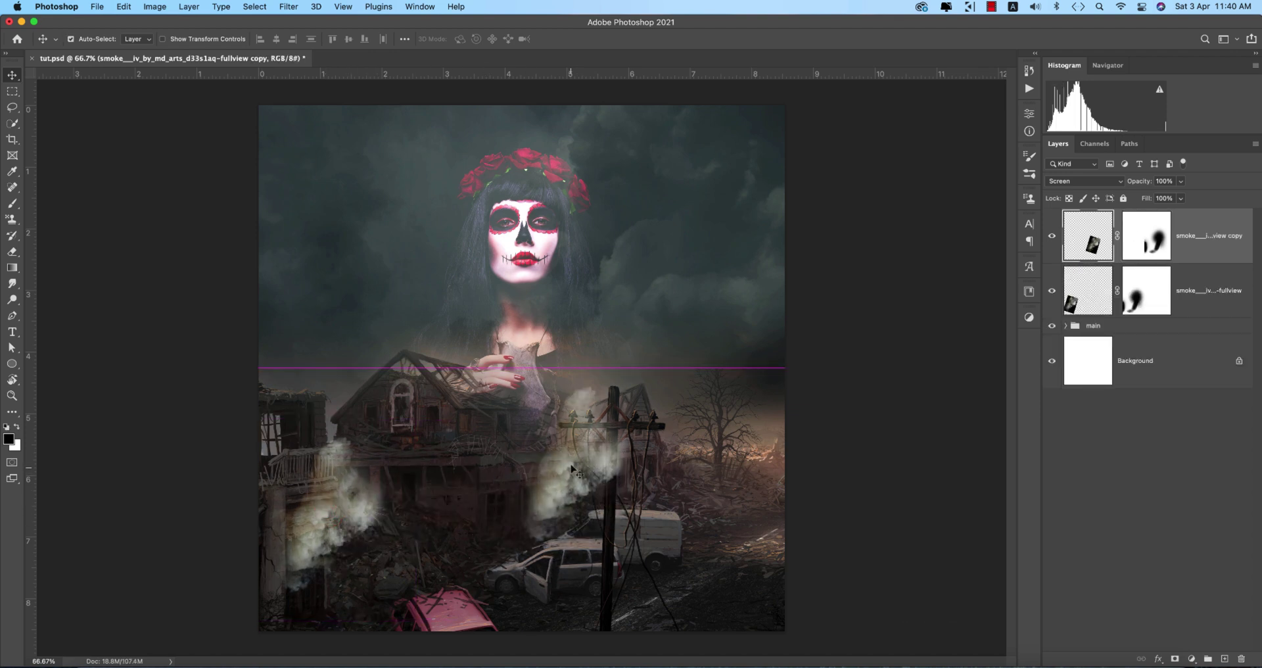
{"action": "key", "text": "super+t"}
{"action": "left_click_drag", "start_coordinate": [663, 368], "coordinate": [585, 469]}
{"action": "left_click_drag", "start_coordinate": [525, 522], "coordinate": [499, 489]}
{"action": "key", "text": "Return"}
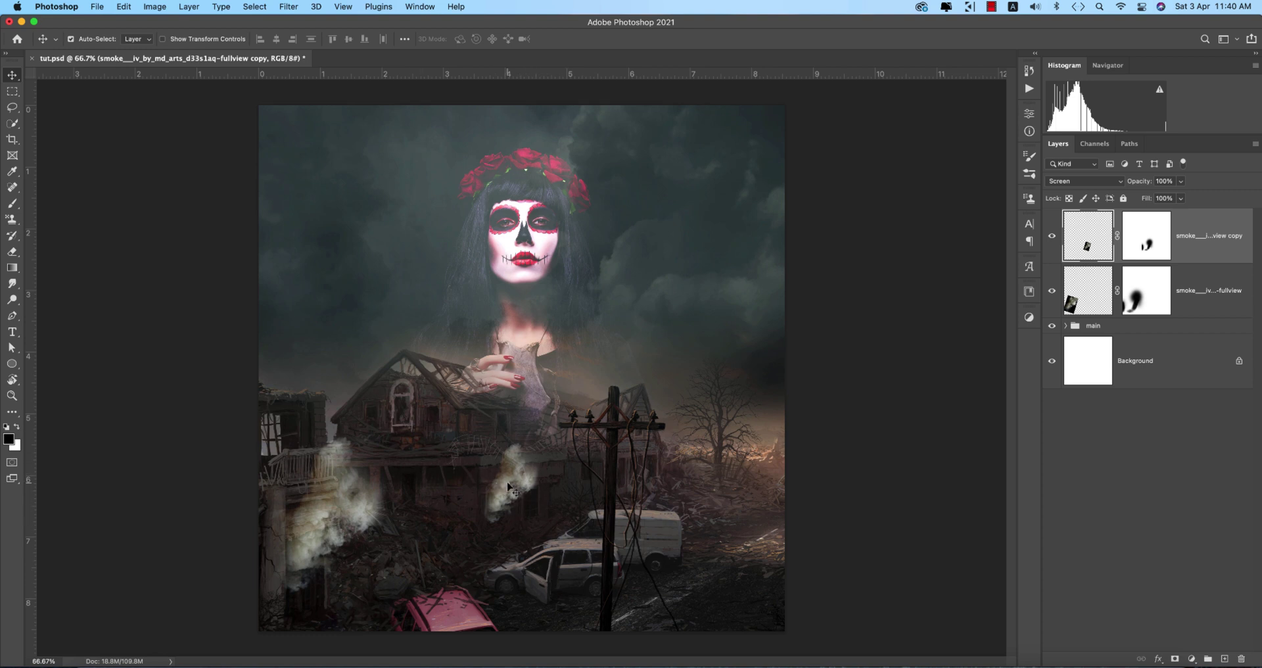
- Duplicate the small smoke, flip the copy horizontally, enlarge it to about 293% and place it over the white car
{"action": "left_click_drag", "start_coordinate": [529, 489], "coordinate": [569, 480]}
{"action": "key", "text": "super+t"}
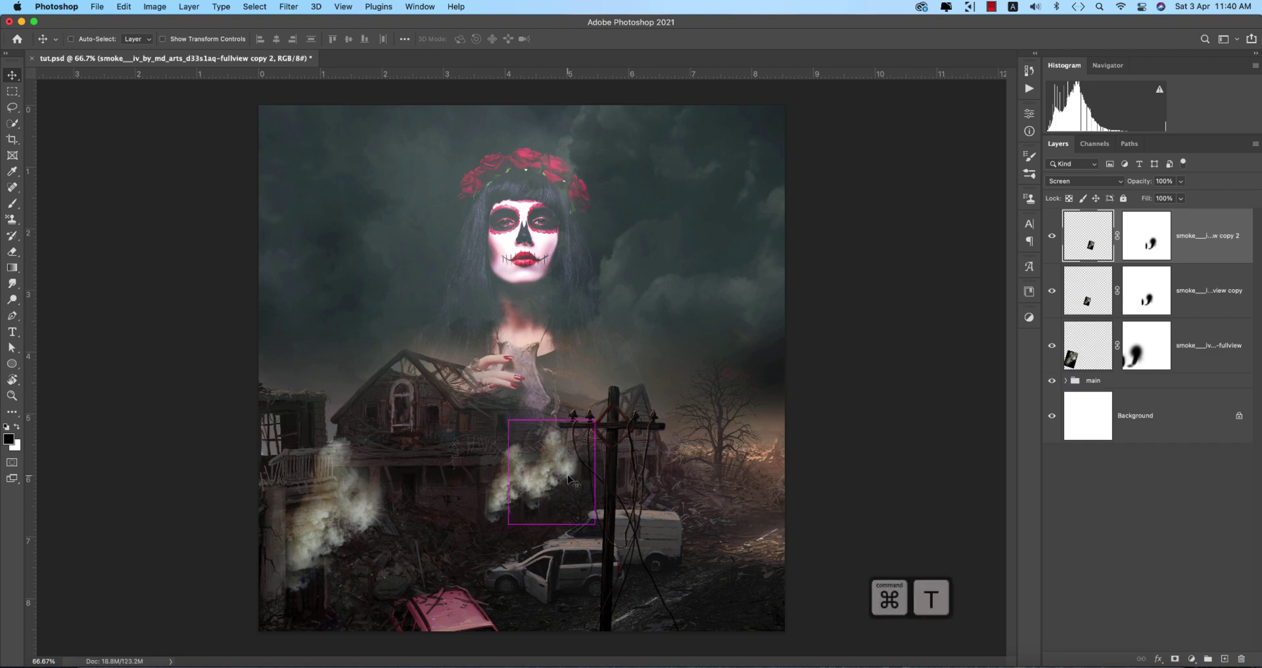
{"action": "left_click_drag", "start_coordinate": [594, 419], "coordinate": [561, 545]}
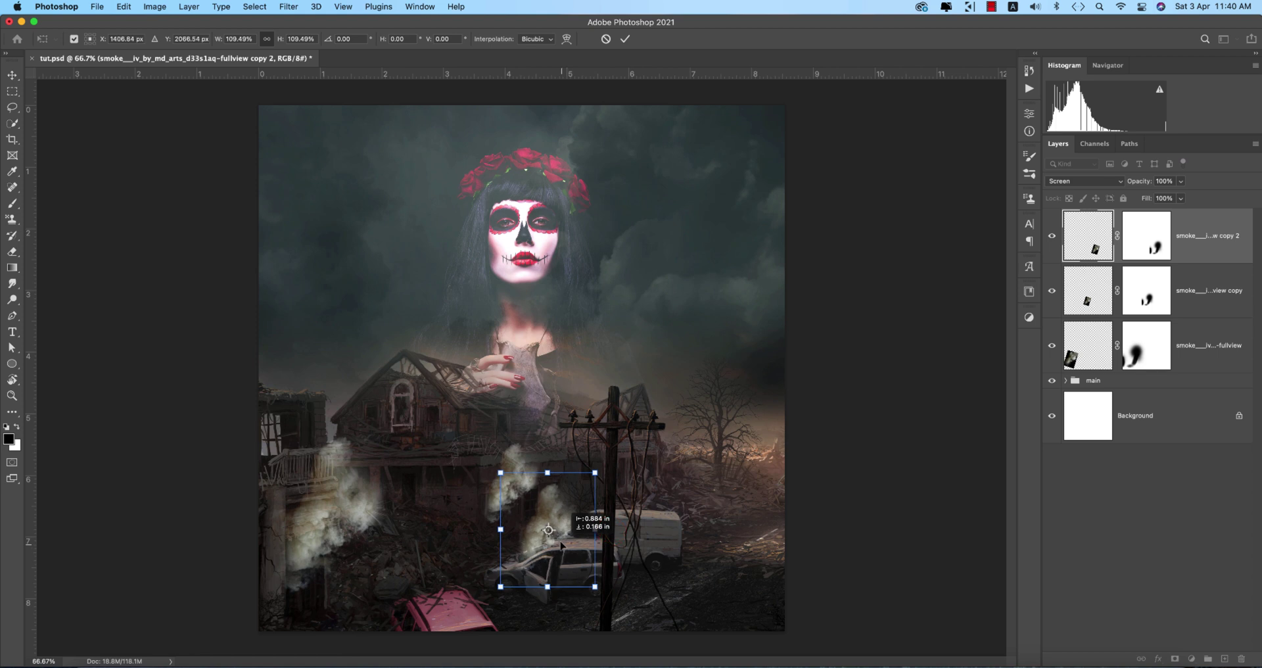
{"action": "right_click", "coordinate": [562, 544]}
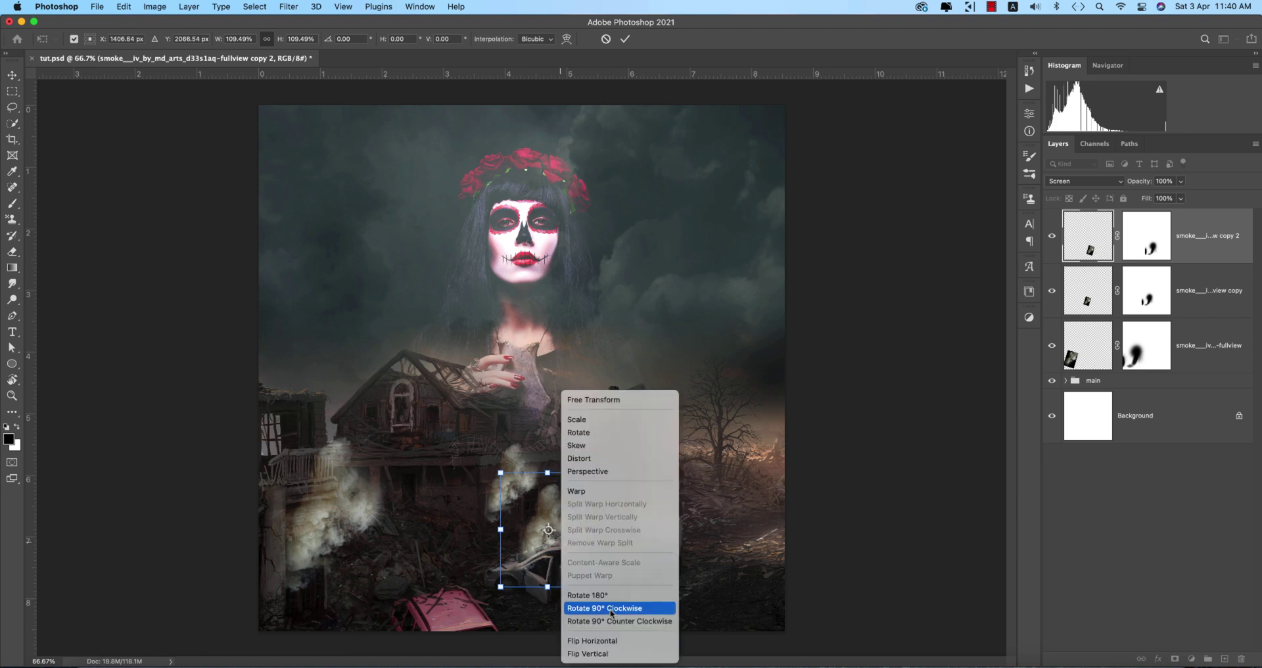
{"action": "left_click", "coordinate": [606, 641]}
{"action": "left_click_drag", "start_coordinate": [573, 544], "coordinate": [738, 559]}
{"action": "left_click_drag", "start_coordinate": [613, 559], "coordinate": [562, 599]}
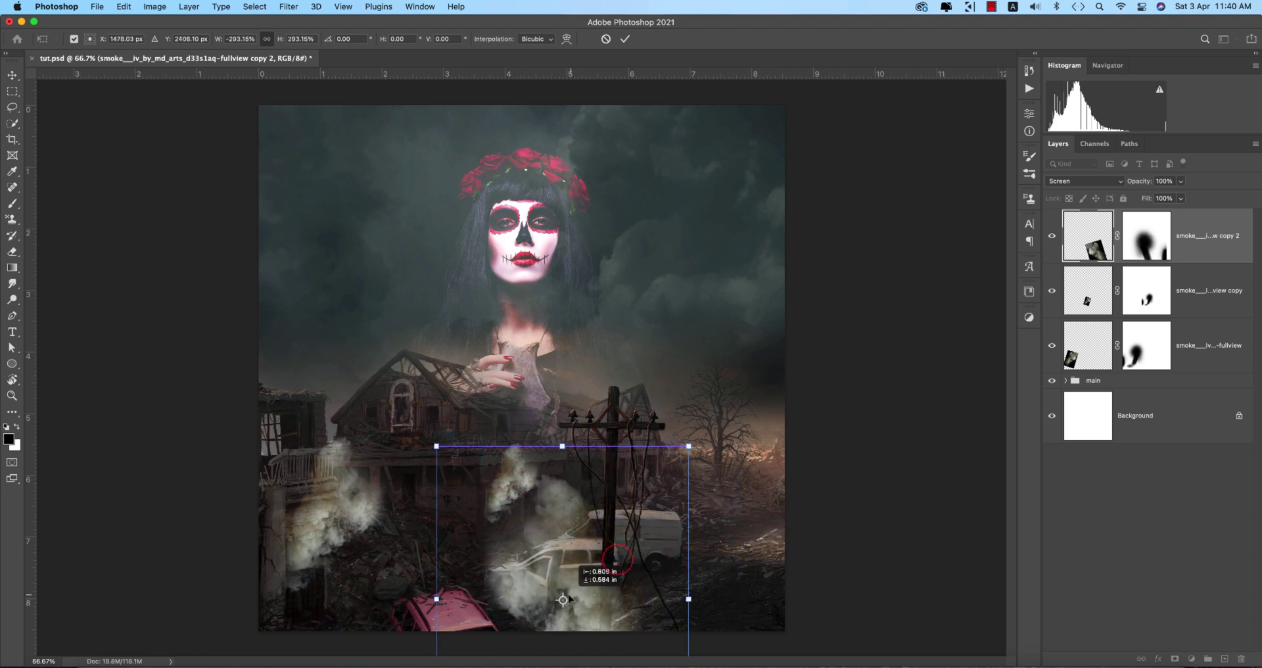
{"action": "key", "text": "Return"}
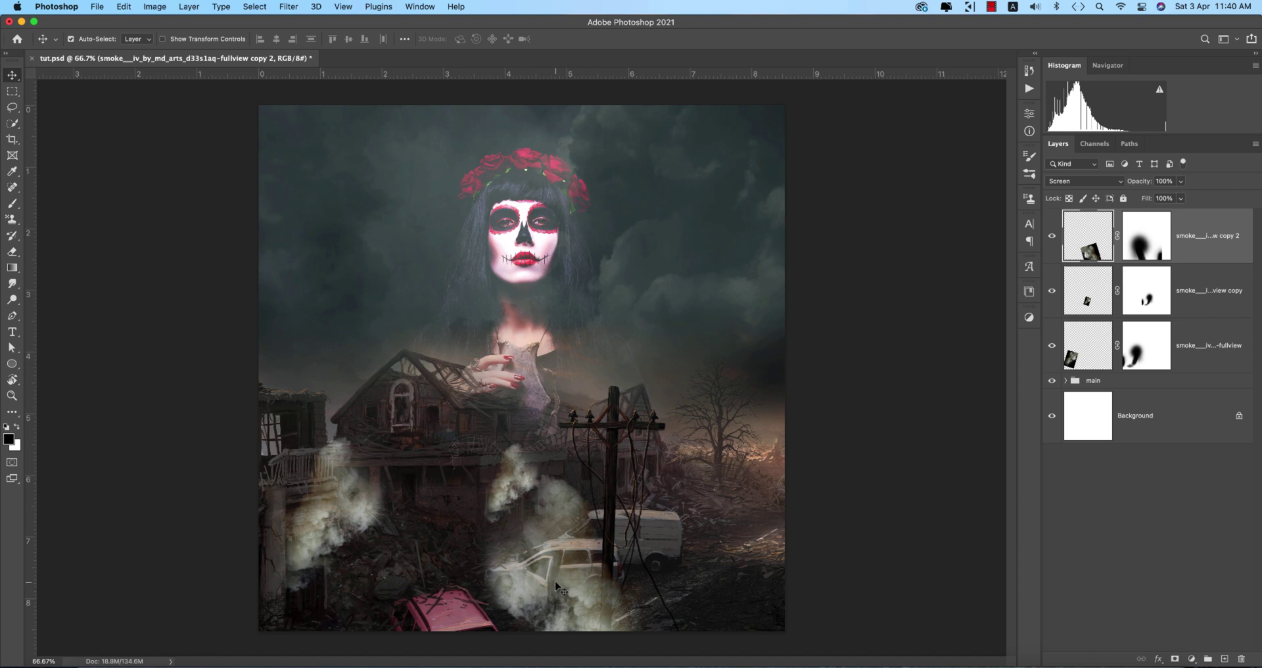
- Arrange the large smoke and a reduced copy of it on either side of the pink car, and save the document
{"action": "mouse_move", "coordinate": [556, 590]}
{"action": "left_mouse_down"}
{"action": "mouse_move", "coordinate": [377, 635]}
{"action": "mouse_move", "coordinate": [558, 604]}
{"action": "left_mouse_up"}
{"action": "key", "text": "super+t"}
{"action": "left_click_drag", "start_coordinate": [562, 487], "coordinate": [556, 512]}
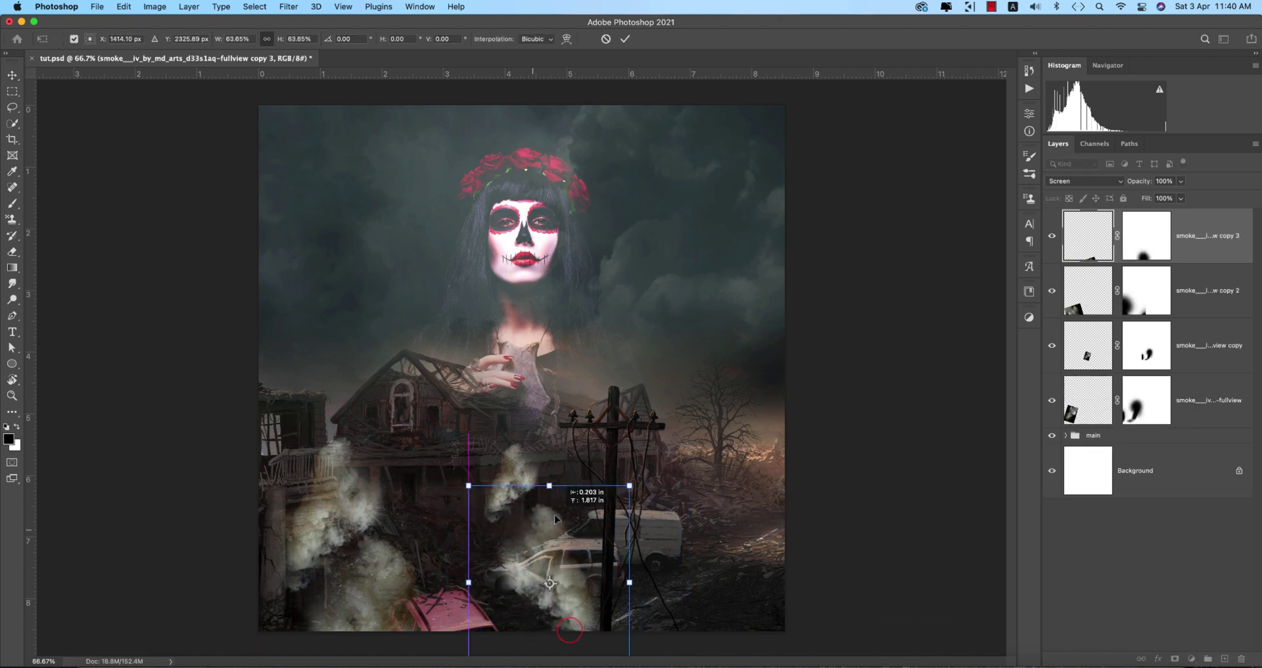
{"action": "left_click_drag", "start_coordinate": [647, 577], "coordinate": [579, 621]}
{"action": "key", "text": "Return"}
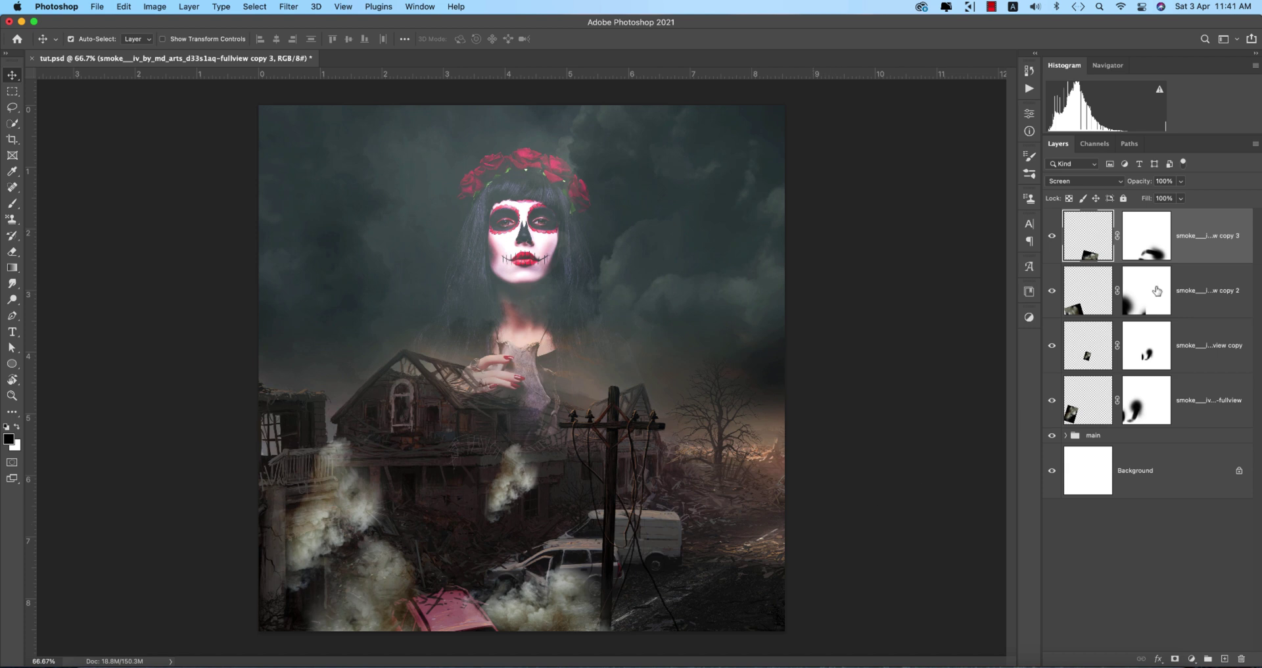
{"action": "key", "text": "super+s"}
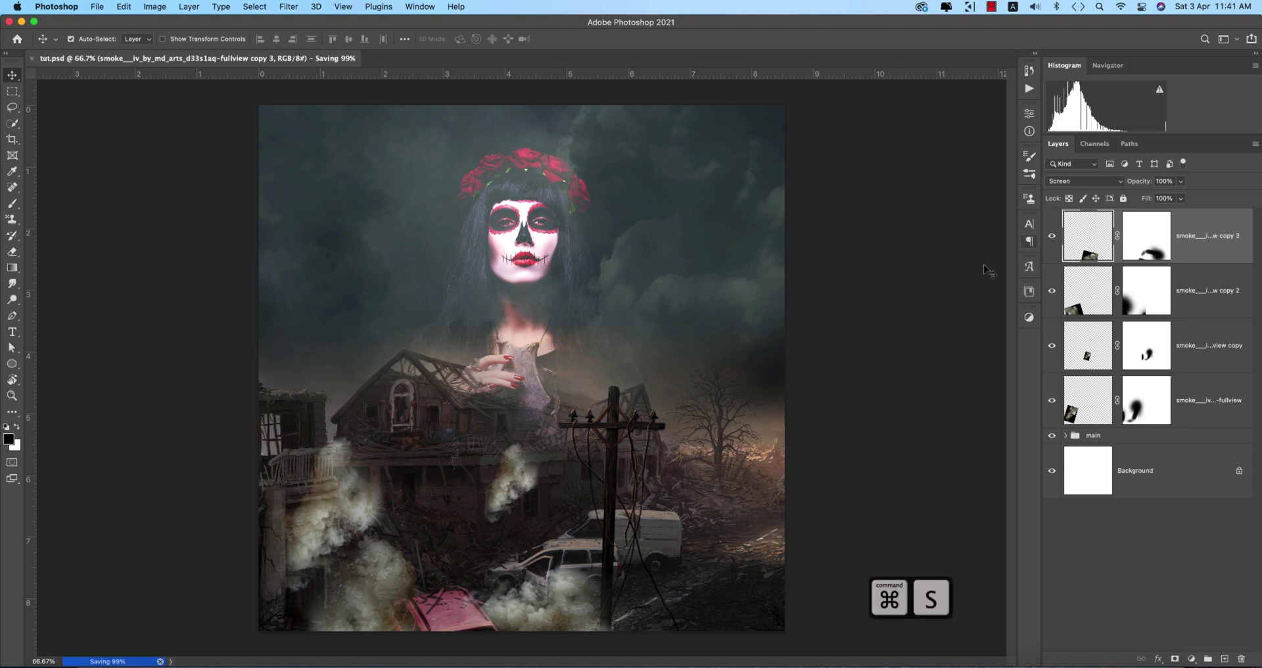
- Embed the fire_002_by_danf83stock image above the smoke layers and set its blend mode to Screen
{"action": "left_click", "coordinate": [97, 7]}
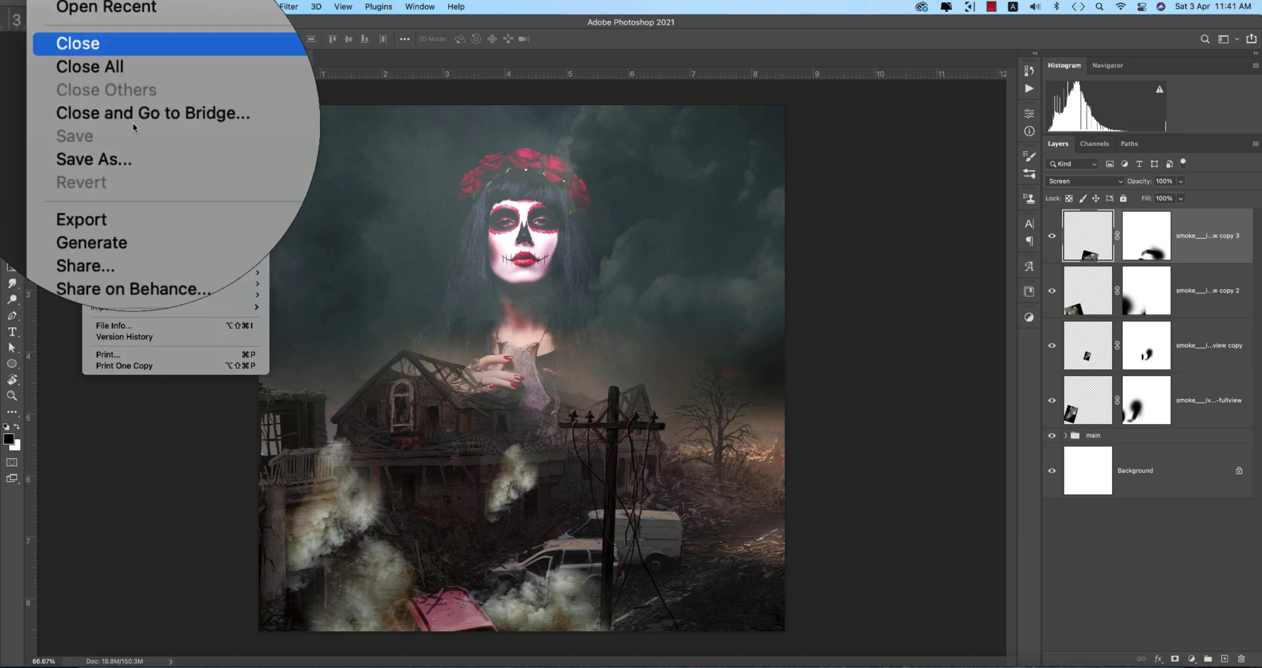
{"action": "left_click", "coordinate": [144, 232]}
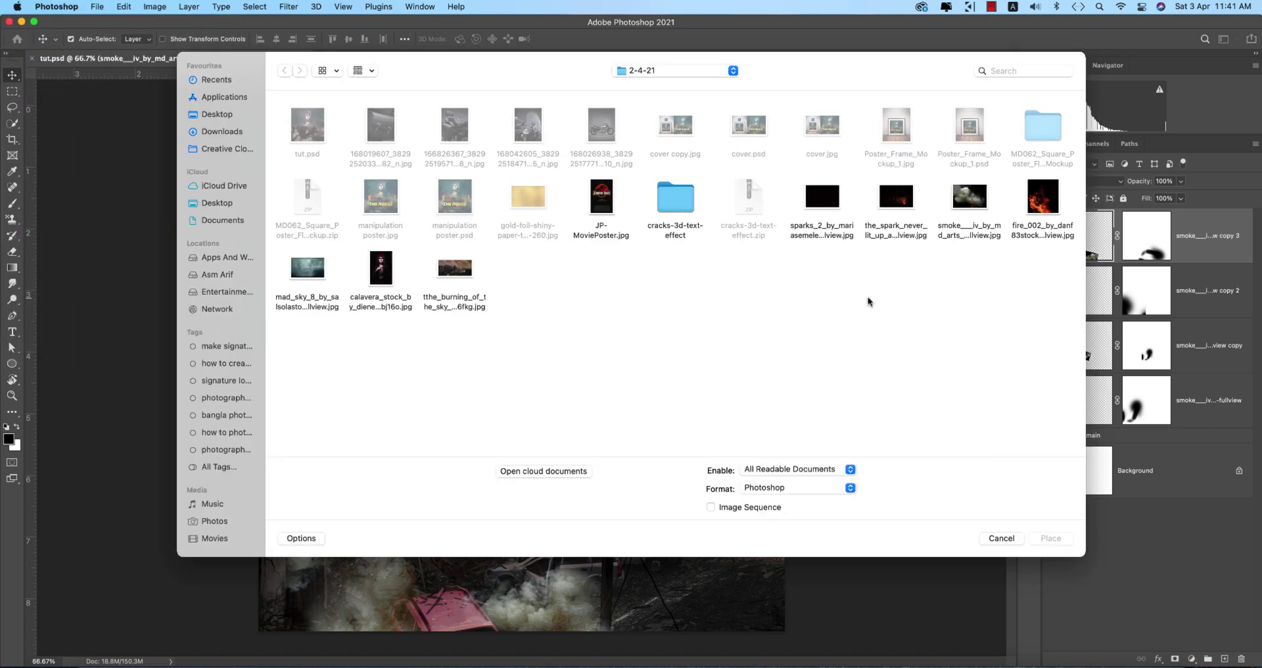
{"action": "double_click", "coordinate": [1047, 197]}
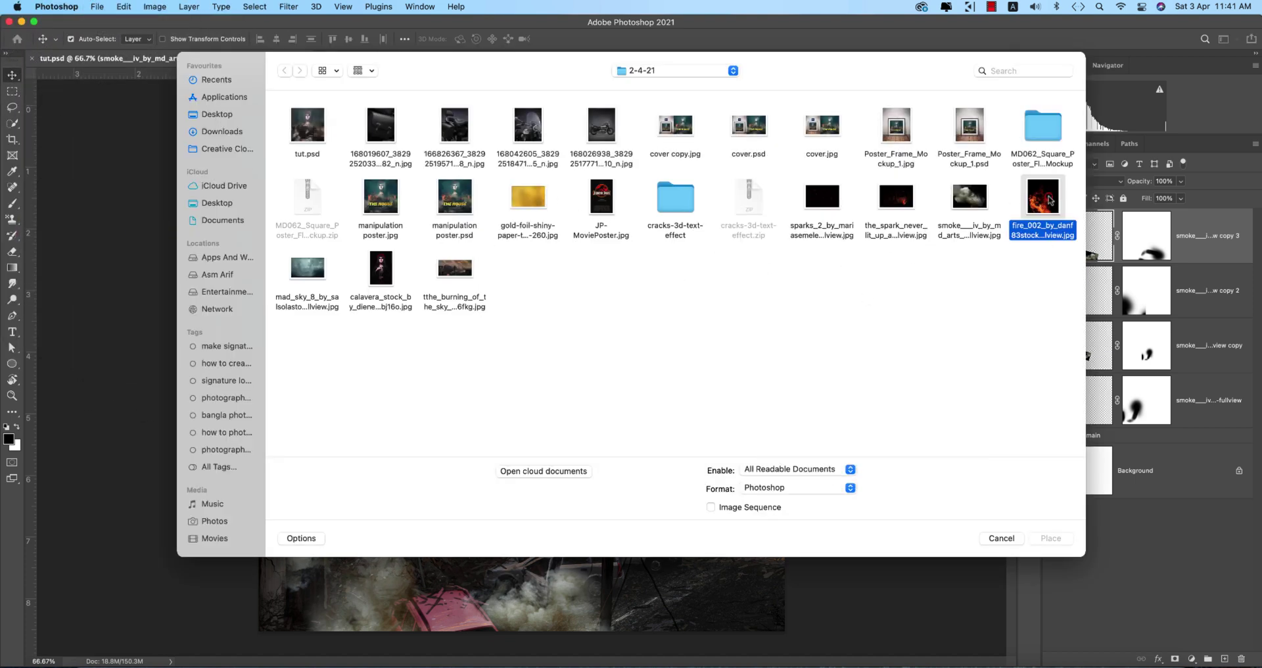
{"action": "left_click", "coordinate": [585, 38]}
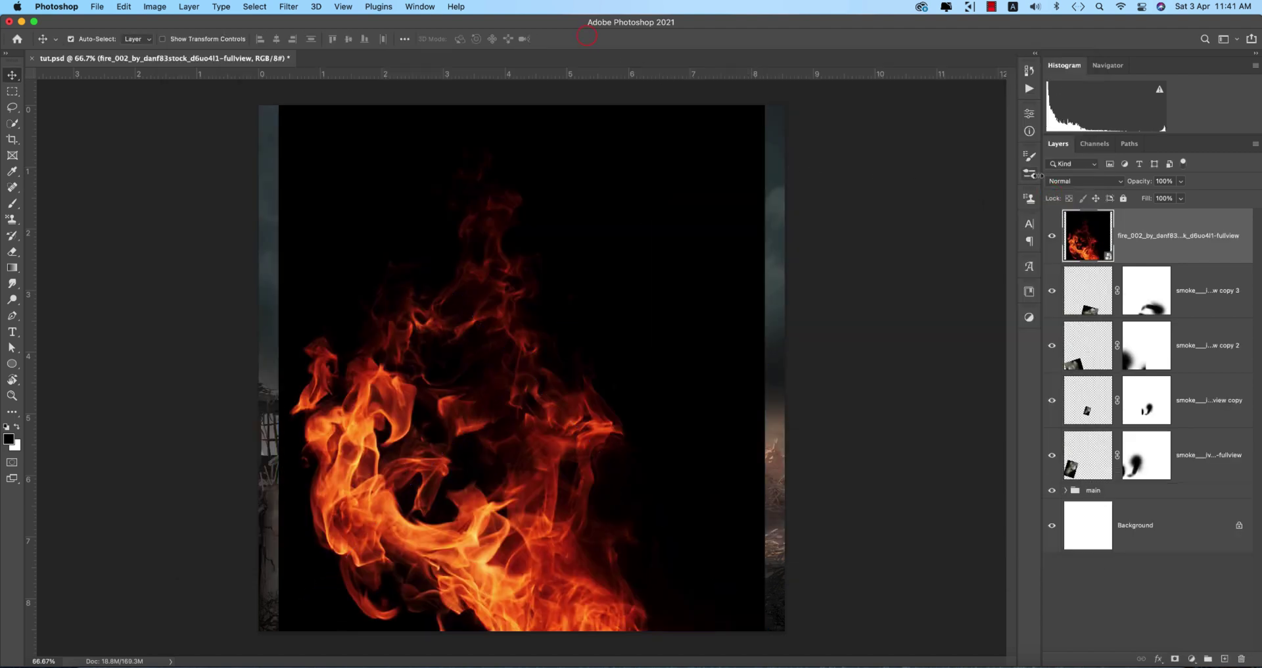
{"action": "left_click", "coordinate": [1061, 181]}
{"action": "left_click", "coordinate": [1064, 289]}
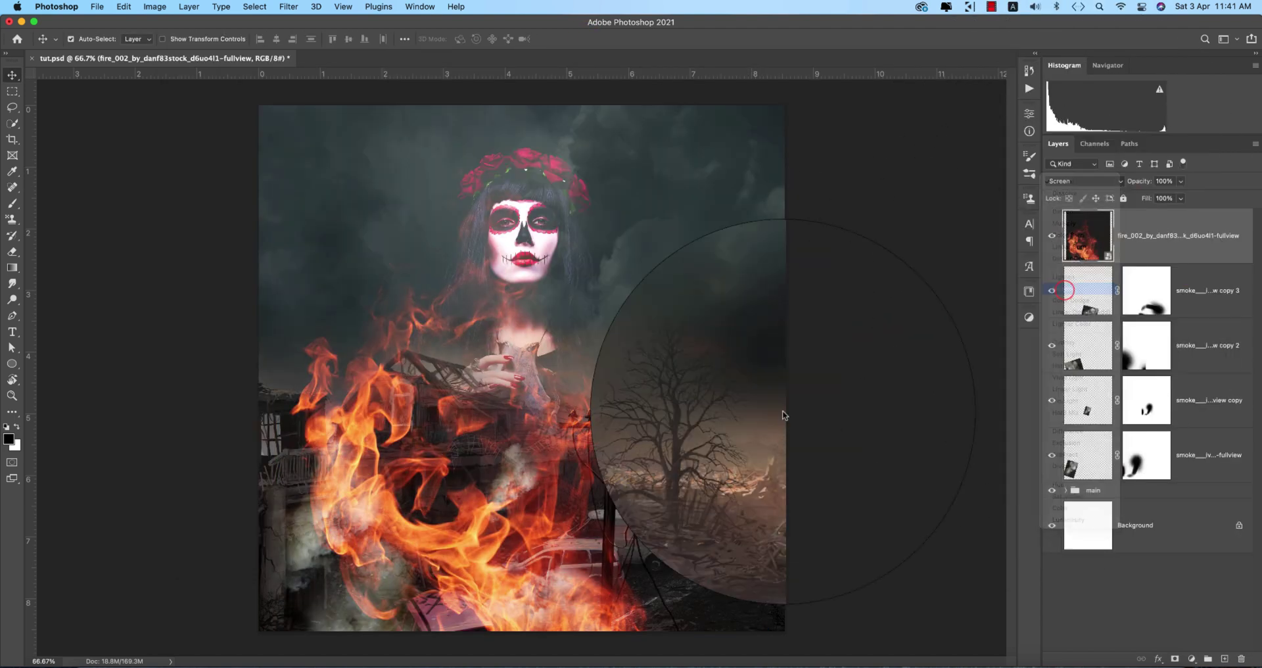
- Scale the fire layer to 8.55% and position it over the ruined house's roof and upper floor
{"action": "key", "text": "super+t"}
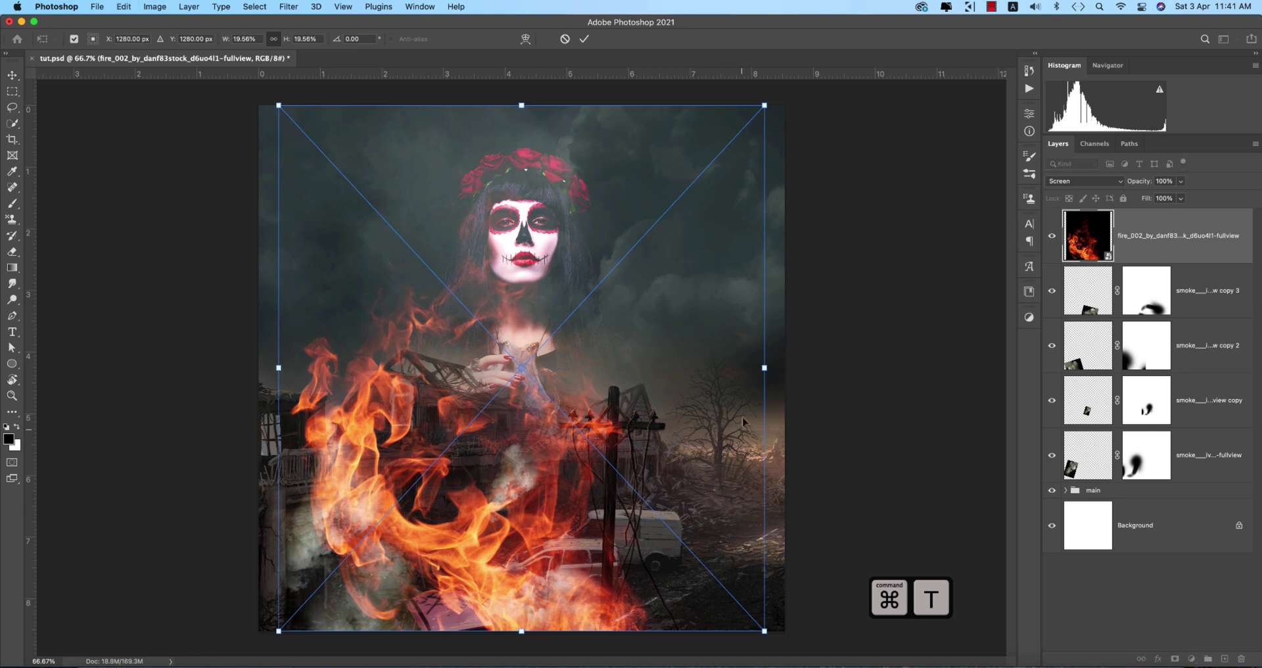
{"action": "left_click_drag", "start_coordinate": [764, 367], "coordinate": [580, 368]}
{"action": "left_click_drag", "start_coordinate": [387, 495], "coordinate": [414, 456]}
{"action": "left_click_drag", "start_coordinate": [608, 322], "coordinate": [524, 319]}
{"action": "left_click_drag", "start_coordinate": [449, 409], "coordinate": [448, 445]}
{"action": "key", "text": "Return"}
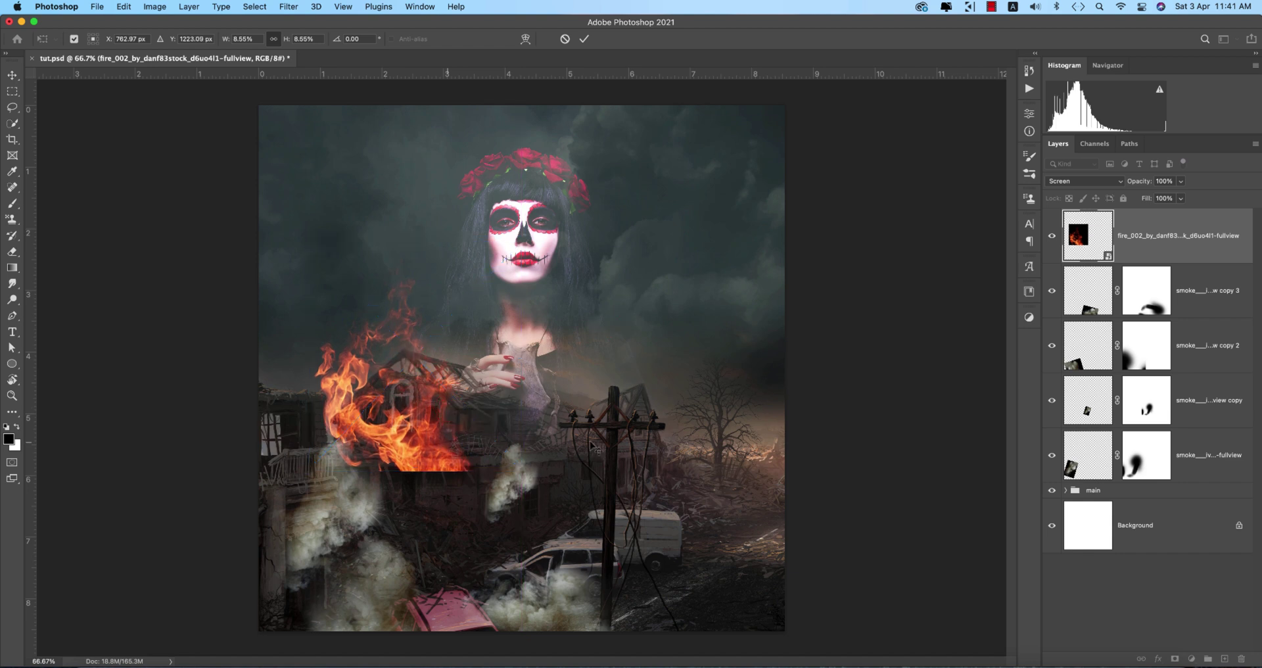
- Rasterize the fire layer and mask out its hard lower edge with the soft black brush
{"action": "right_click", "coordinate": [1153, 227]}
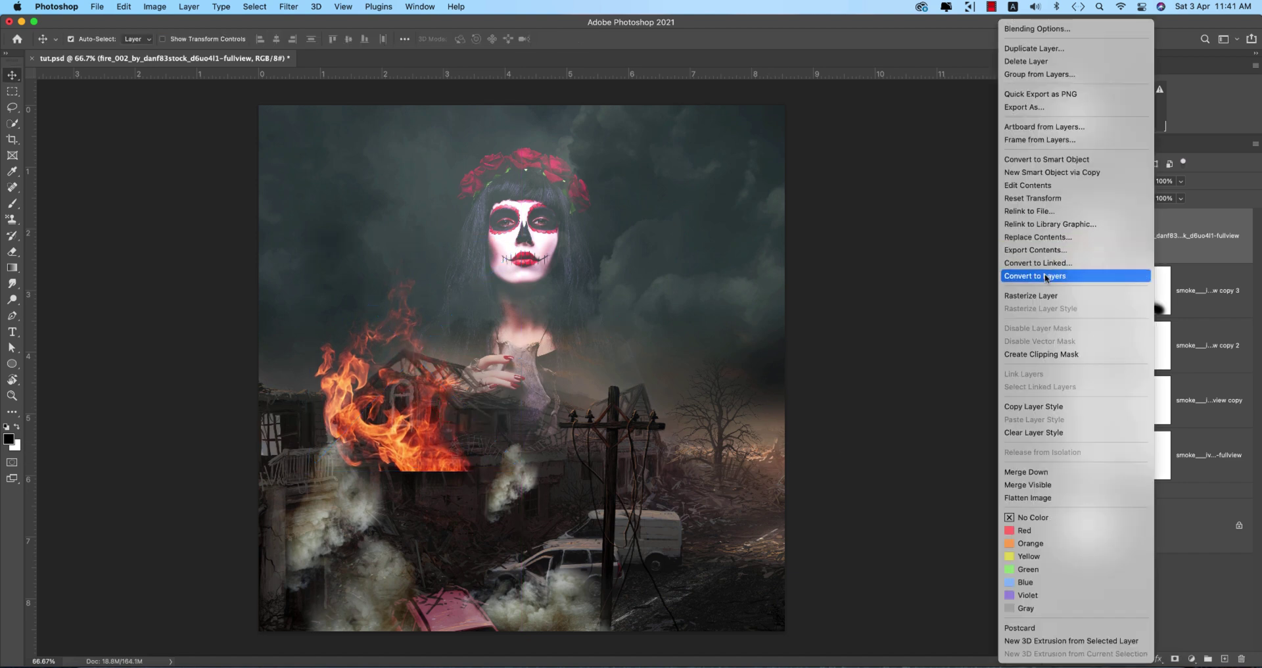
{"action": "left_click", "coordinate": [1029, 296]}
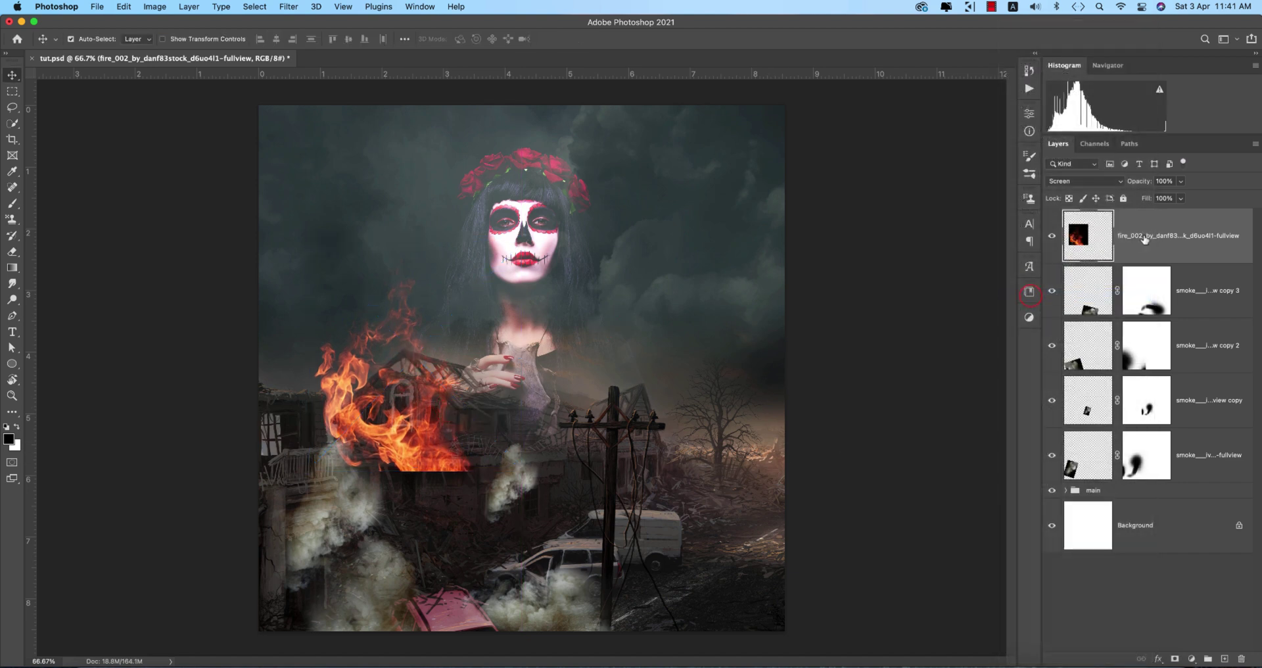
{"action": "left_click", "coordinate": [1174, 657]}
{"action": "key", "text": "b"}
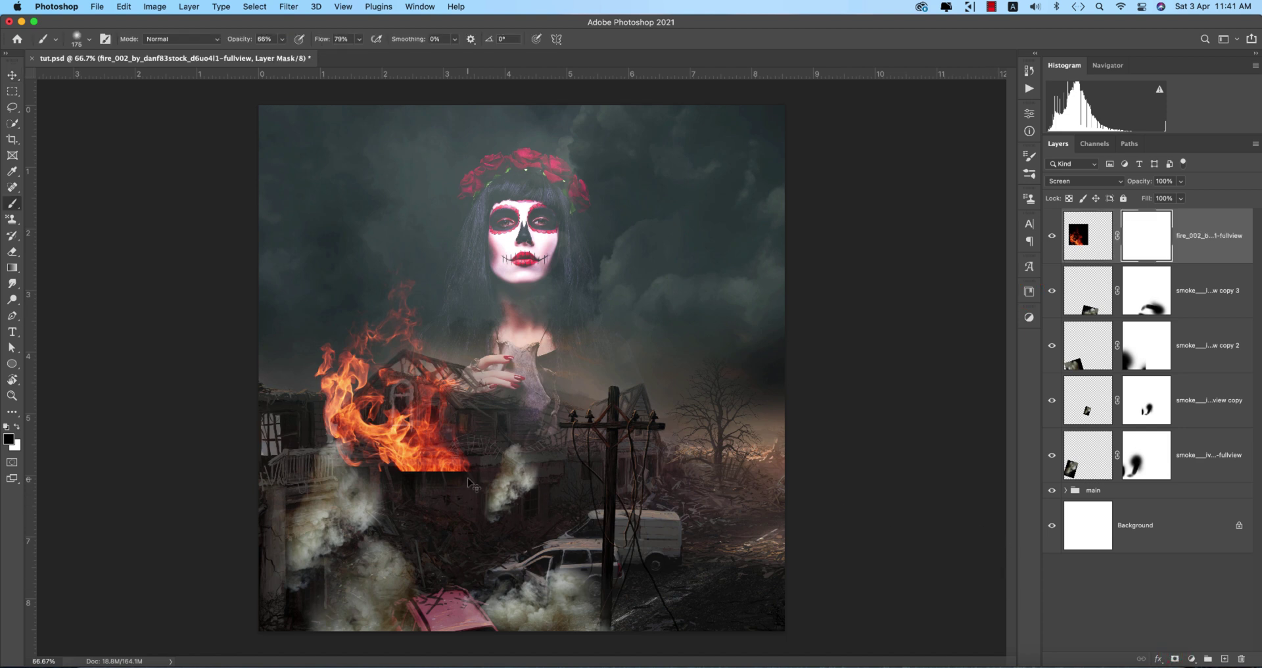
{"action": "key", "text": "b"}
{"action": "mouse_move", "coordinate": [478, 483]}
{"action": "left_mouse_down"}
{"action": "mouse_move", "coordinate": [407, 470]}
{"action": "mouse_move", "coordinate": [395, 487]}
{"action": "mouse_move", "coordinate": [466, 480]}
{"action": "mouse_move", "coordinate": [447, 490]}
{"action": "mouse_move", "coordinate": [454, 470]}
{"action": "mouse_move", "coordinate": [385, 480]}
{"action": "mouse_move", "coordinate": [473, 472]}
{"action": "left_mouse_up"}
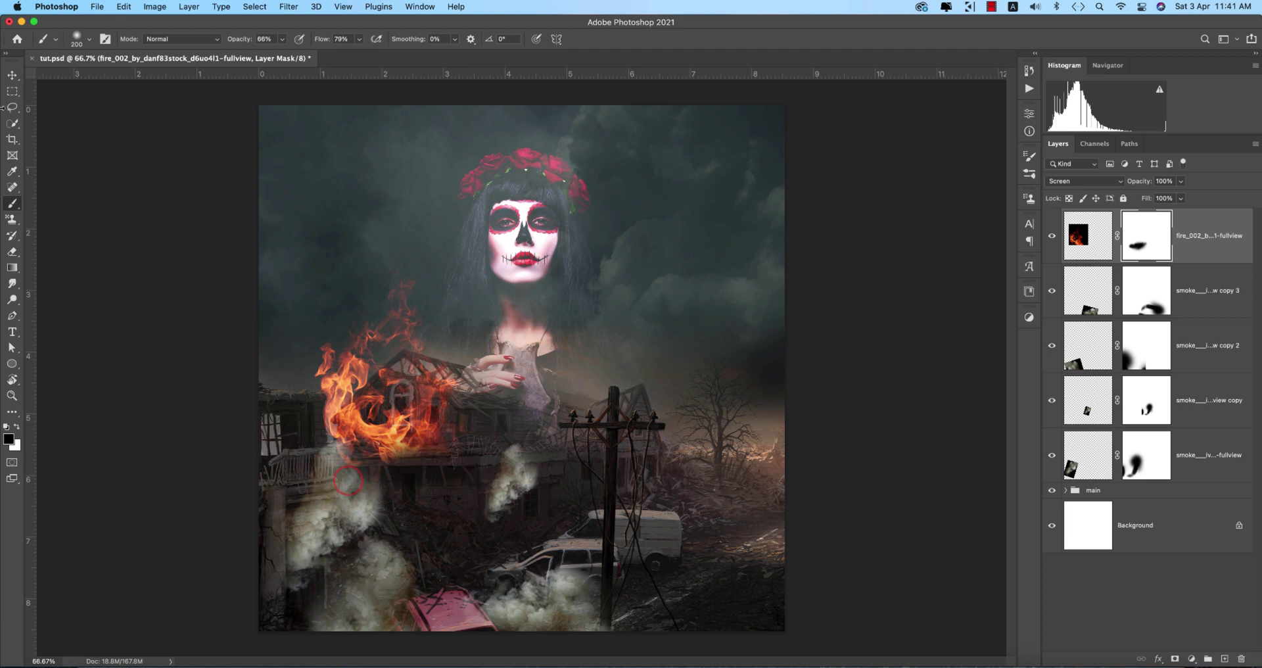
- Duplicate the fire, scale the copy to 53.30%, flip it horizontally, place it on top of the bare tree and save the document
{"action": "left_click", "coordinate": [12, 75]}
{"action": "key", "text": "cmd+j"}
{"action": "key", "text": "cmd+t"}
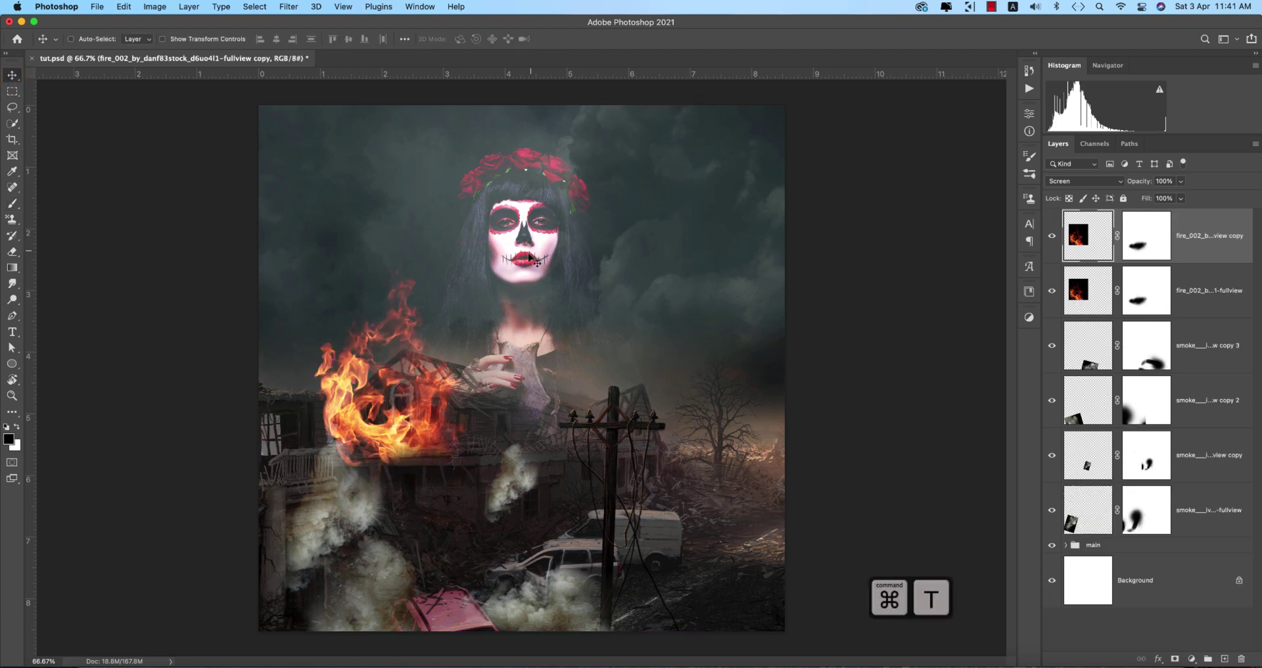
{"action": "left_click_drag", "start_coordinate": [444, 351], "coordinate": [674, 384]}
{"action": "left_click_drag", "start_coordinate": [759, 317], "coordinate": [654, 315]}
{"action": "right_click", "coordinate": [610, 356]}
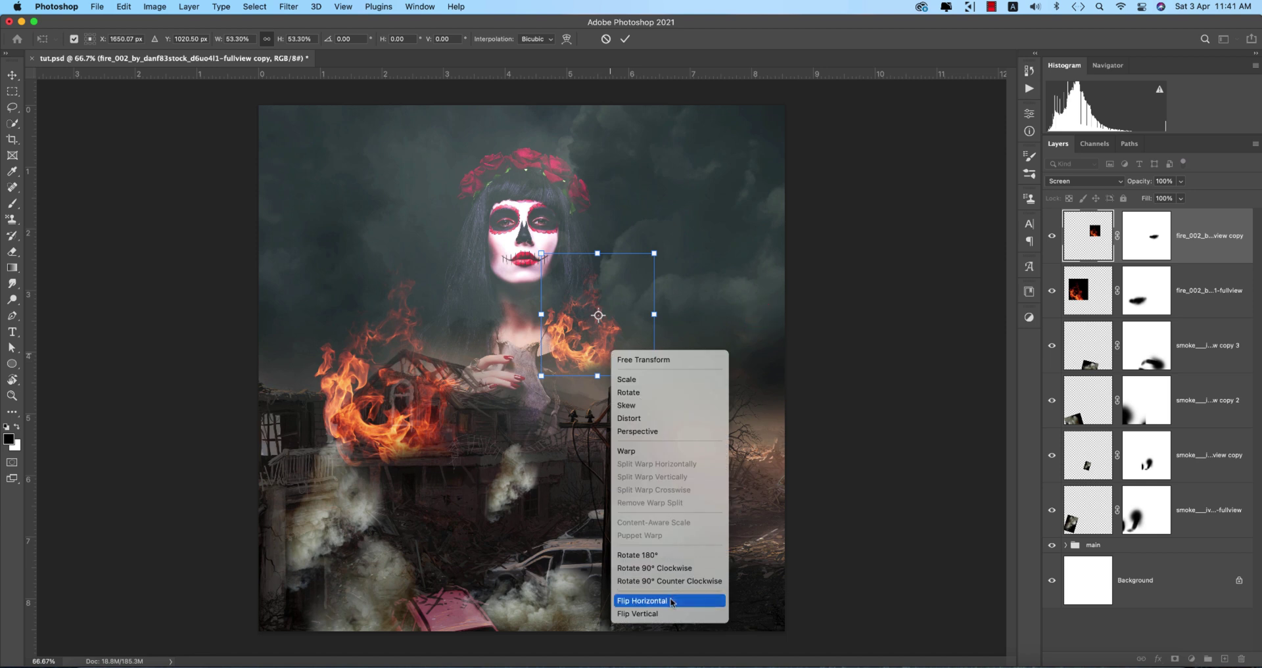
{"action": "left_click", "coordinate": [670, 600]}
{"action": "left_click_drag", "start_coordinate": [604, 352], "coordinate": [733, 411]}
{"action": "key", "text": "Return"}
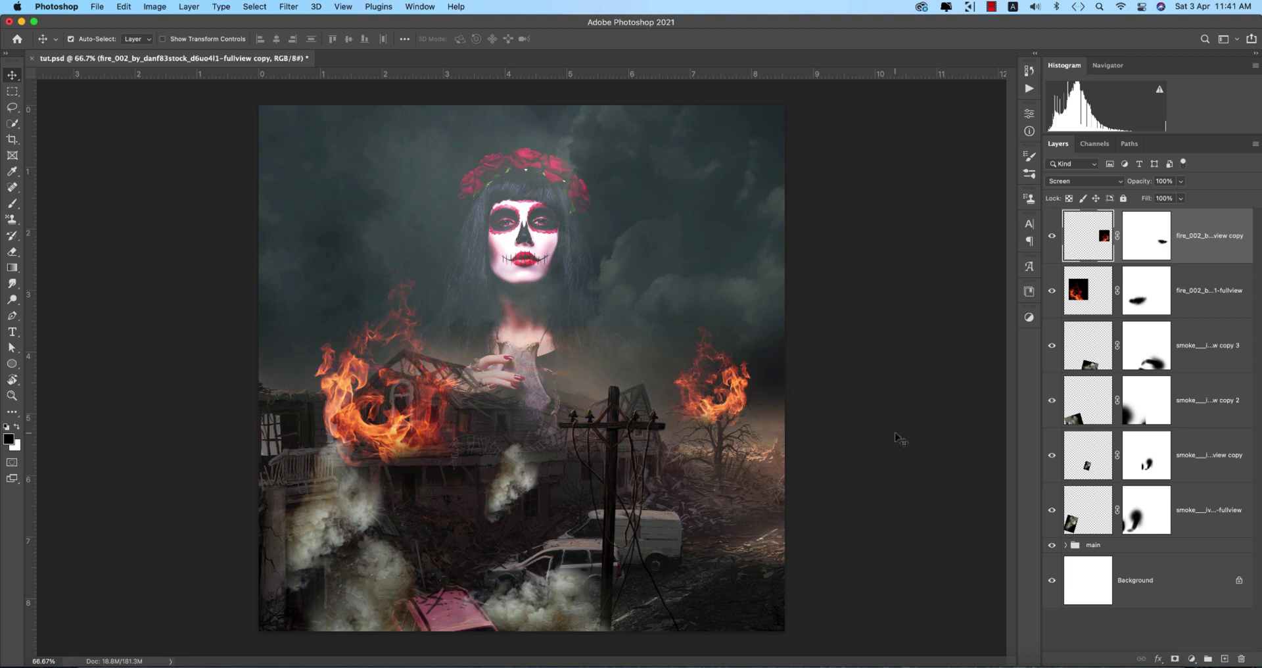
{"action": "key", "text": "super+s"}
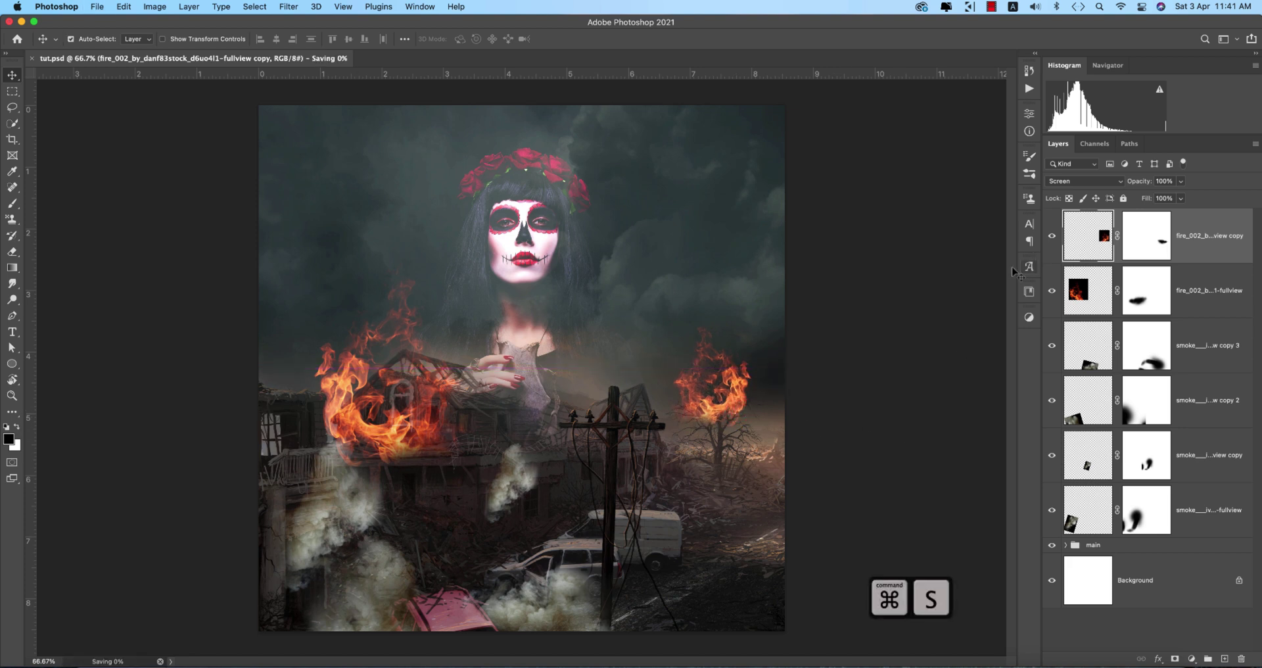
- Embed the the_spark_never_lit_up_a_fire image above the fire layers
{"action": "left_click", "coordinate": [97, 6]}
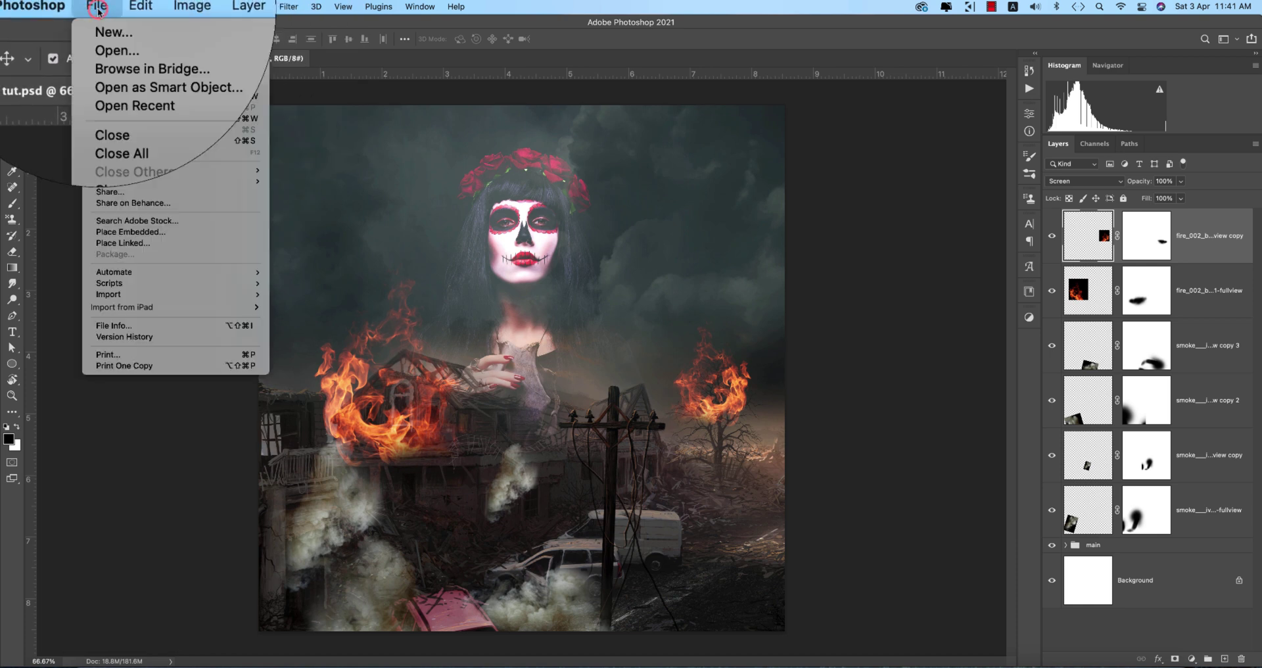
{"action": "left_click", "coordinate": [129, 231]}
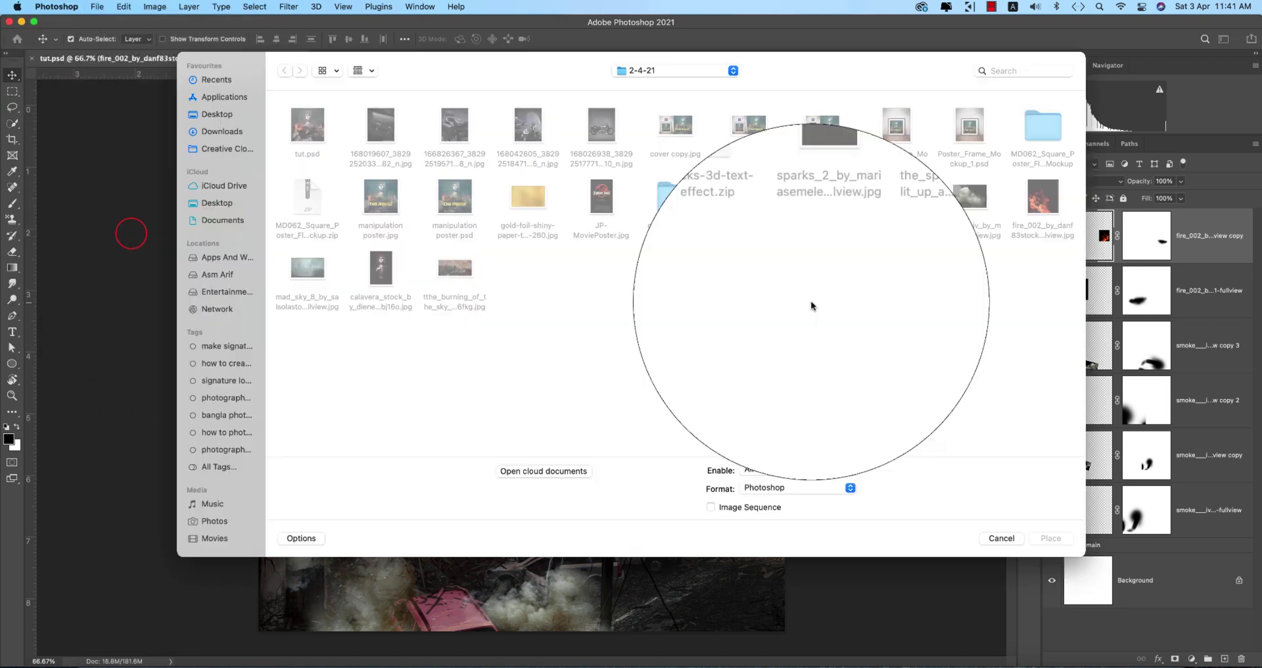
{"action": "left_click", "coordinate": [894, 197]}
{"action": "double_click", "coordinate": [894, 197]}
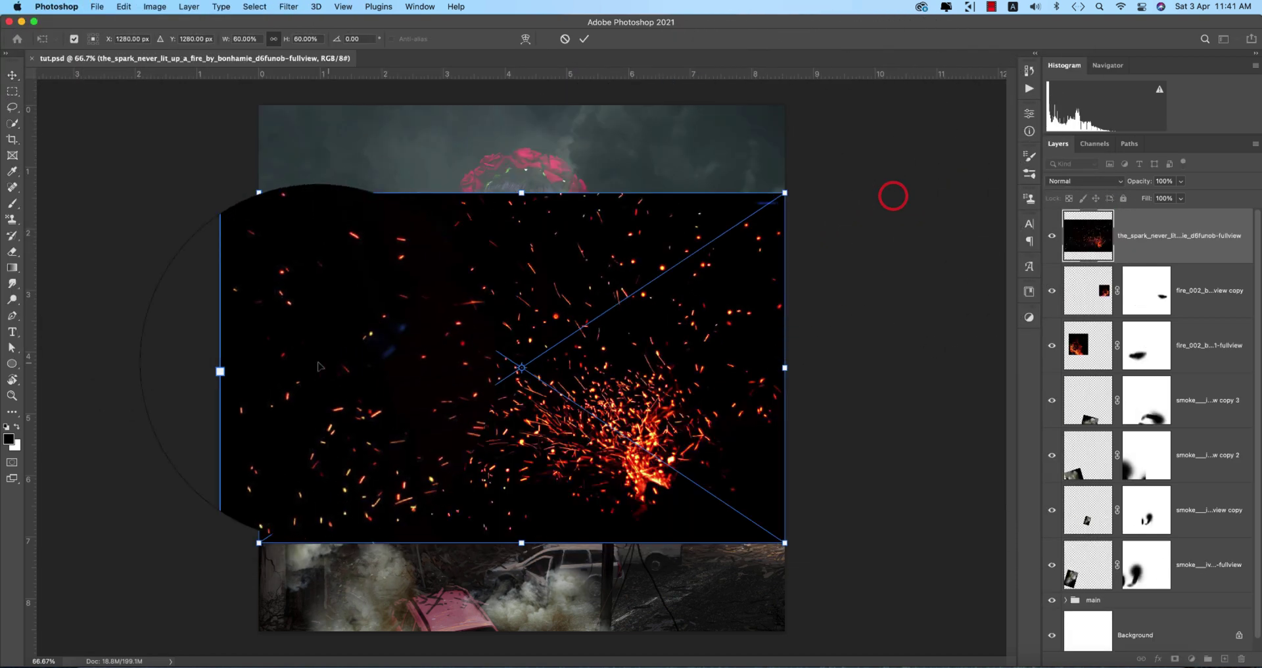
- Shrink the spark image over the utility pole's crossarm and set its blend mode to Screen
{"action": "left_click_drag", "start_coordinate": [220, 366], "coordinate": [741, 362]}
{"action": "key", "text": "Return"}
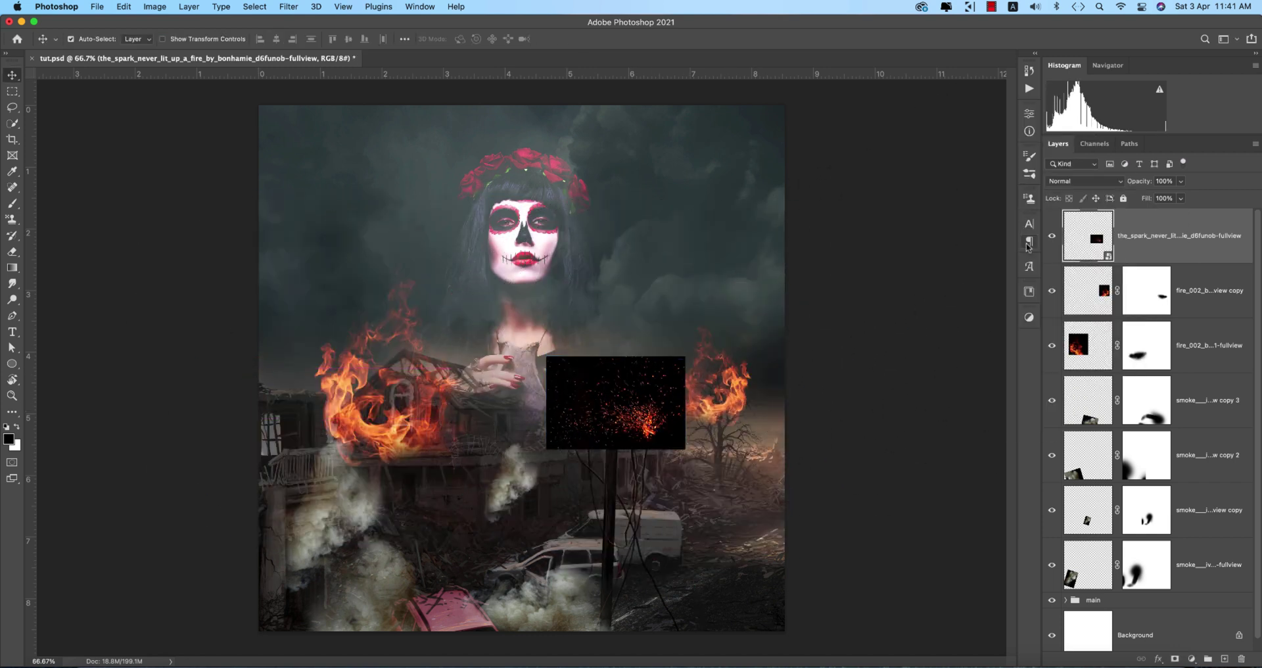
{"action": "left_click", "coordinate": [1083, 183]}
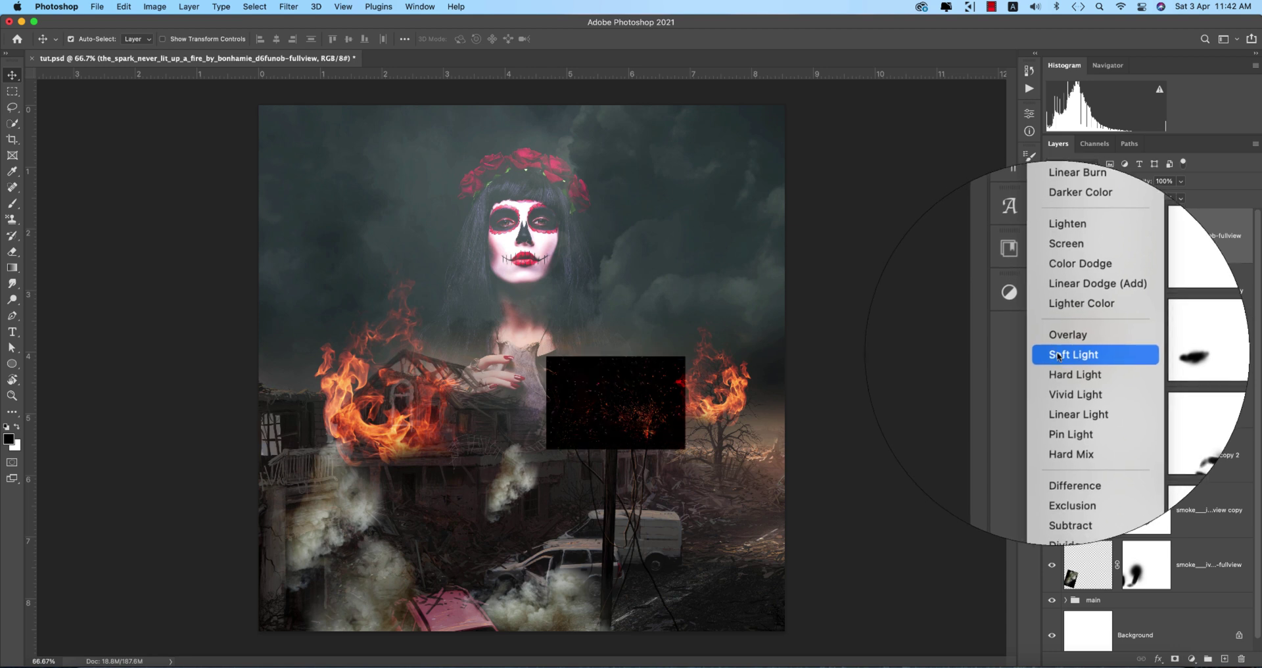
{"action": "left_click", "coordinate": [1071, 286]}
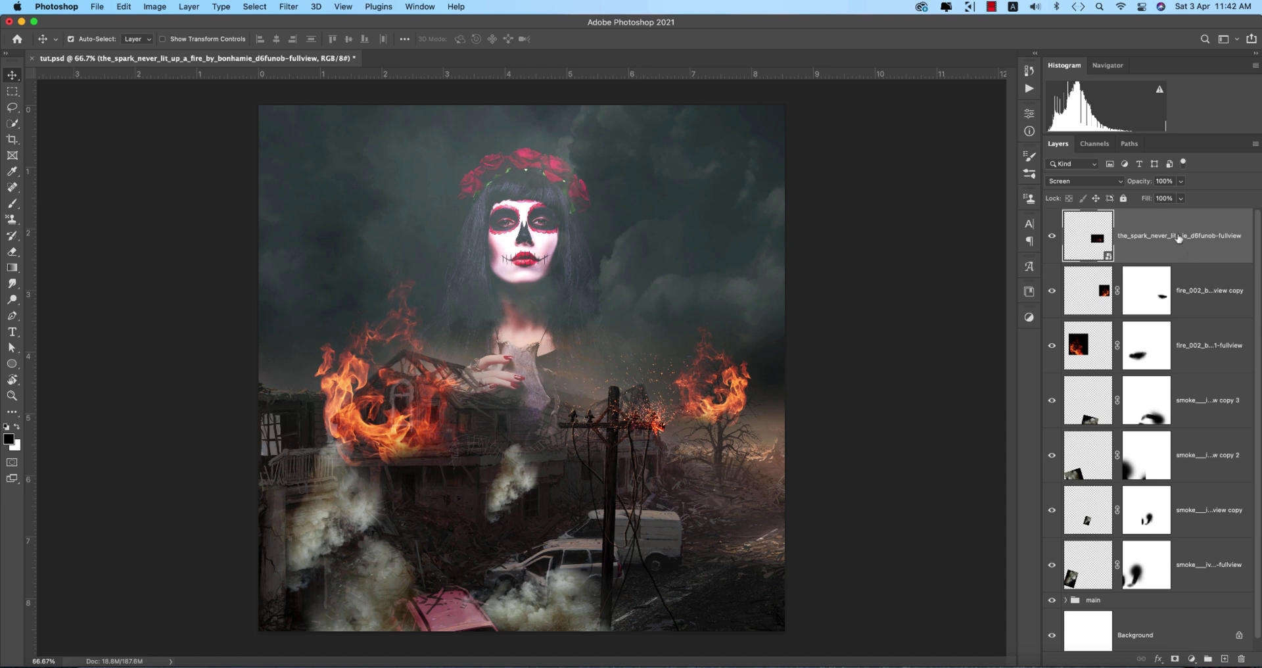
- Rasterize the spark layer, add a layer mask and brush black around the sparks to hide the image's edges
{"action": "right_click", "coordinate": [1178, 237]}
{"action": "left_click", "coordinate": [1056, 296]}
{"action": "left_click", "coordinate": [1175, 657]}
{"action": "key", "text": "b"}
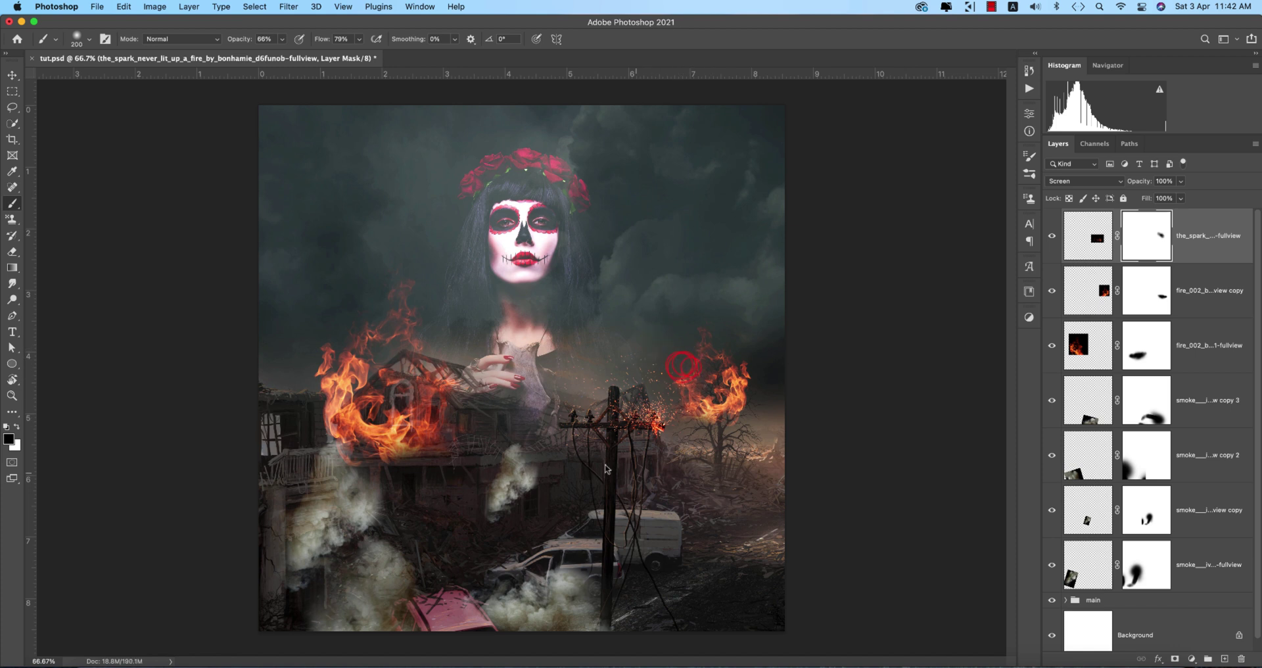
{"action": "left_click", "coordinate": [554, 407]}
{"action": "left_click", "coordinate": [562, 454]}
{"action": "left_click", "coordinate": [583, 452]}
{"action": "left_click", "coordinate": [594, 452]}
{"action": "left_click", "coordinate": [611, 449]}
{"action": "left_click", "coordinate": [622, 449]}
{"action": "left_click", "coordinate": [629, 458]}
{"action": "left_click", "coordinate": [638, 463]}
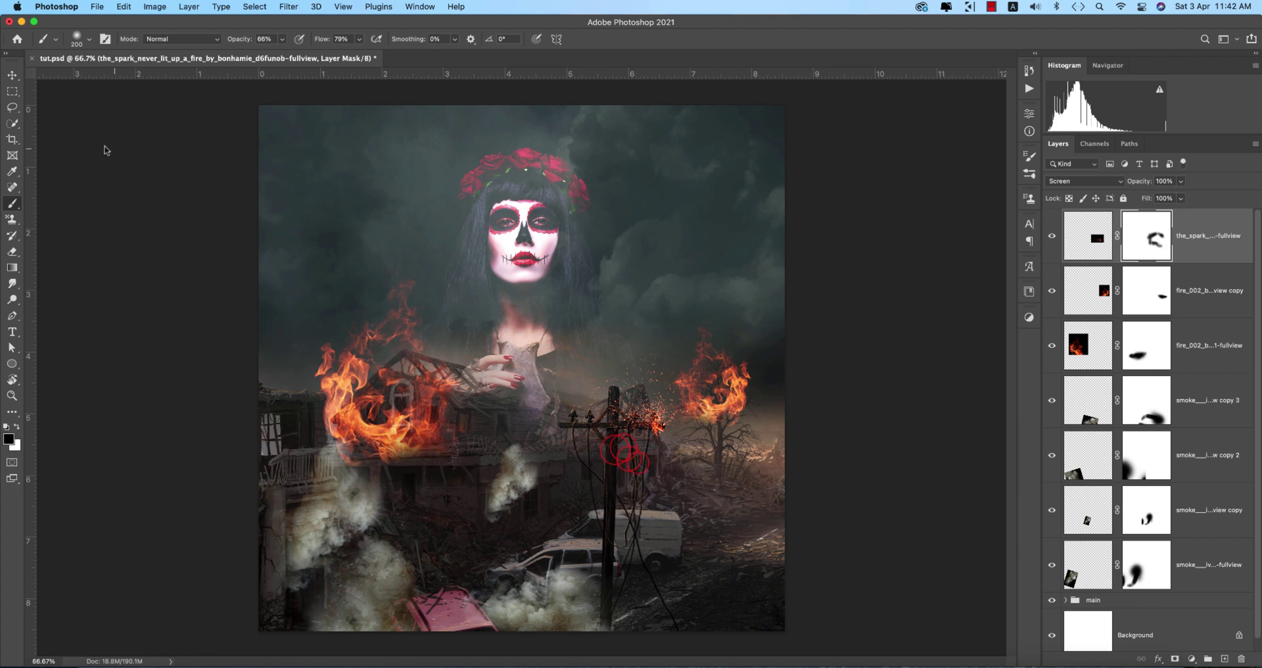
- Switch to the Move tool, deselect the layers and save the document
{"action": "left_click", "coordinate": [12, 75]}
{"action": "left_click", "coordinate": [143, 231]}
{"action": "key", "text": "super+s"}
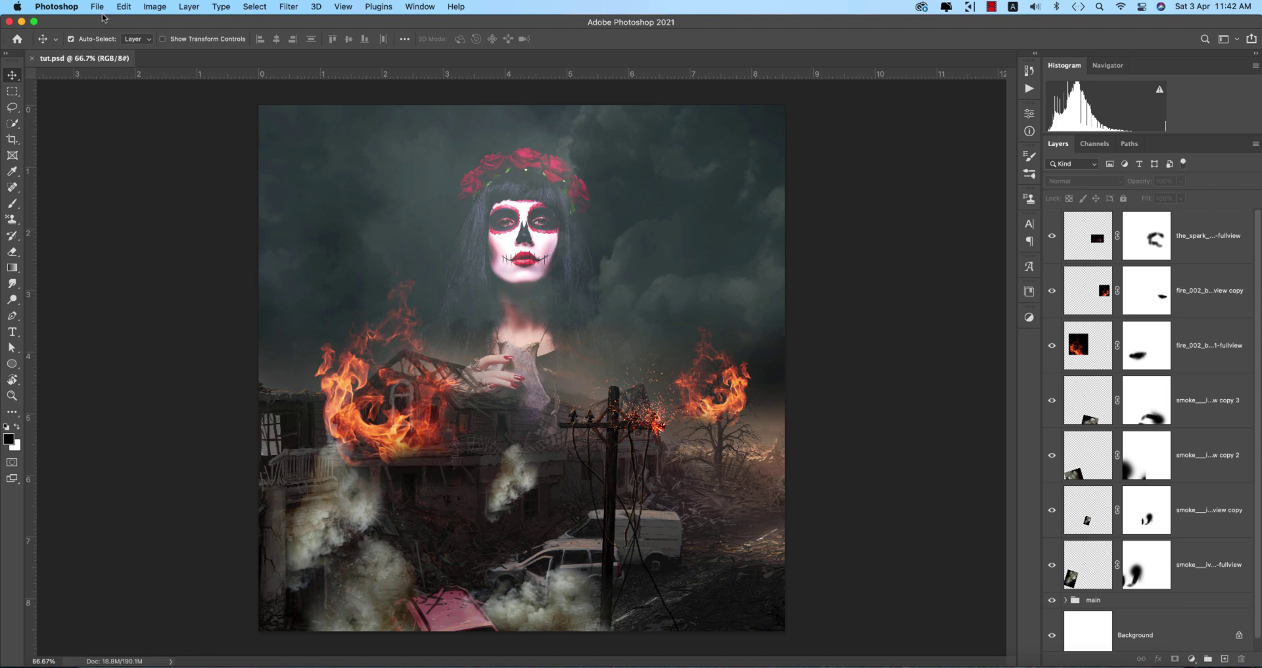
- Embed the sparks_2 image as the topmost layer and scale it to 32.32% so it covers the whole canvas
{"action": "left_click", "coordinate": [99, 8]}
{"action": "left_click", "coordinate": [129, 231]}
{"action": "double_click", "coordinate": [829, 198]}
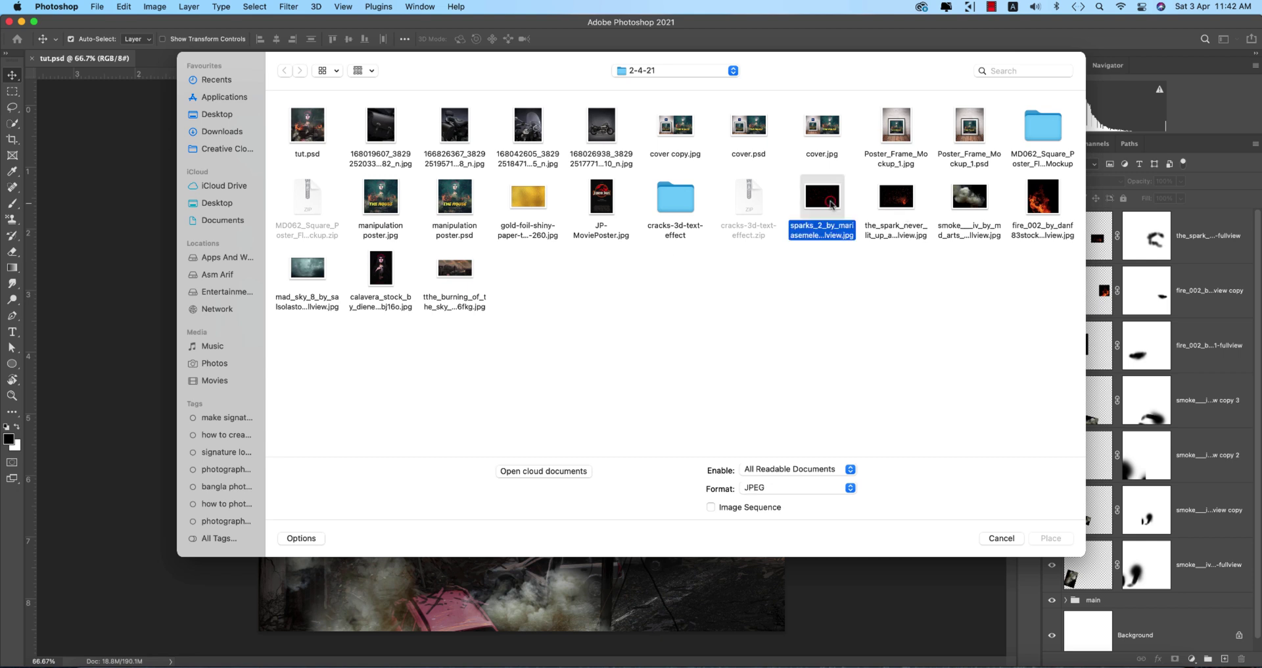
{"action": "left_click_drag", "start_coordinate": [522, 192], "coordinate": [521, 100]}
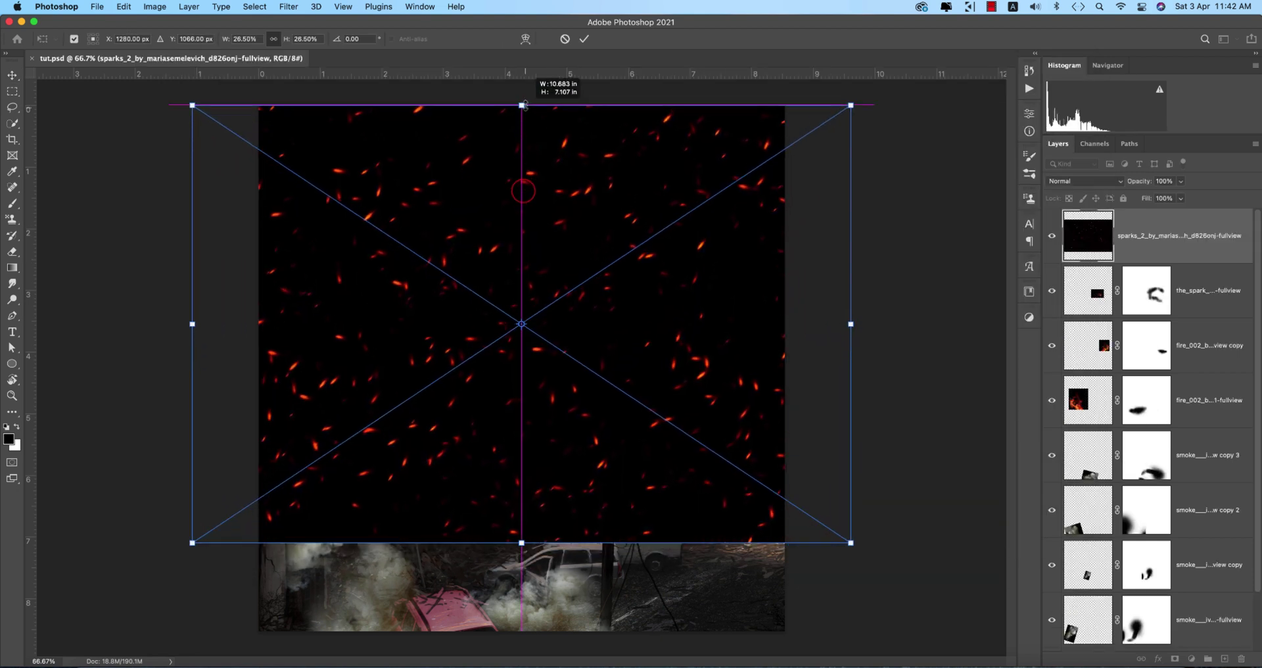
{"action": "left_click_drag", "start_coordinate": [524, 543], "coordinate": [521, 636]}
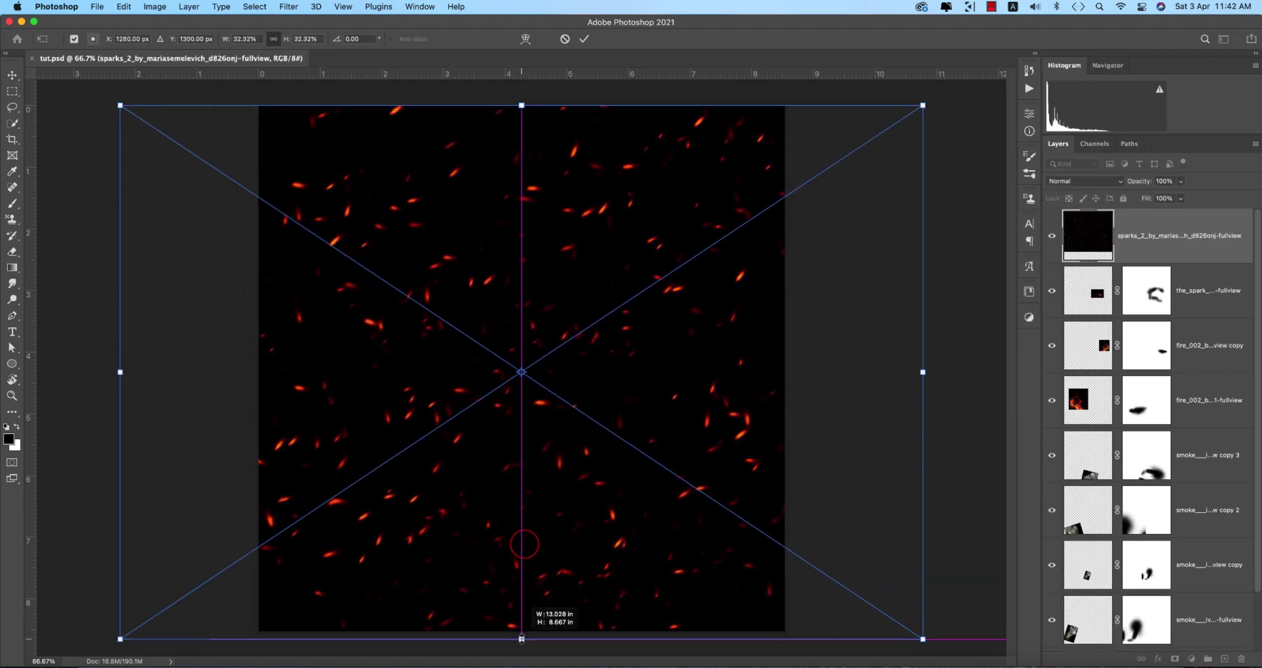
{"action": "key", "text": "Return"}
- Set the sparks_2 layer's blend mode to Screen and rasterize it
{"action": "left_click", "coordinate": [1079, 178]}
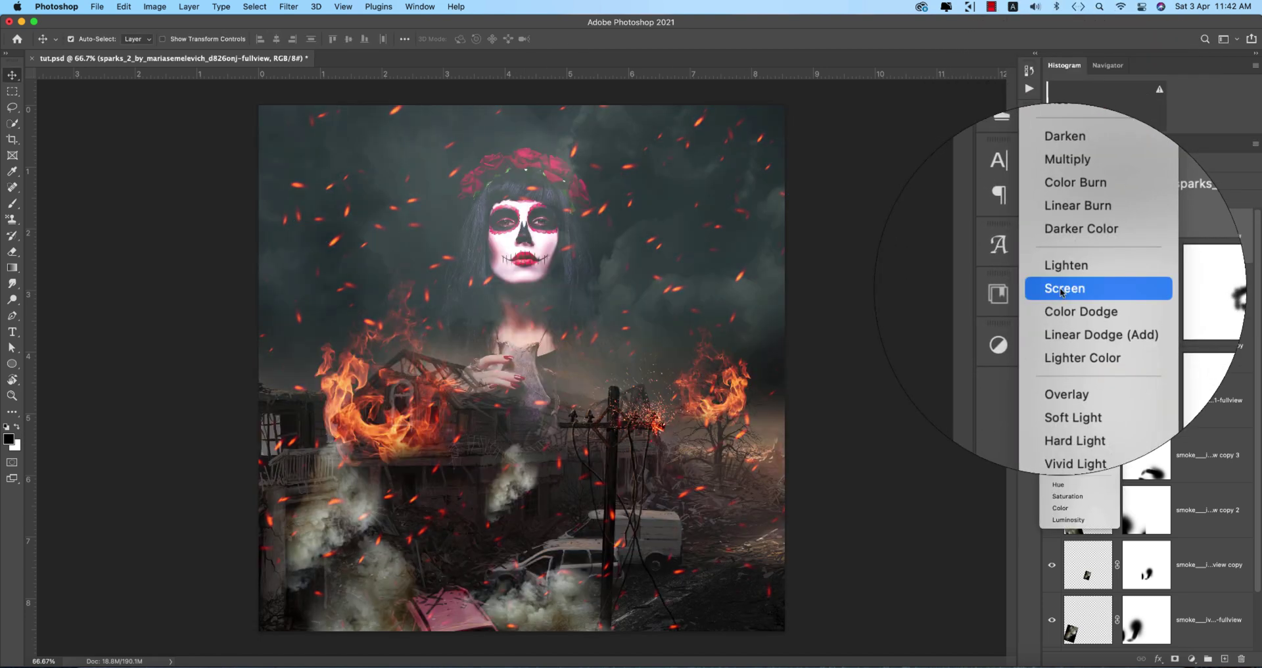
{"action": "left_click", "coordinate": [1061, 290]}
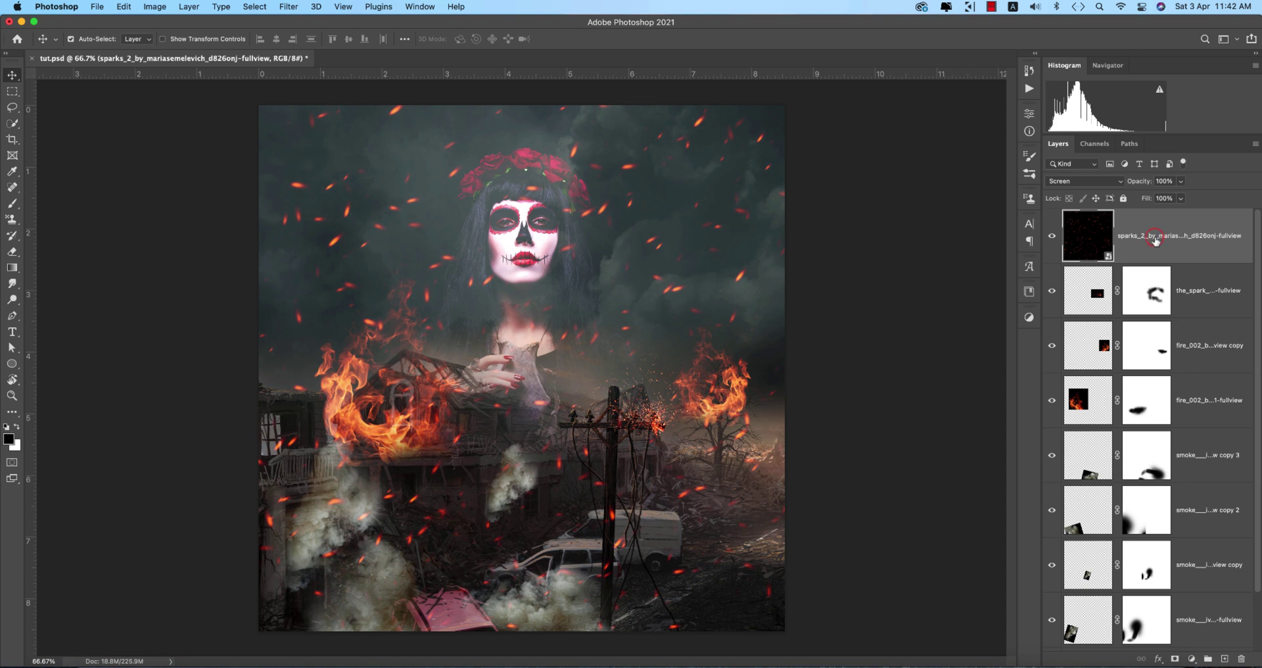
{"action": "right_click", "coordinate": [1156, 240]}
{"action": "left_click", "coordinate": [1032, 291]}
- Apply a Motion Blur to the sparks_2 layer with an angle of 46° and a distance of 45 pixels
{"action": "left_click", "coordinate": [291, 7]}
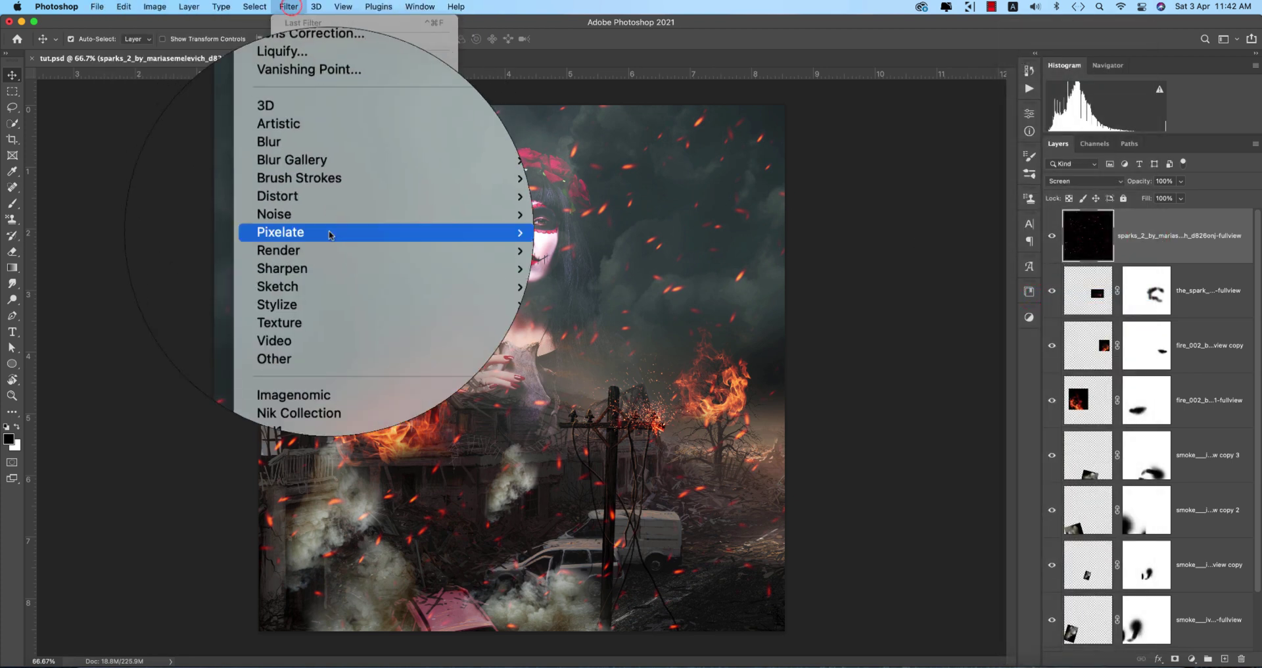
{"action": "mouse_move", "coordinate": [323, 179]}
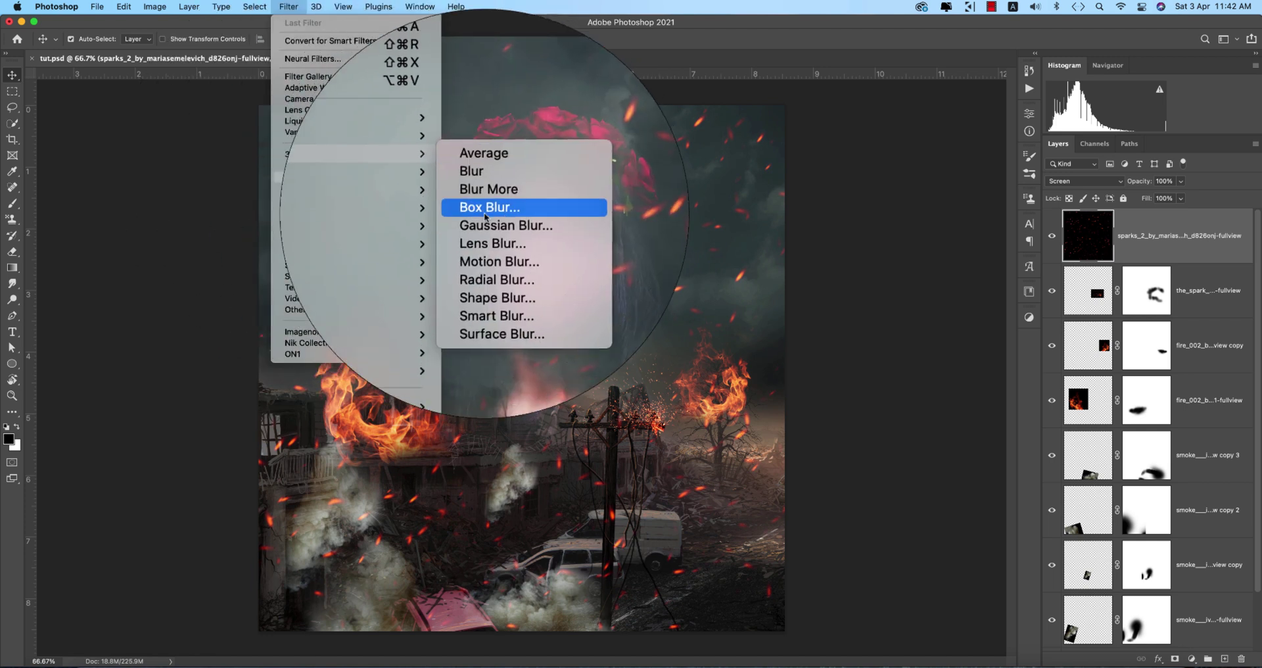
{"action": "left_click", "coordinate": [487, 258]}
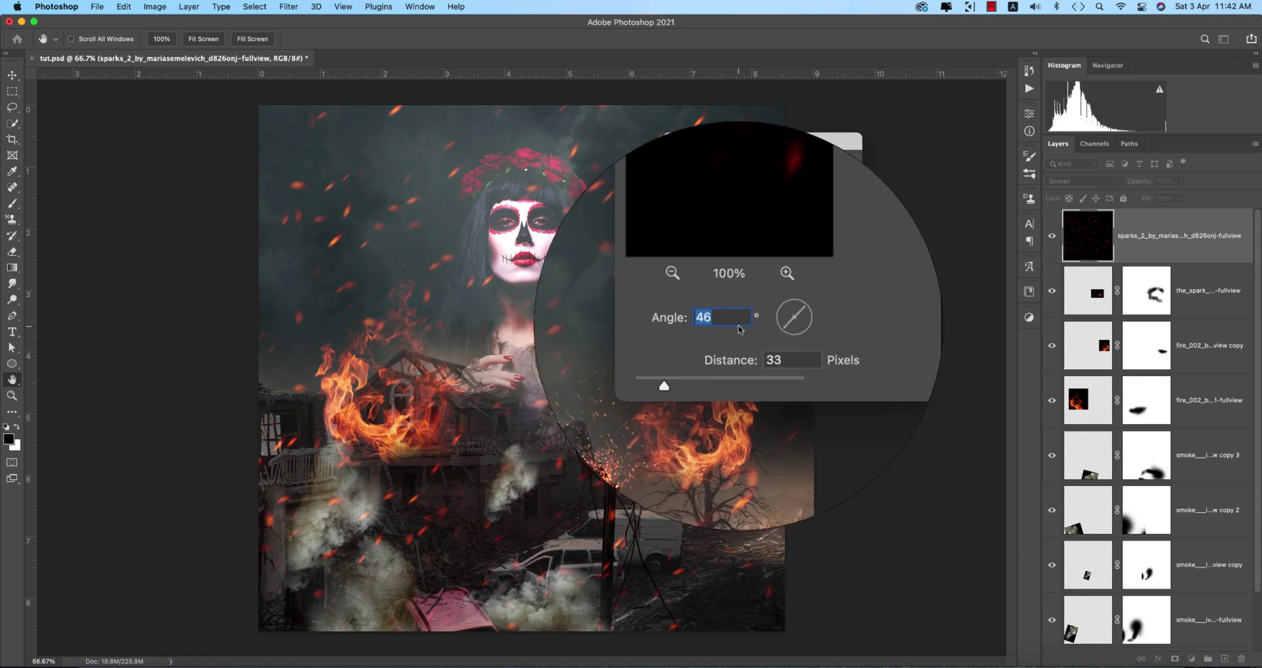
{"action": "left_click_drag", "start_coordinate": [690, 362], "coordinate": [699, 364]}
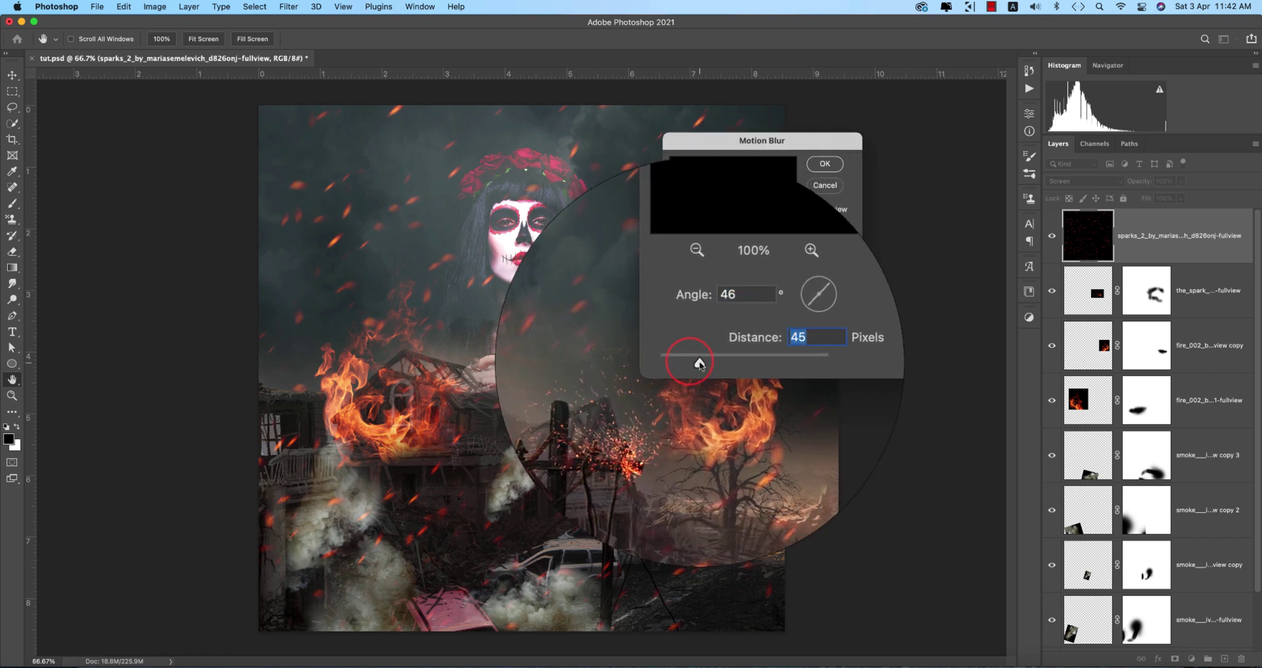
{"action": "left_click", "coordinate": [832, 169]}
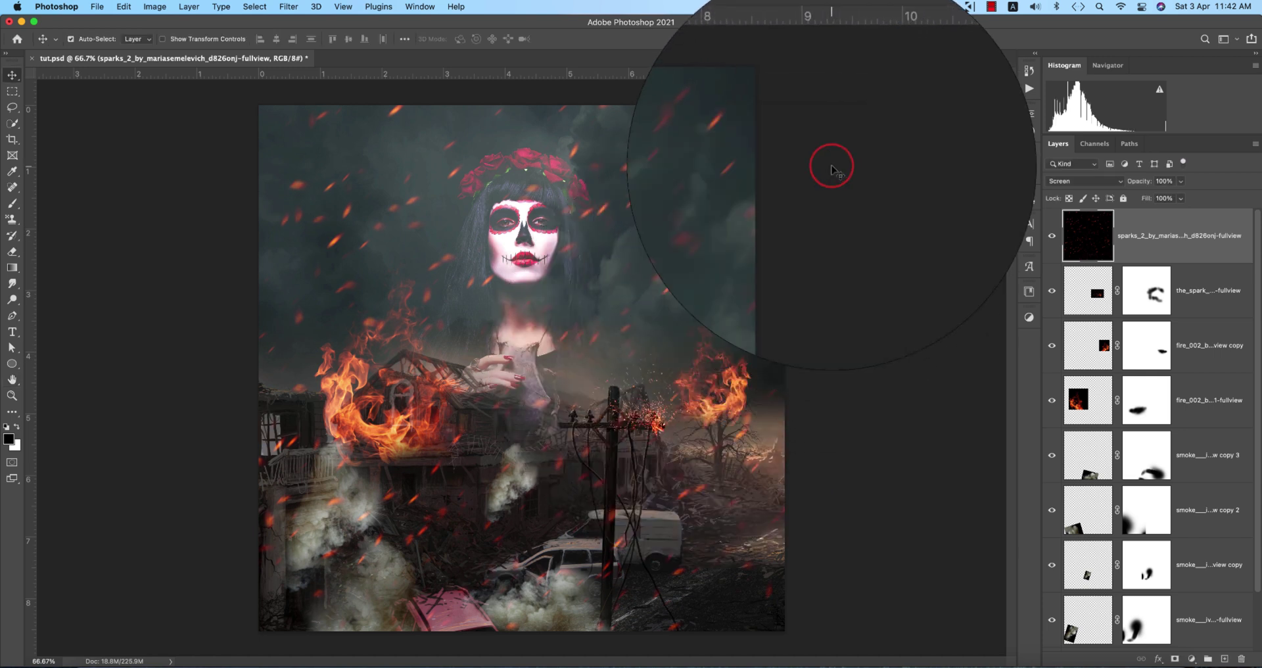
- Group all spark, fire and smoke layers, name the group "fire & smoke" and save the document
{"action": "scroll", "coordinate": [1201, 501], "scroll_direction": "down", "scroll_amount": 2}
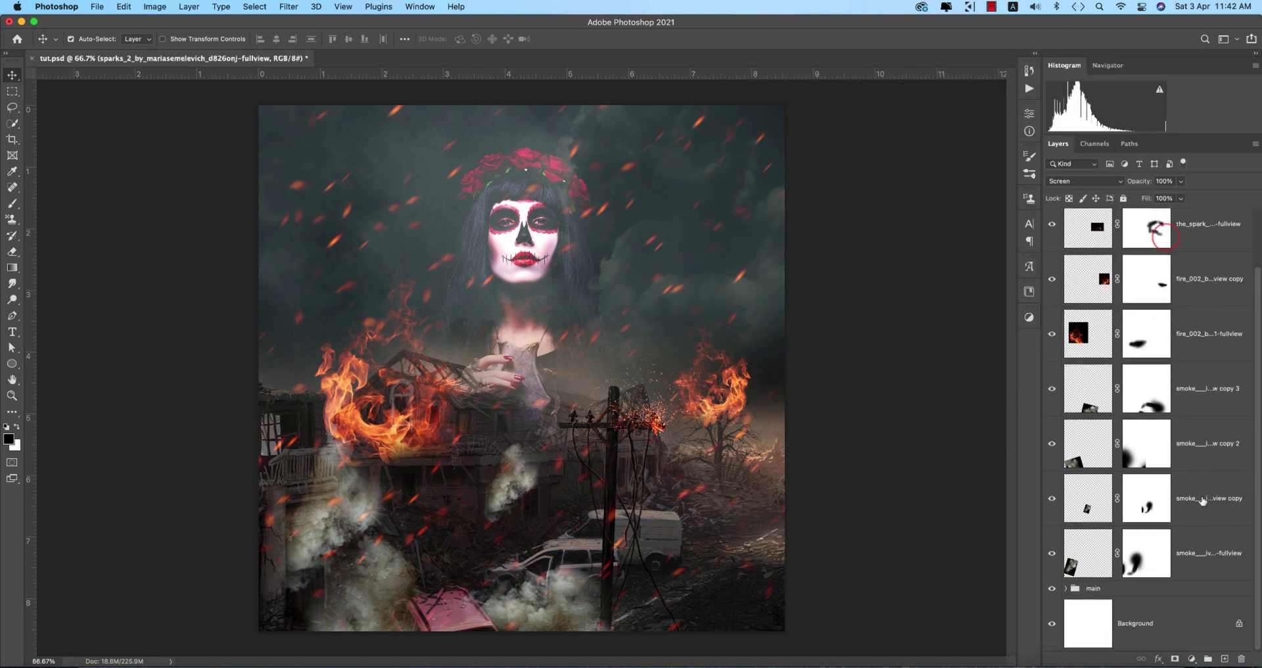
{"action": "left_click", "coordinate": [1207, 552], "text": "shift"}
{"action": "key", "text": "cmd+g"}
{"action": "double_click", "coordinate": [1095, 216]}
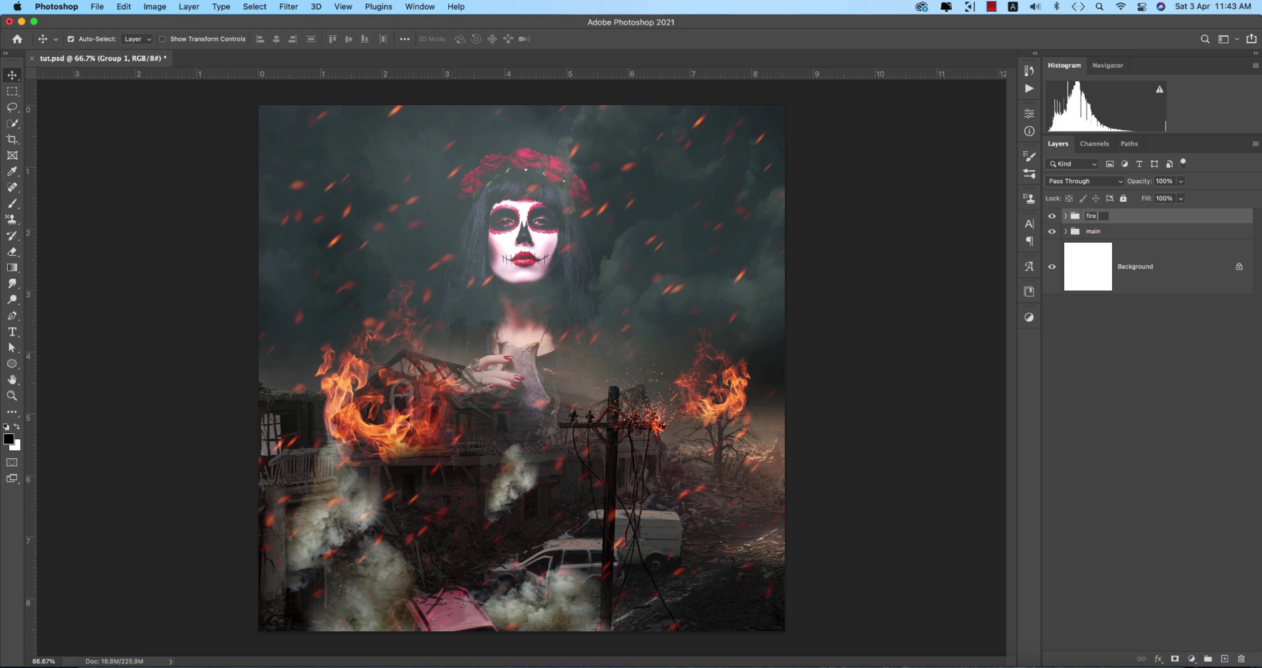
{"action": "type", "text": "fire & smoke"}
{"action": "key", "text": "Return"}
{"action": "key", "text": "super+s"}
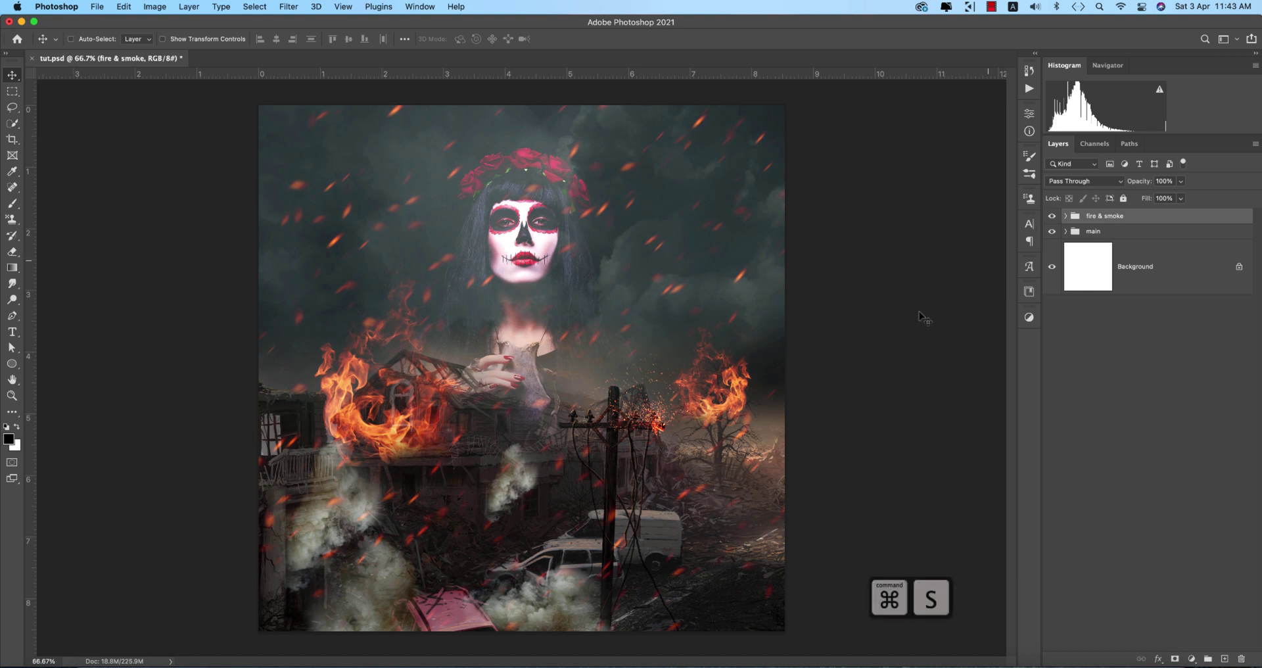
- Lower the Fill of the sparks_2 layer inside the fire & smoke group to 58%, collapse the group and save
{"action": "left_click", "coordinate": [1066, 216]}
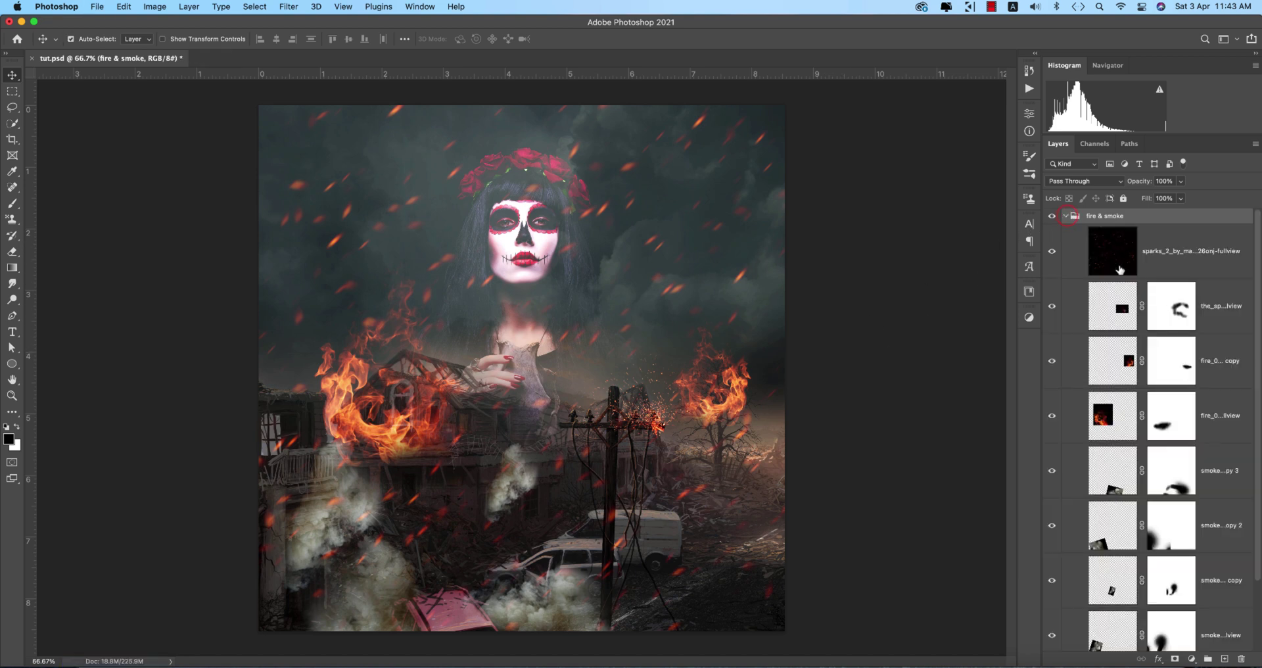
{"action": "left_click", "coordinate": [1183, 248]}
{"action": "left_click_drag", "start_coordinate": [1180, 199], "coordinate": [1156, 215]}
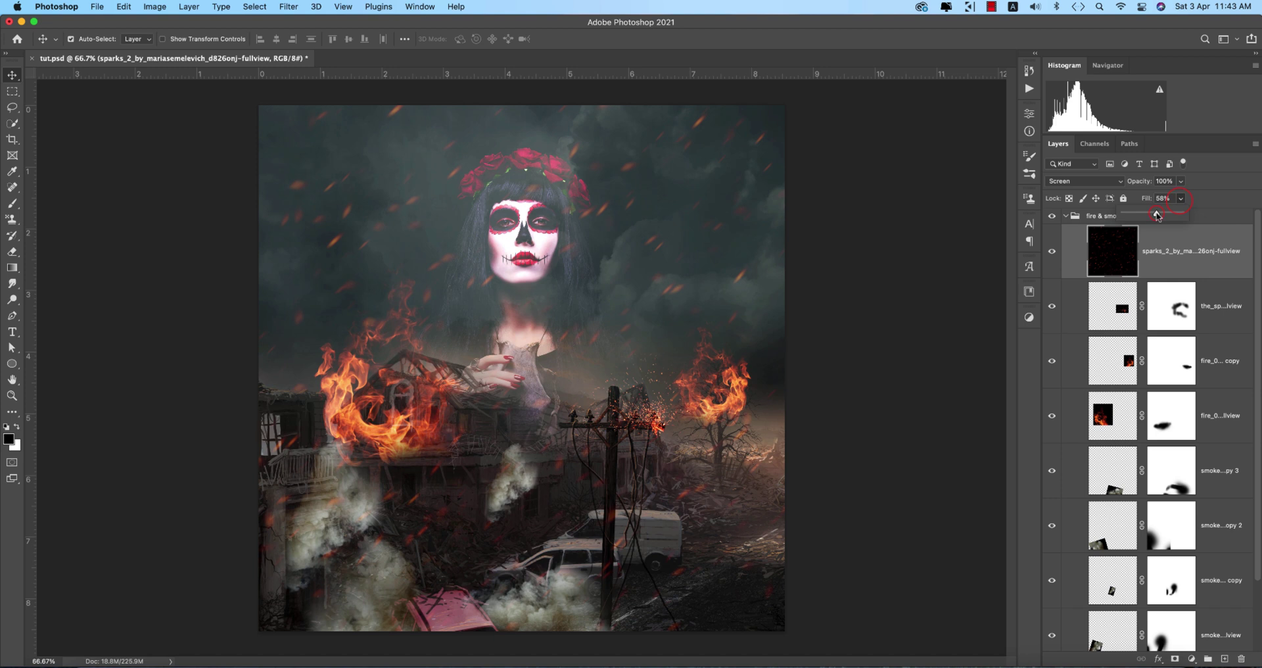
{"action": "left_click", "coordinate": [962, 288]}
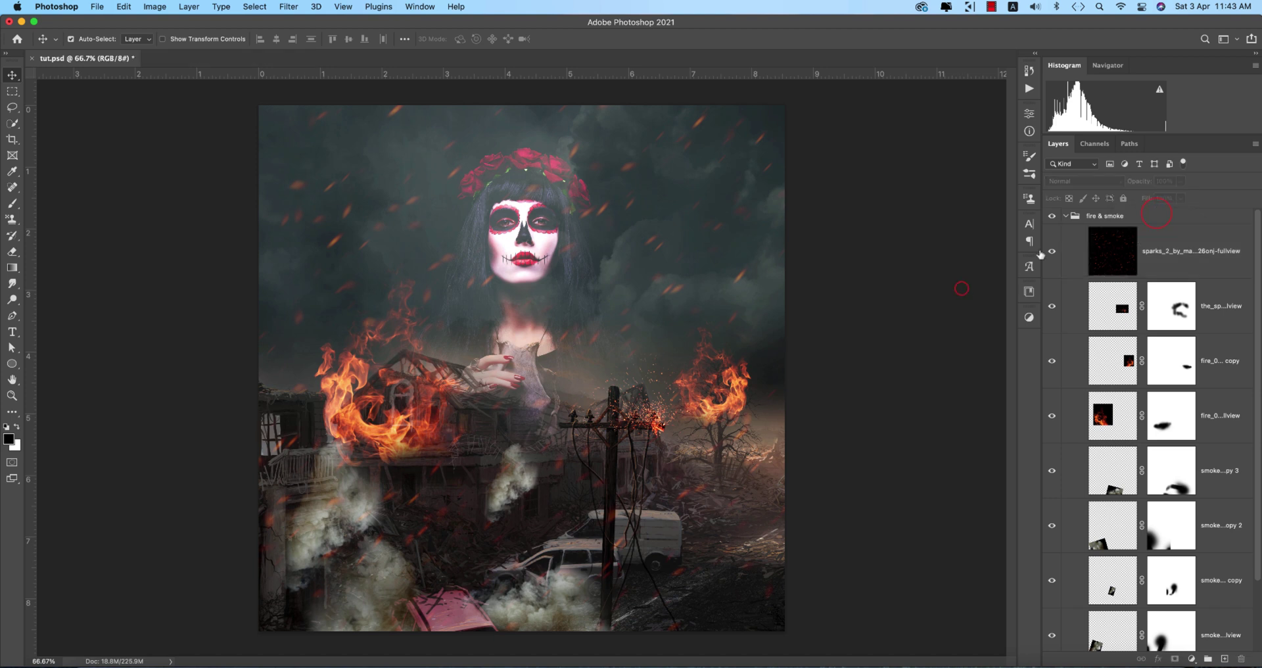
{"action": "left_click", "coordinate": [1066, 216]}
{"action": "left_click", "coordinate": [931, 311]}
{"action": "key", "text": "cmd+s"}
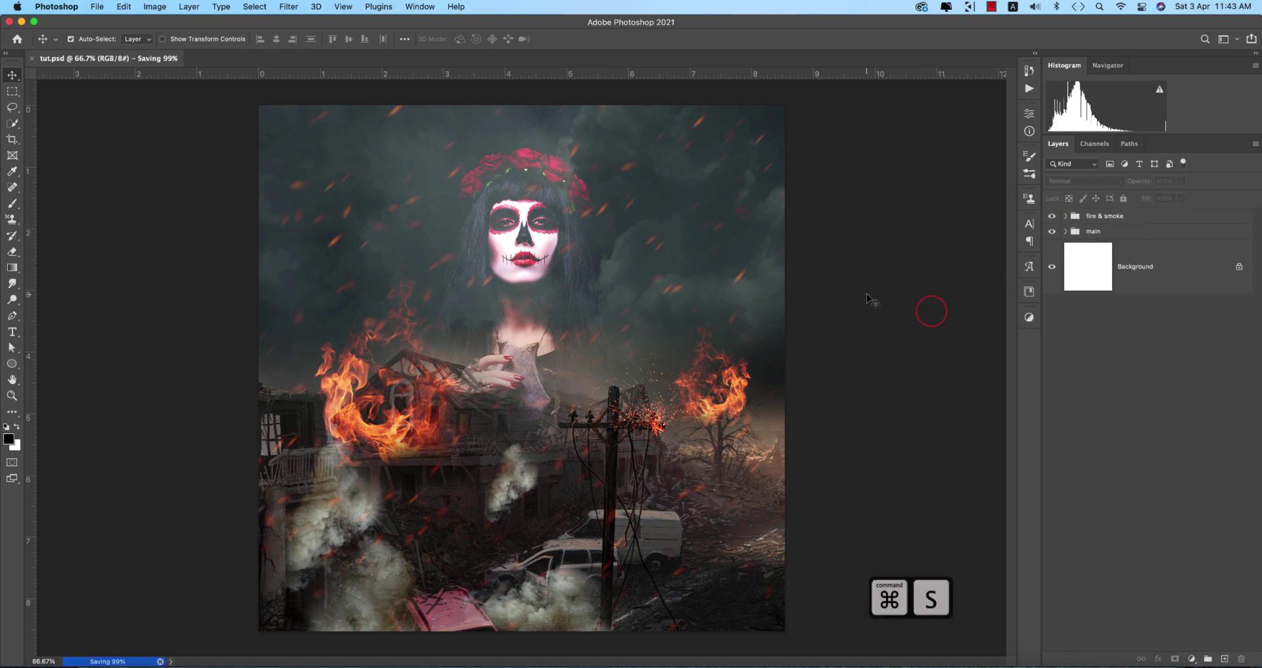
- Combine the fire & smoke and main groups into one group named "all"
{"action": "left_click", "coordinate": [866, 293]}
{"action": "left_click", "coordinate": [1145, 217]}
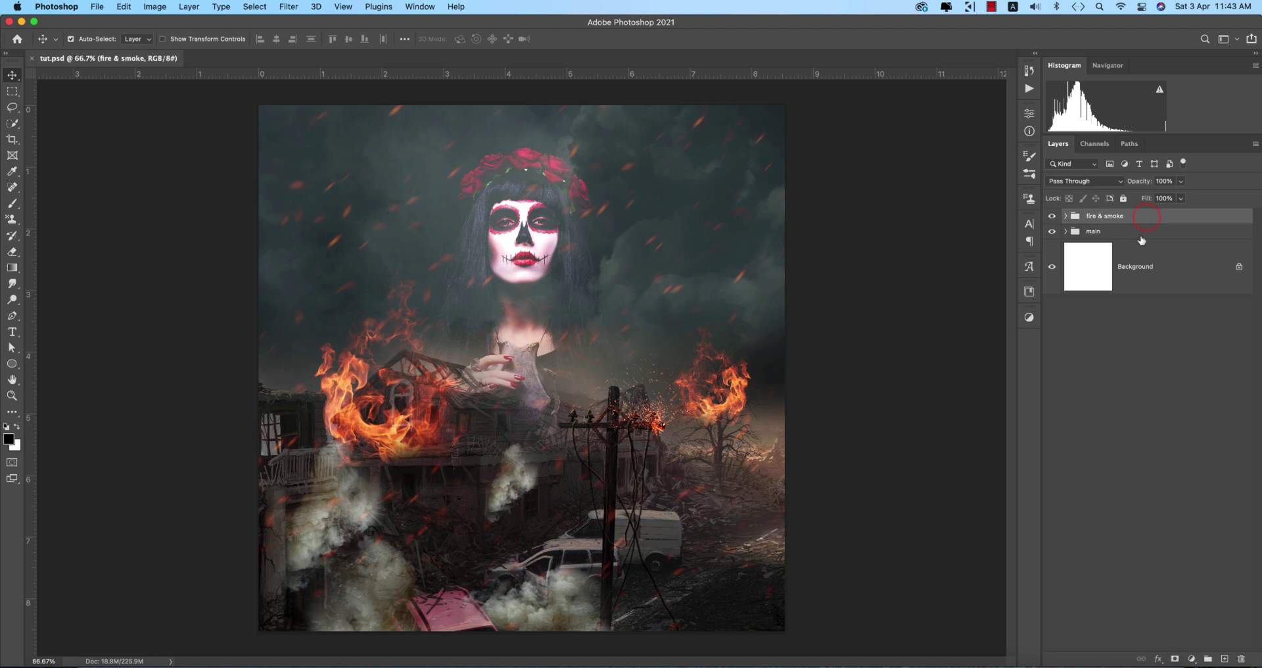
{"action": "left_click", "coordinate": [1140, 236], "text": "shift"}
{"action": "key", "text": "super+g"}
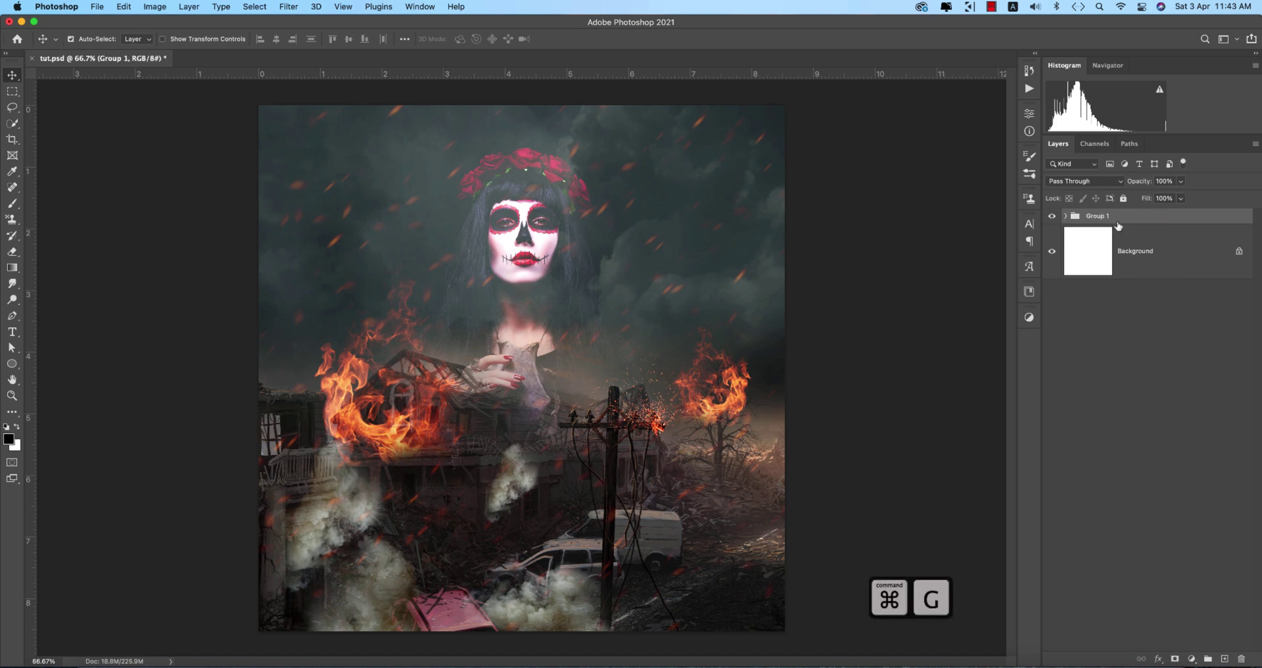
{"action": "double_click", "coordinate": [1106, 217]}
{"action": "type", "text": "all"}
{"action": "key", "text": "Return"}
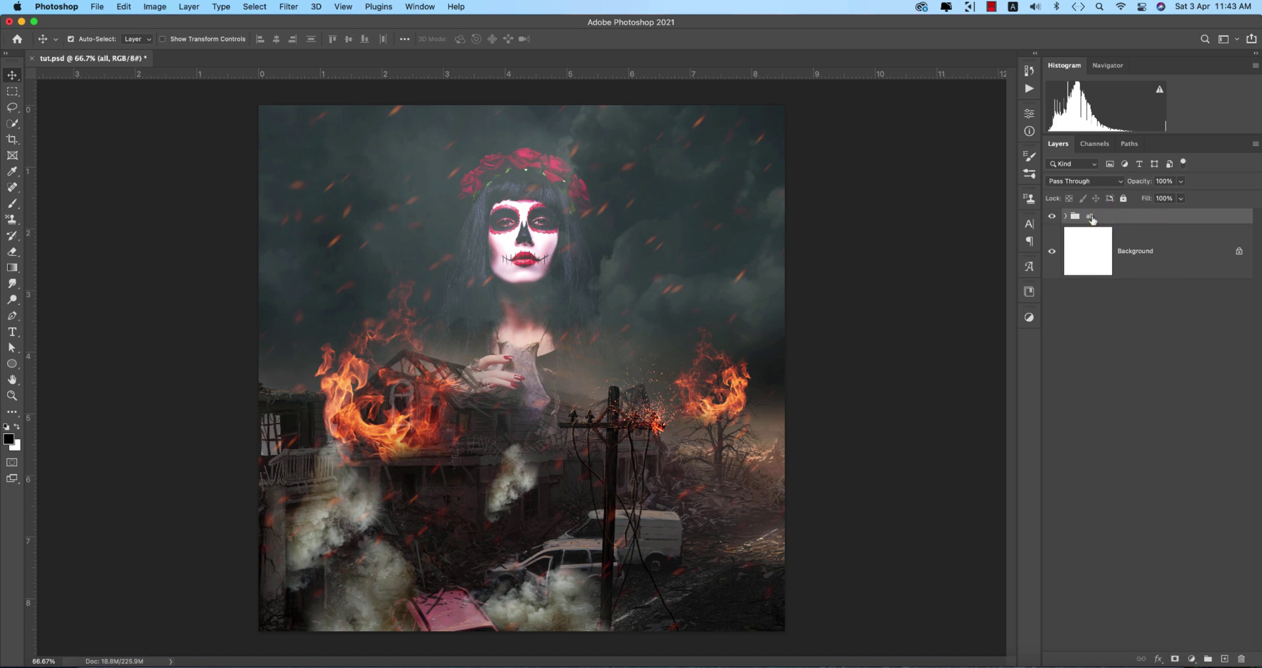
- Convert the "all" group to a smart object and open it in the Color Efex Pro 4 filter
{"action": "right_click", "coordinate": [1094, 219]}
{"action": "left_click", "coordinate": [1110, 251]}
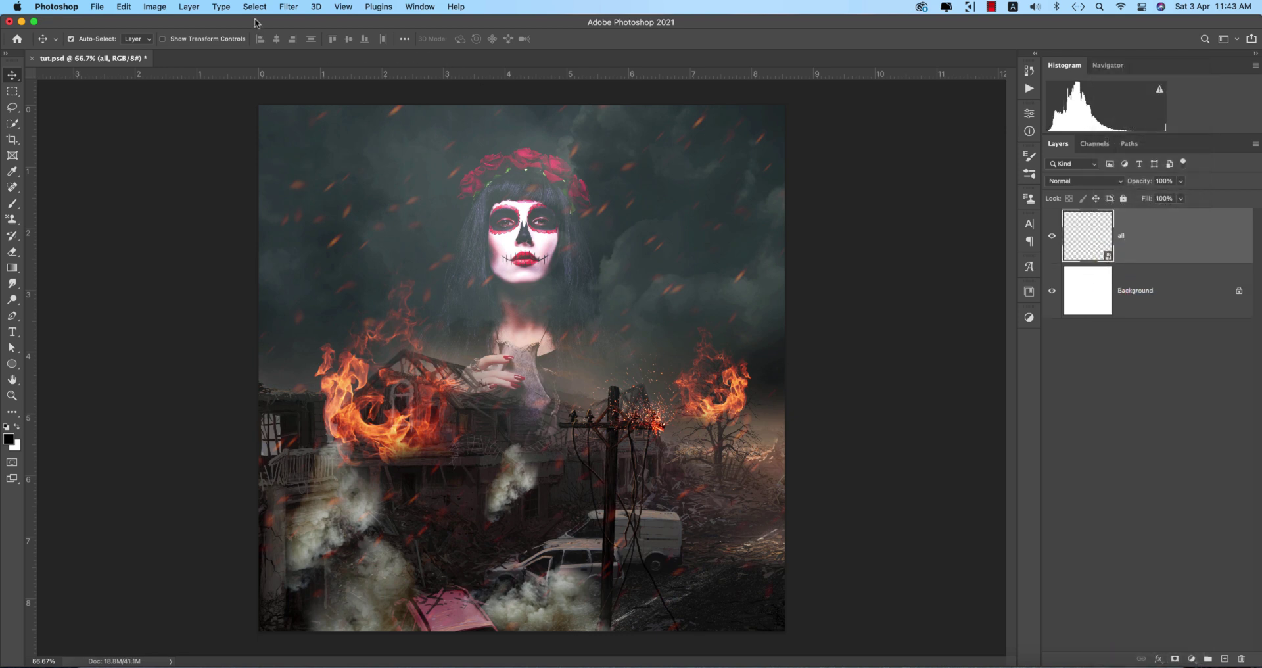
{"action": "left_click", "coordinate": [288, 7]}
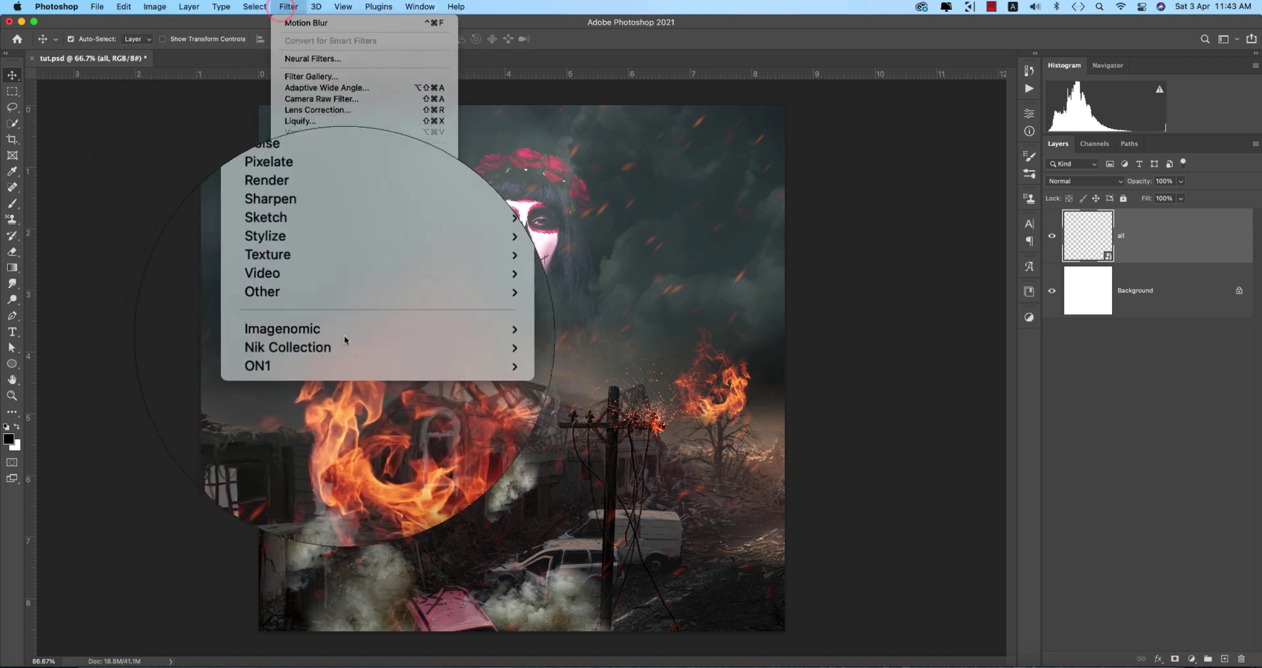
{"action": "mouse_move", "coordinate": [380, 342]}
{"action": "left_click", "coordinate": [469, 350]}
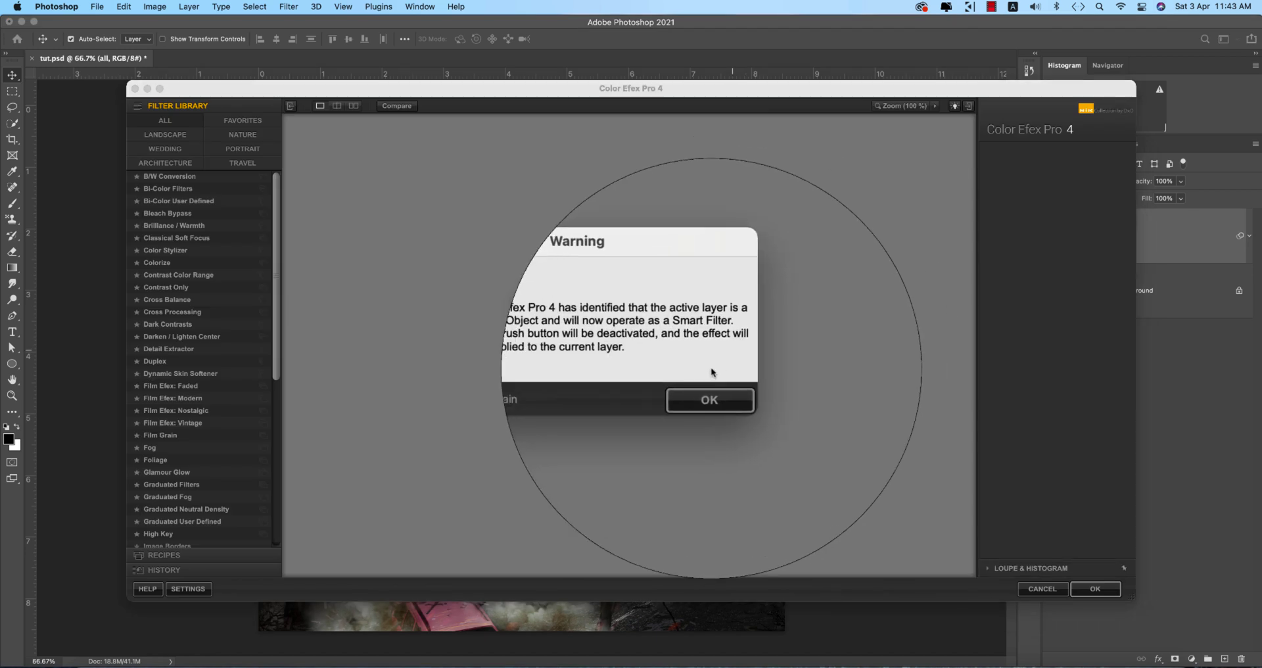
{"action": "left_click", "coordinate": [710, 386]}
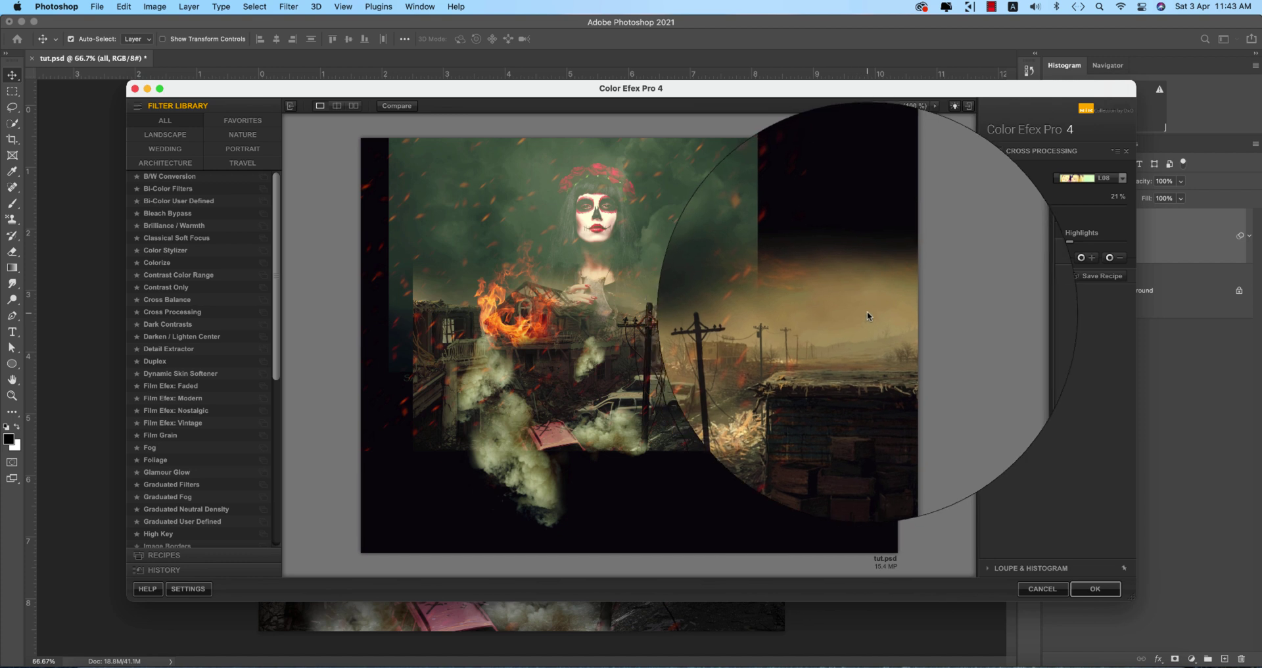
- Apply Cross Processing to the "all" smart object using method G05 at 31% strength
{"action": "left_click", "coordinate": [1085, 178]}
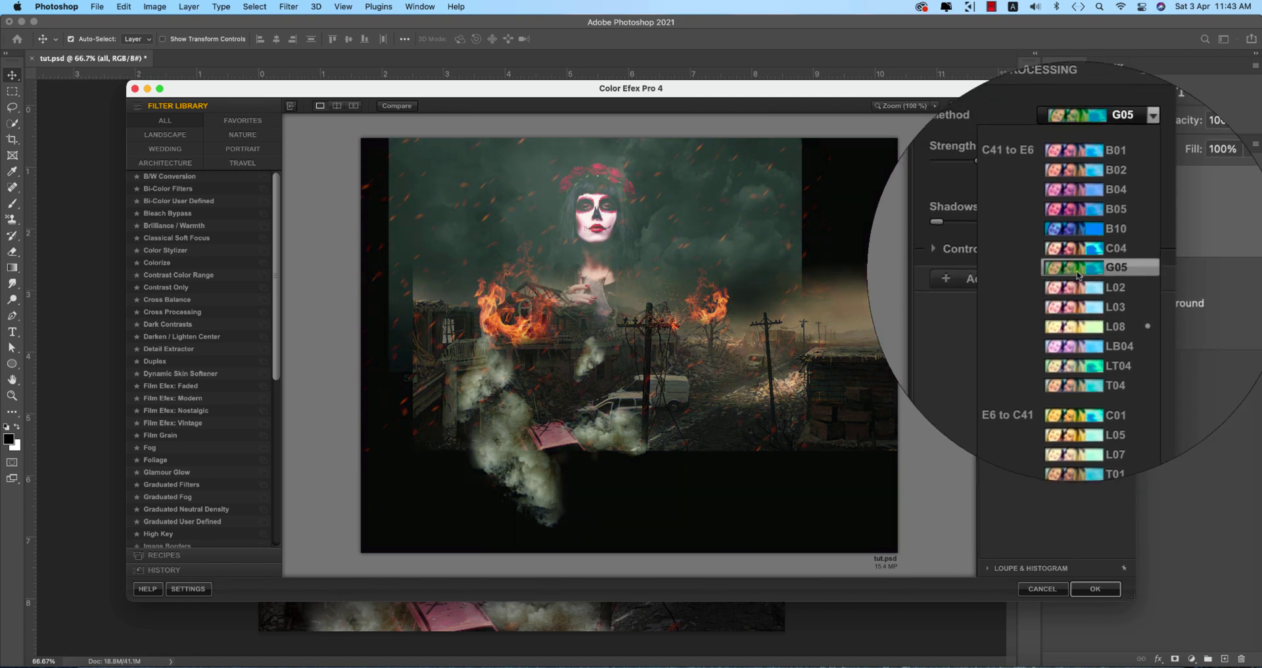
{"action": "left_click", "coordinate": [1078, 275]}
{"action": "left_click_drag", "start_coordinate": [1020, 205], "coordinate": [1032, 205]}
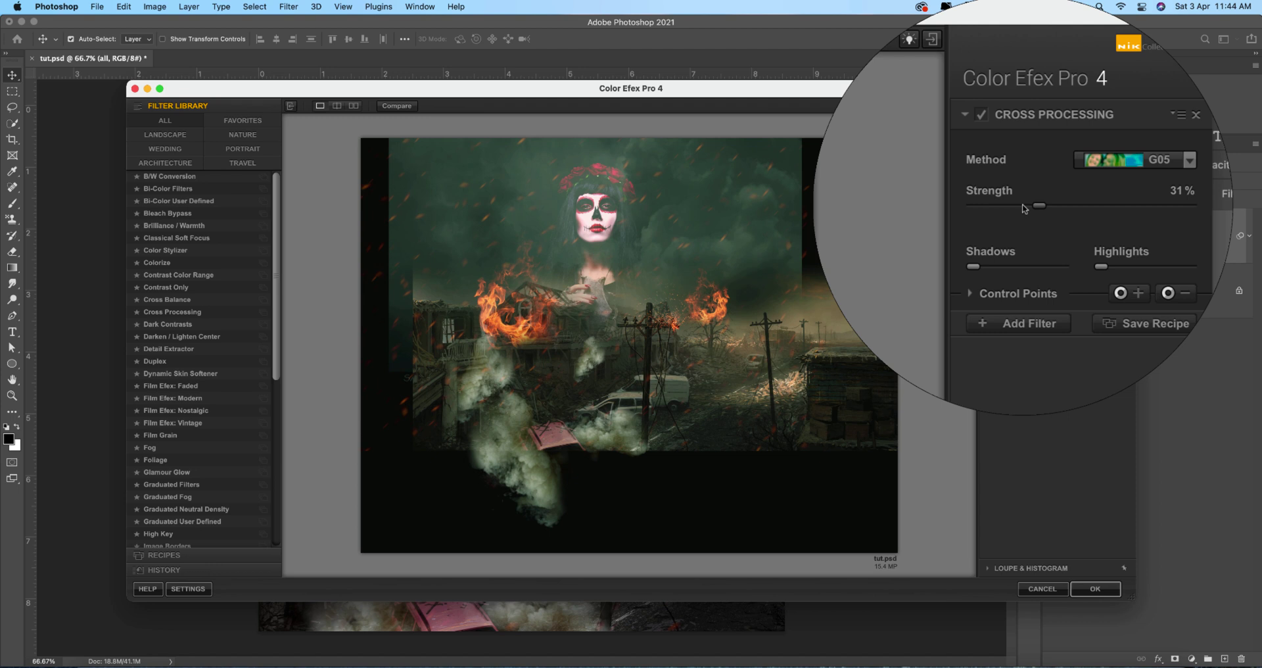
{"action": "left_click", "coordinate": [1095, 588]}
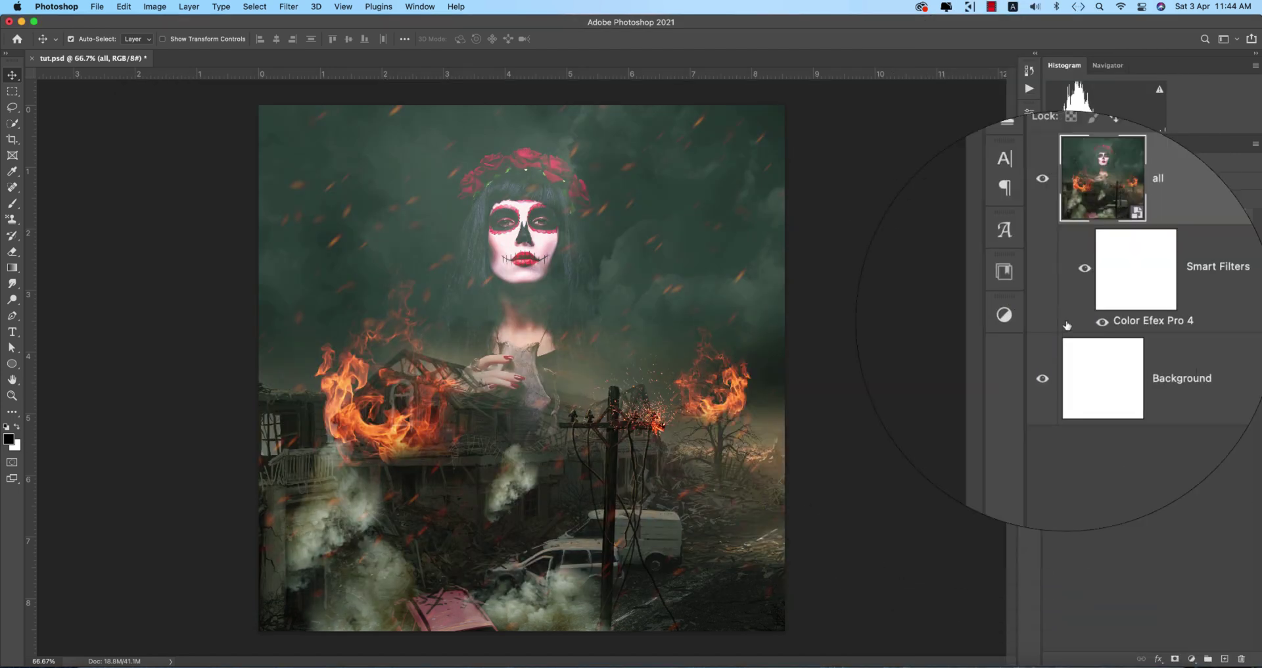
- Open the "all" smart object in the Camera Raw Filter and set Dehaze to +48
{"action": "key", "text": "super+shift+a"}
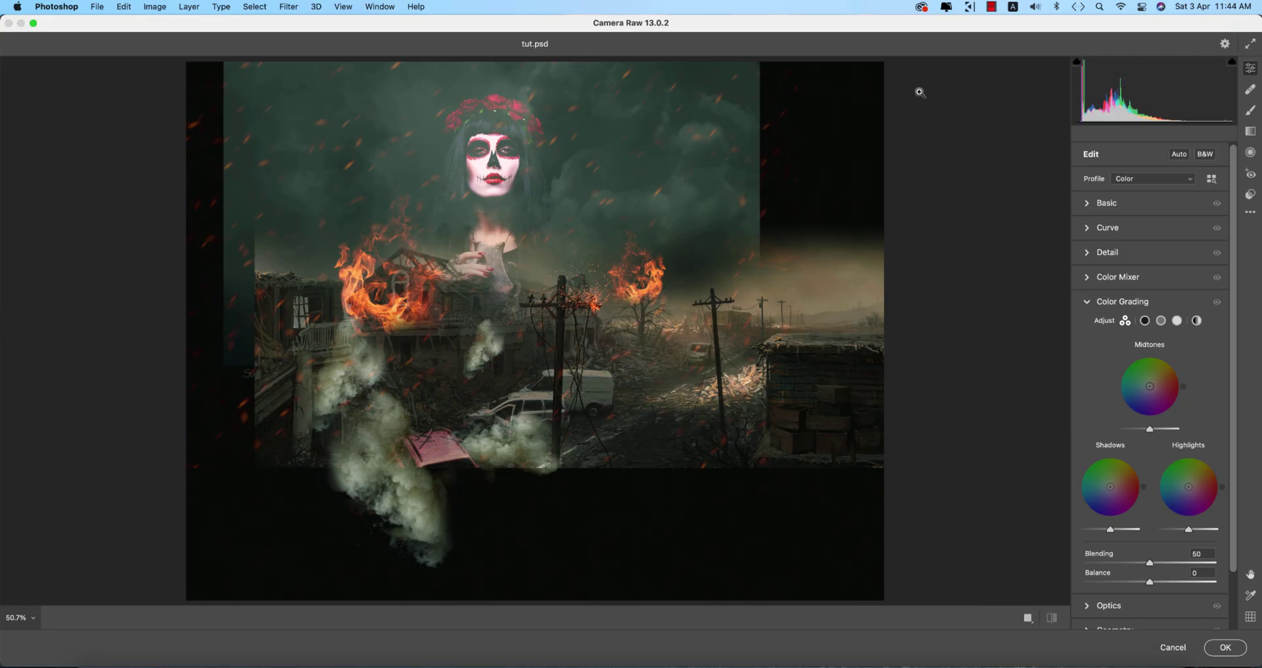
{"action": "left_click", "coordinate": [1085, 301]}
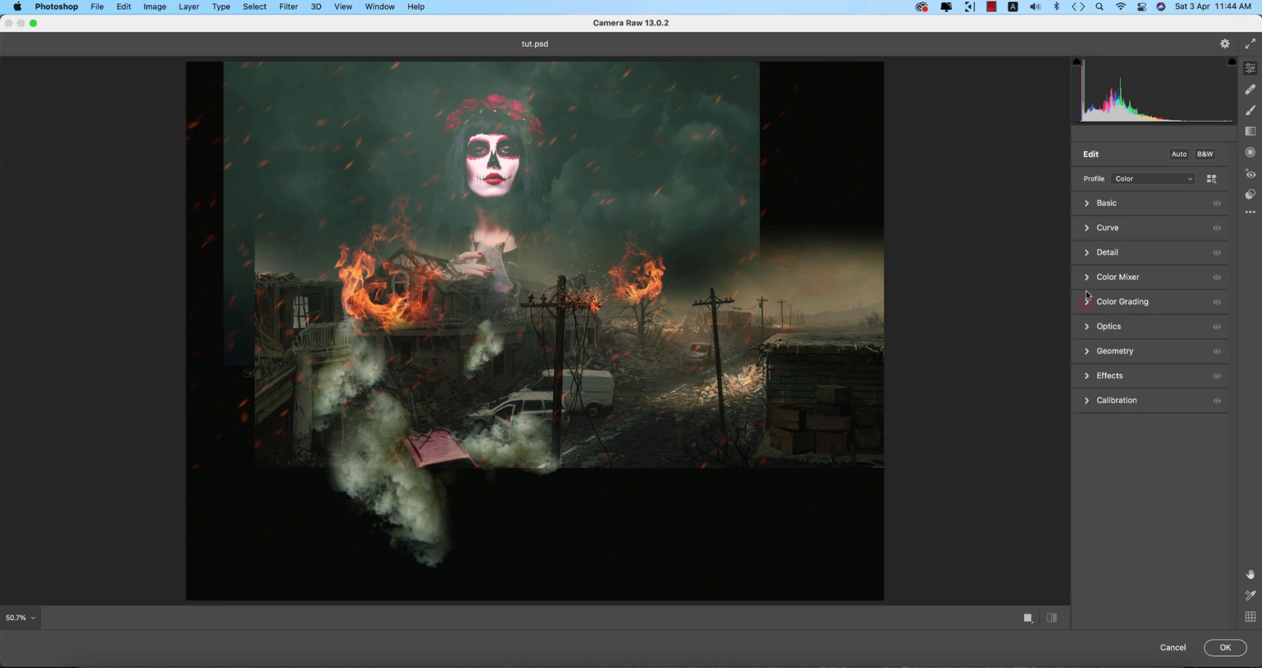
{"action": "left_click", "coordinate": [1088, 204]}
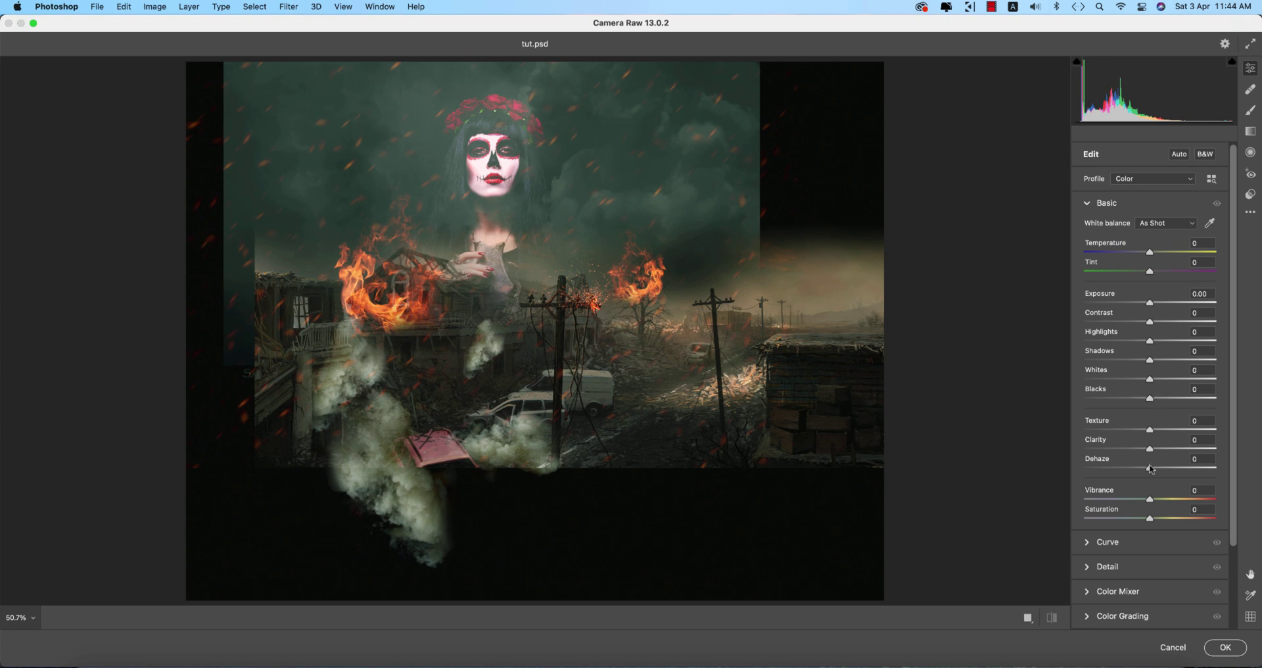
{"action": "left_click_drag", "start_coordinate": [1161, 467], "coordinate": [1181, 469]}
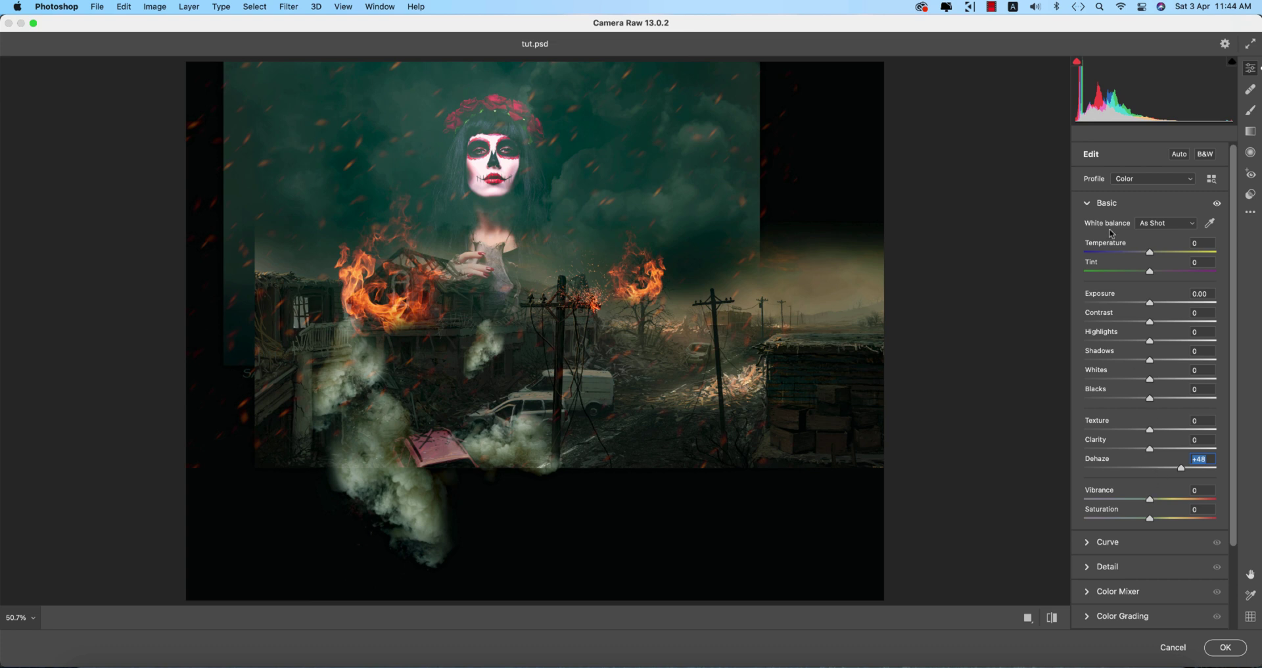
{"action": "left_click", "coordinate": [1086, 205]}
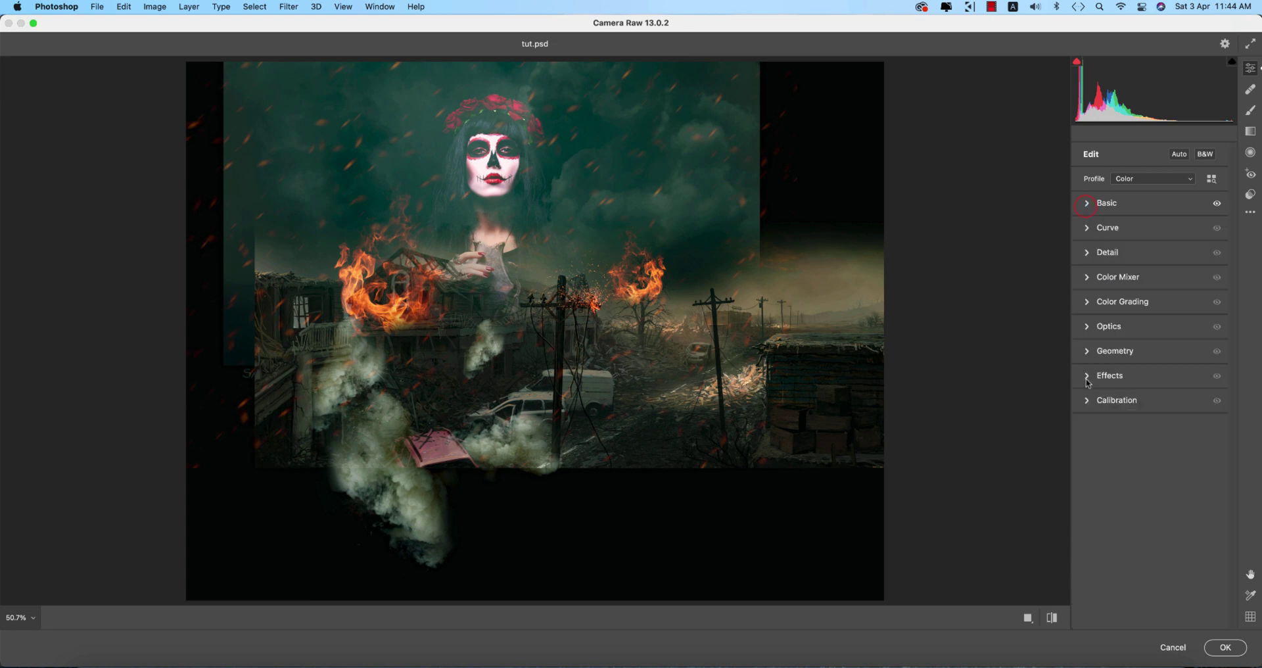
- Shift the Aquas hue in the Color Mixer and apply the Camera Raw Filter
{"action": "left_click", "coordinate": [1088, 279]}
{"action": "left_click", "coordinate": [1091, 315]}
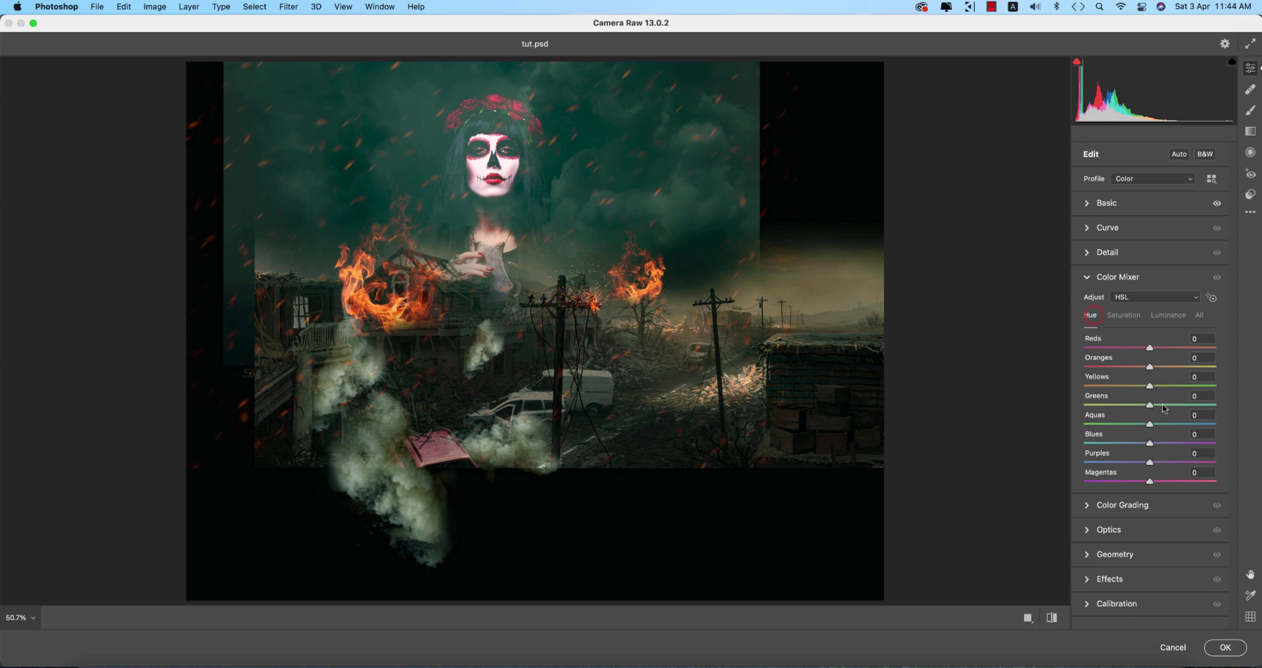
{"action": "mouse_move", "coordinate": [1150, 424]}
{"action": "left_mouse_down"}
{"action": "mouse_move", "coordinate": [1112, 424]}
{"action": "mouse_move", "coordinate": [1169, 428]}
{"action": "left_mouse_up"}
{"action": "left_click", "coordinate": [1217, 648]}
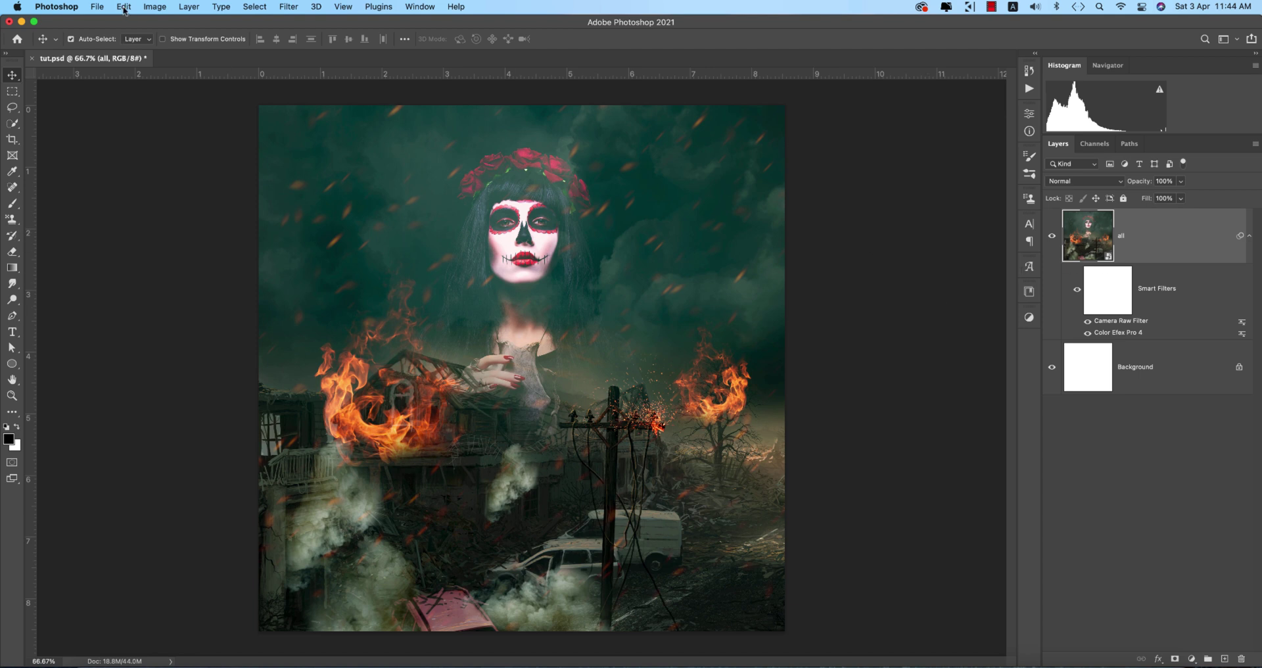
- Place JP-MoviePoster.jpg into the document at its default size and position
{"action": "left_click", "coordinate": [97, 6]}
{"action": "left_click", "coordinate": [130, 234]}
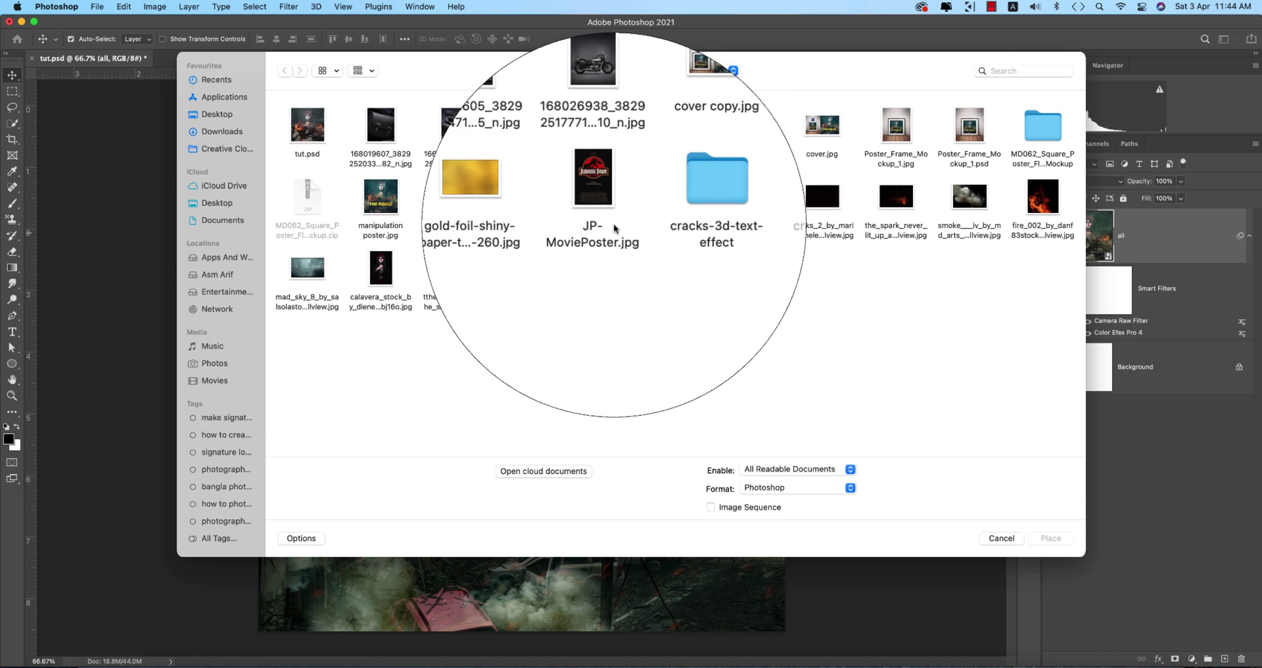
{"action": "double_click", "coordinate": [611, 223]}
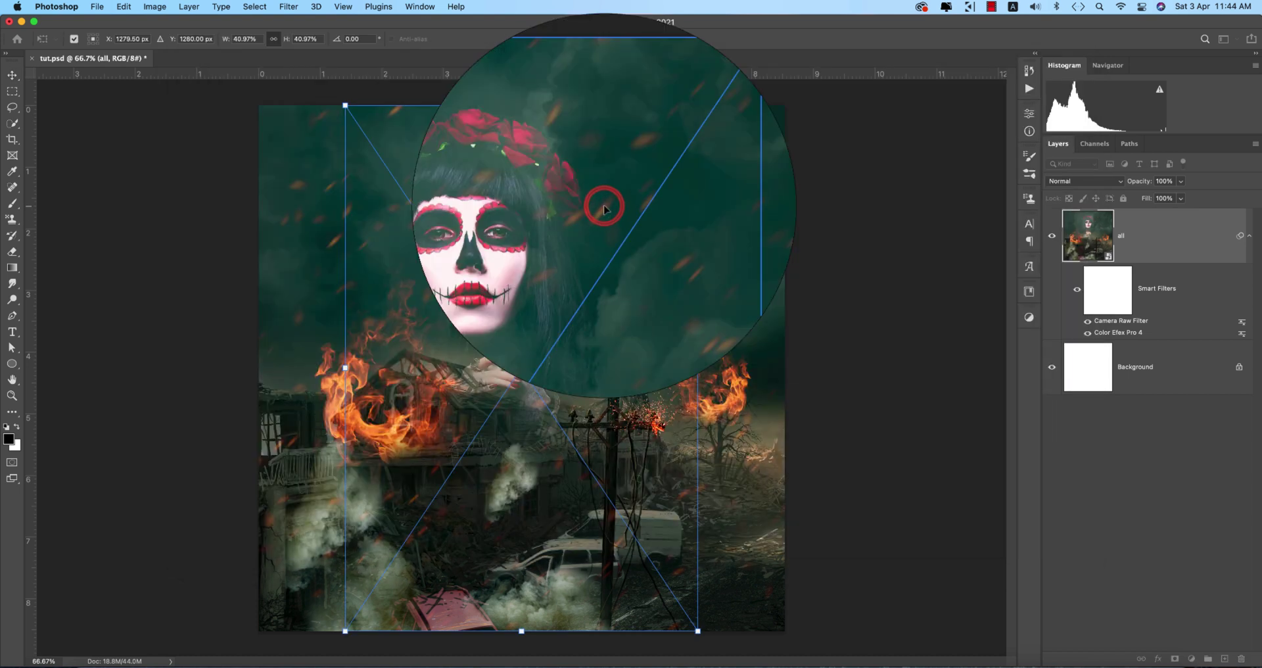
{"action": "key", "text": "Return"}
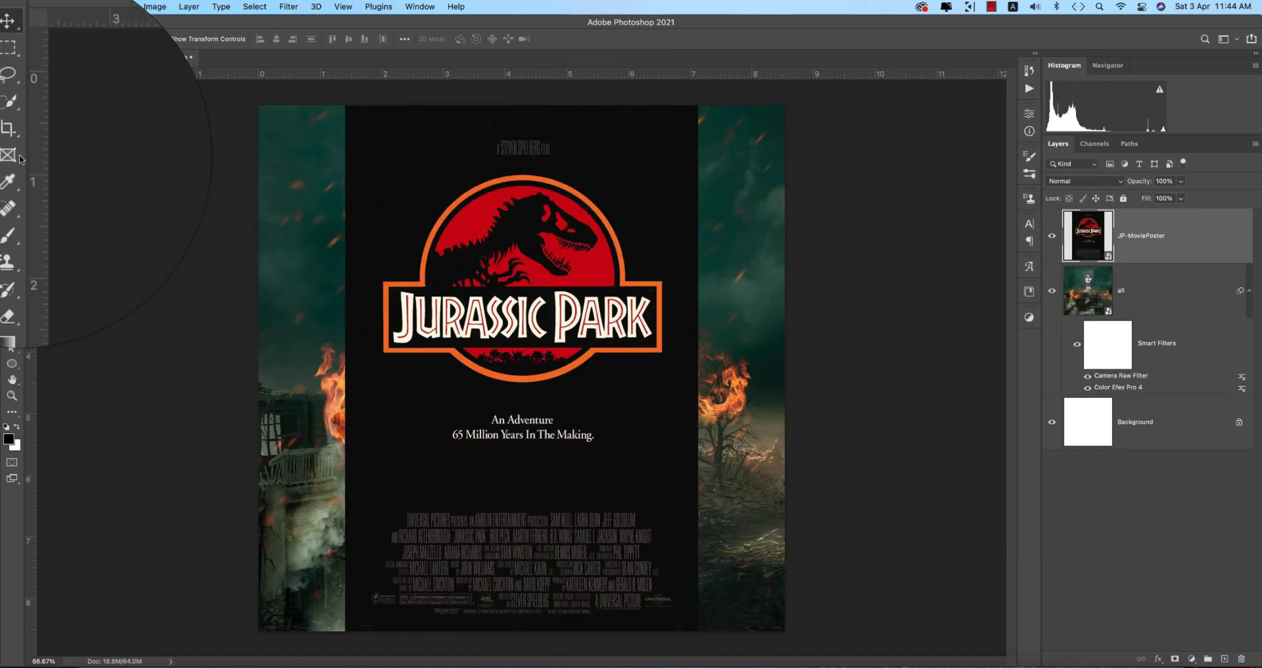
- Copy the credits block from the lower part of the placed poster to a new layer and delete the JP-MoviePoster layer
{"action": "left_click", "coordinate": [12, 92]}
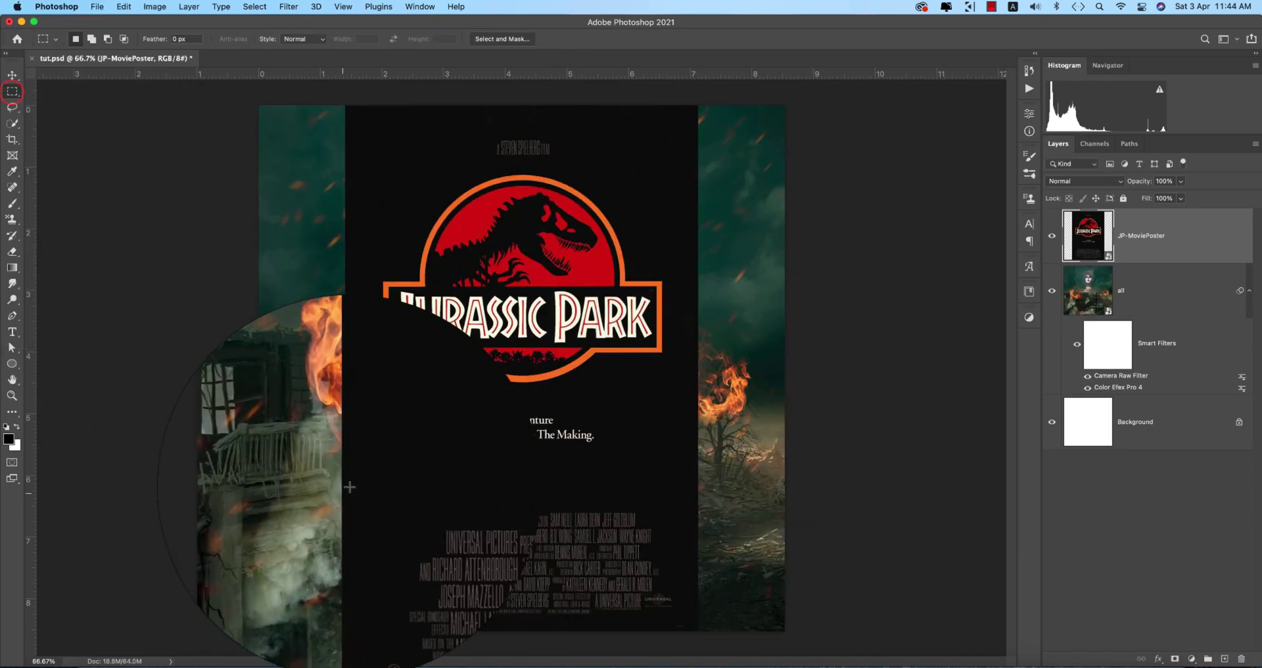
{"action": "left_click_drag", "start_coordinate": [348, 493], "coordinate": [694, 621]}
{"action": "key", "text": "super+j"}
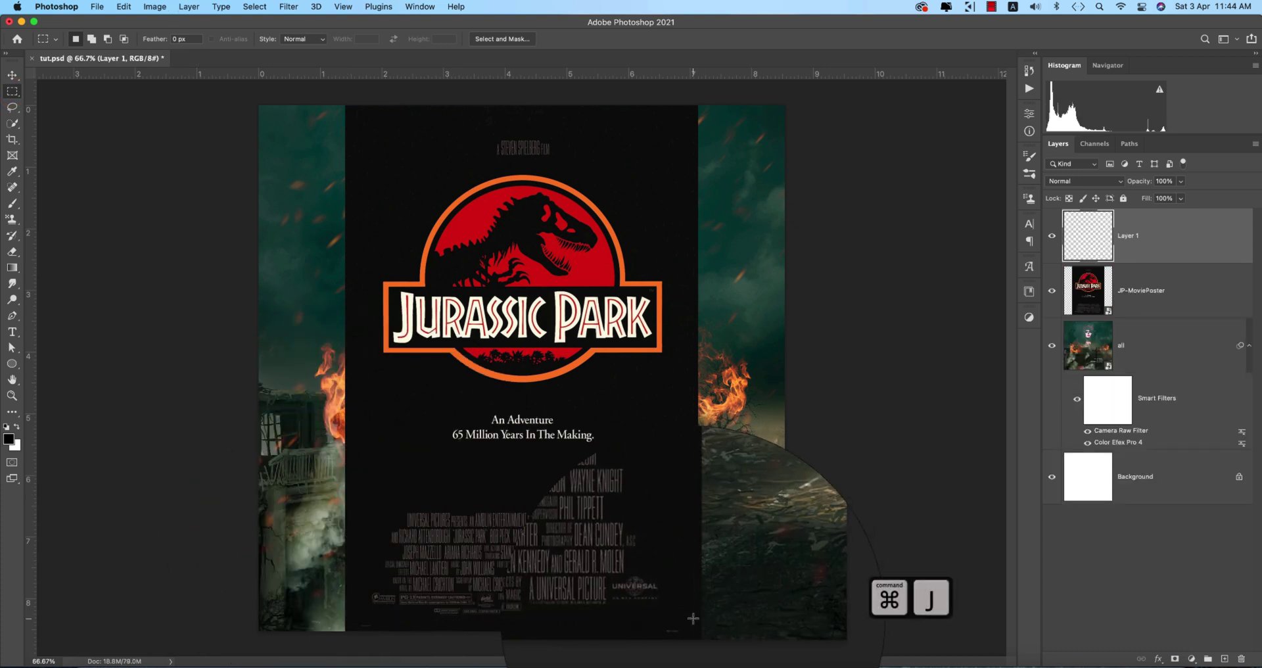
{"action": "left_click", "coordinate": [1148, 293]}
{"action": "key", "text": "Delete"}
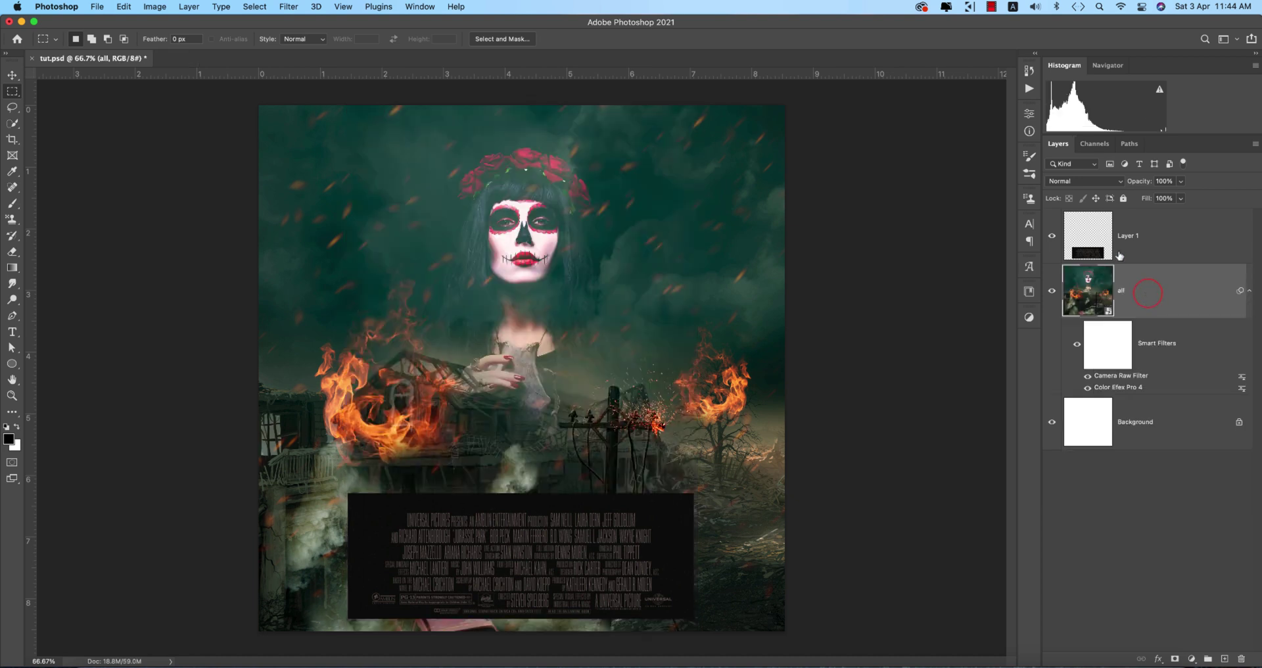
- Set the blend mode of the credits layer to Screen
{"action": "left_click", "coordinate": [1065, 240]}
{"action": "left_click", "coordinate": [1085, 181]}
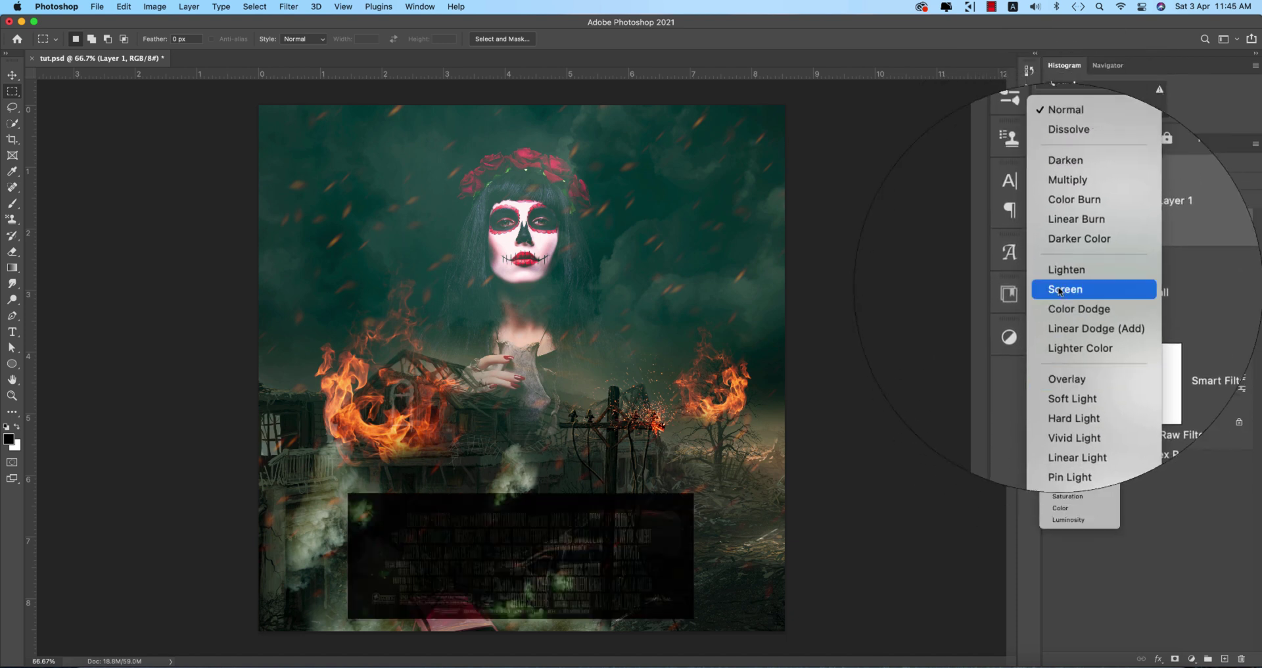
{"action": "left_click", "coordinate": [1056, 284]}
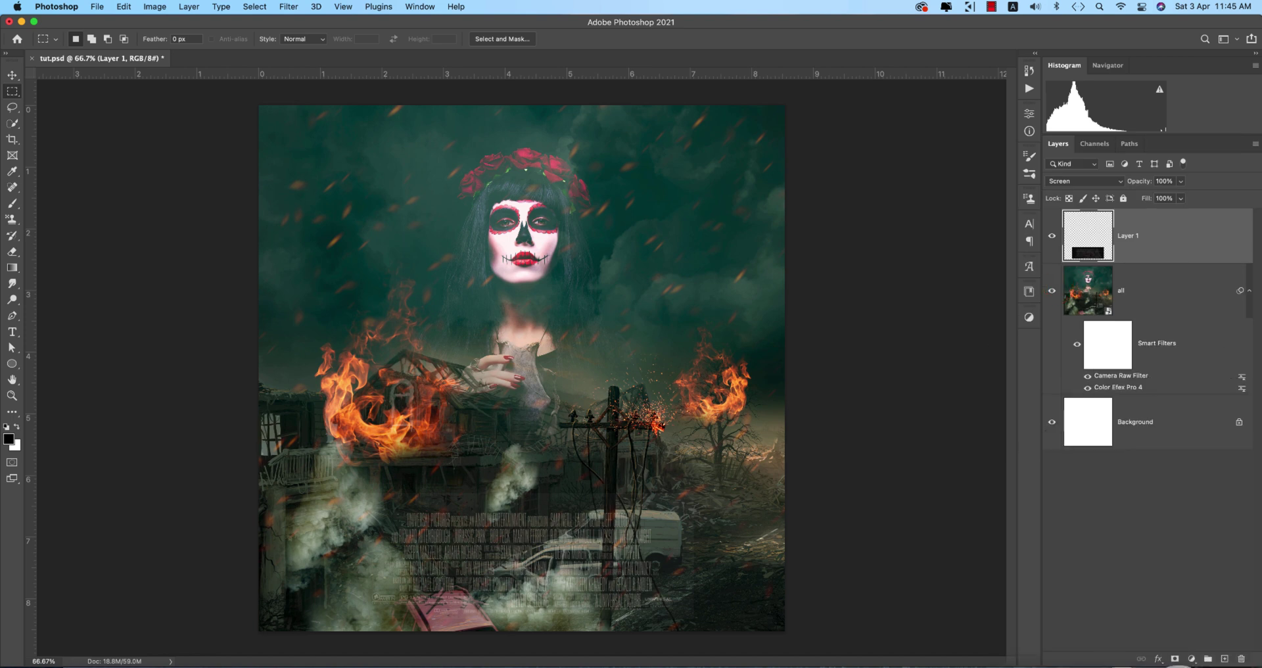
- Add a layer mask to the credits layer and paint out the visible edges of the credits block with a black brush
{"action": "left_click", "coordinate": [1175, 658]}
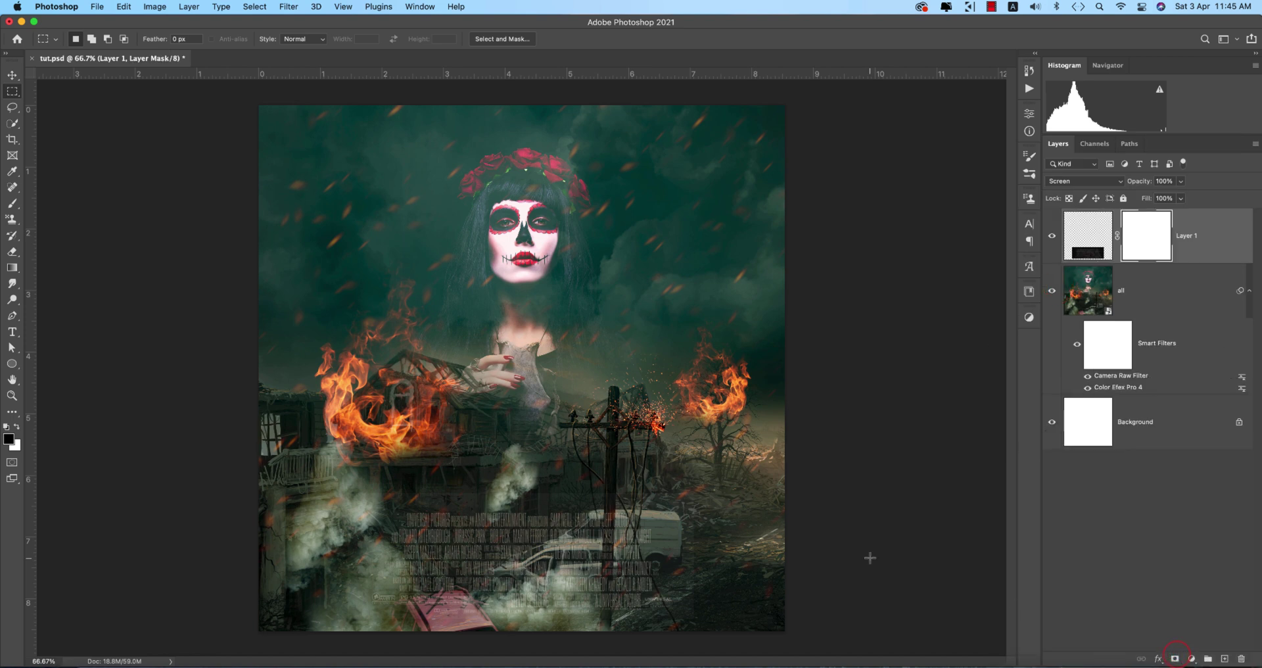
{"action": "key", "text": "b"}
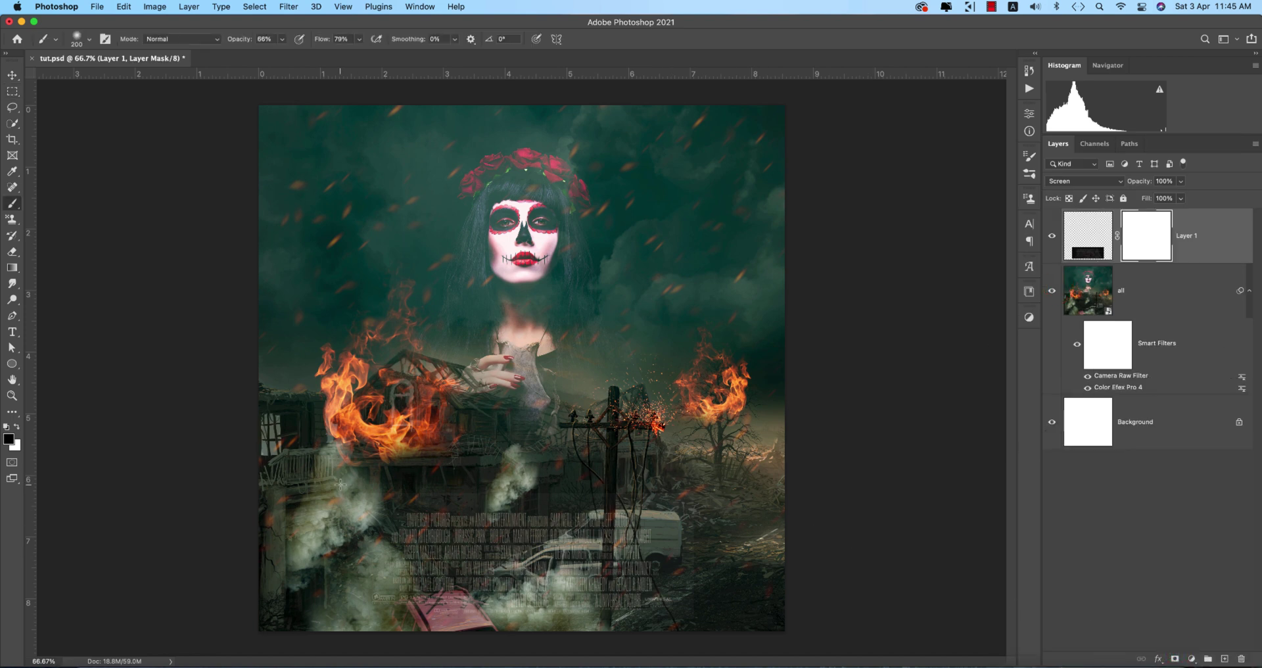
{"action": "left_click_drag", "start_coordinate": [591, 482], "coordinate": [625, 482]}
{"action": "mouse_move", "coordinate": [342, 487]}
{"action": "left_mouse_down"}
{"action": "mouse_move", "coordinate": [342, 523]}
{"action": "mouse_move", "coordinate": [348, 635]}
{"action": "left_mouse_up"}
{"action": "left_click", "coordinate": [12, 78]}
{"action": "left_click", "coordinate": [1084, 237]}
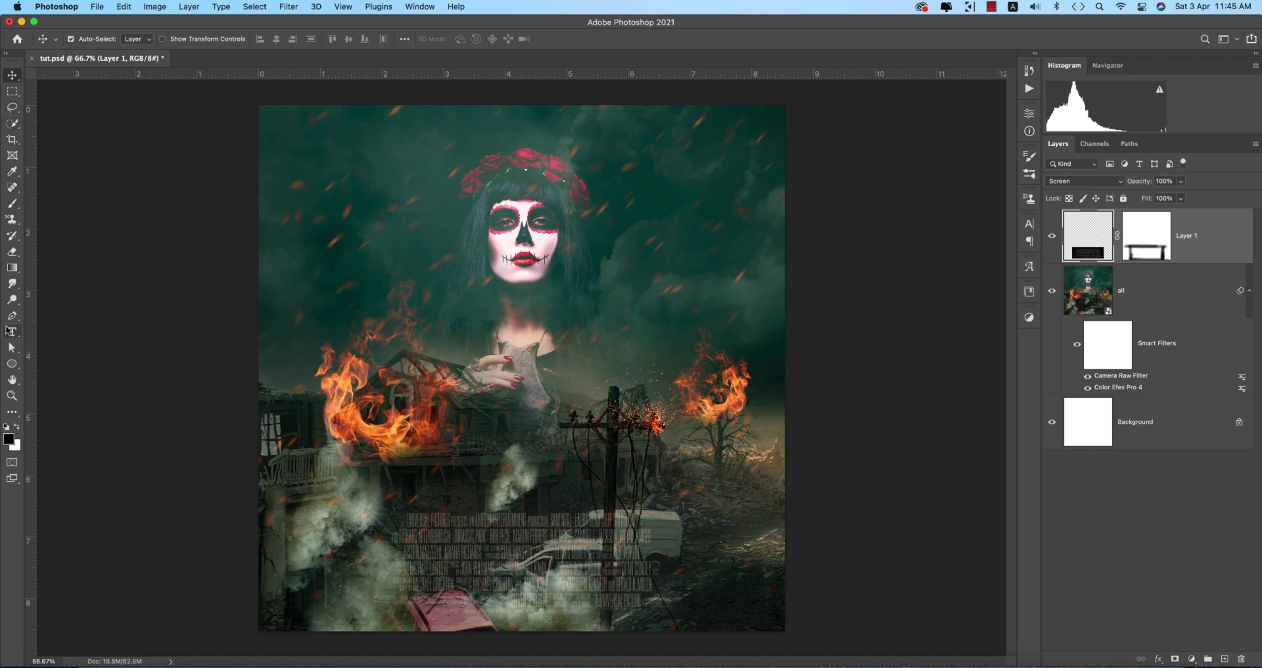
- Add the white title text "THE HOUSE" and position it centred just above the credits block
{"action": "left_click", "coordinate": [12, 330]}
{"action": "left_click", "coordinate": [462, 442]}
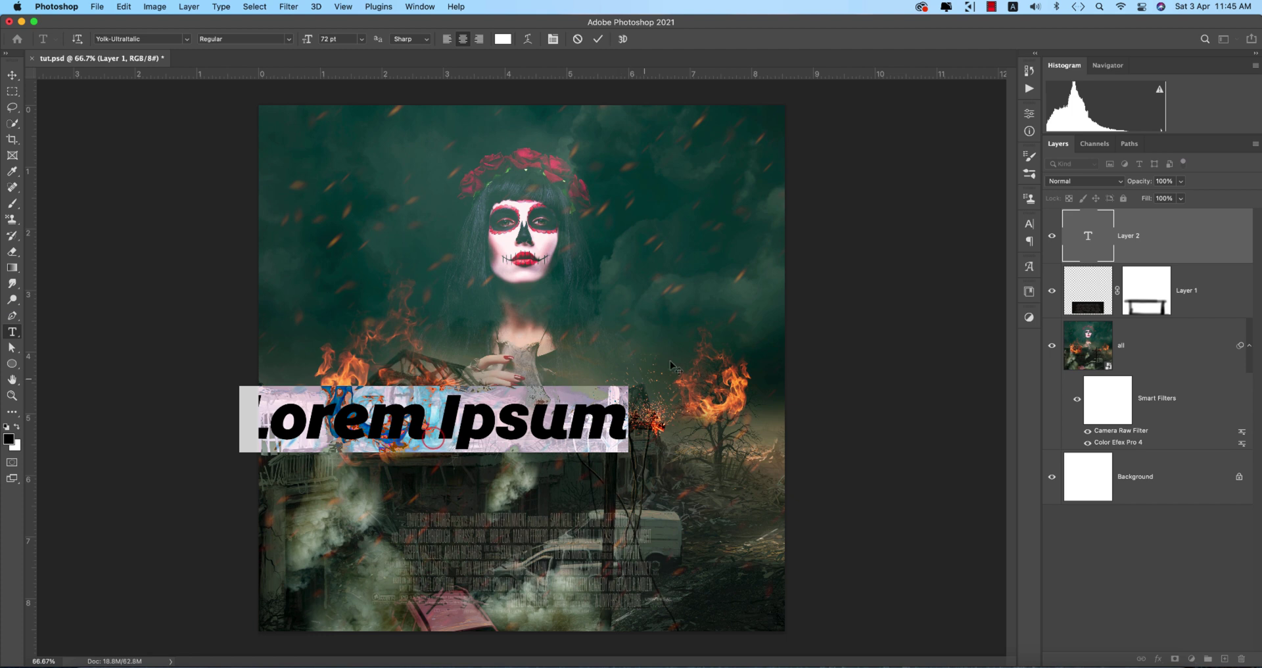
{"action": "type", "text": "THE"}
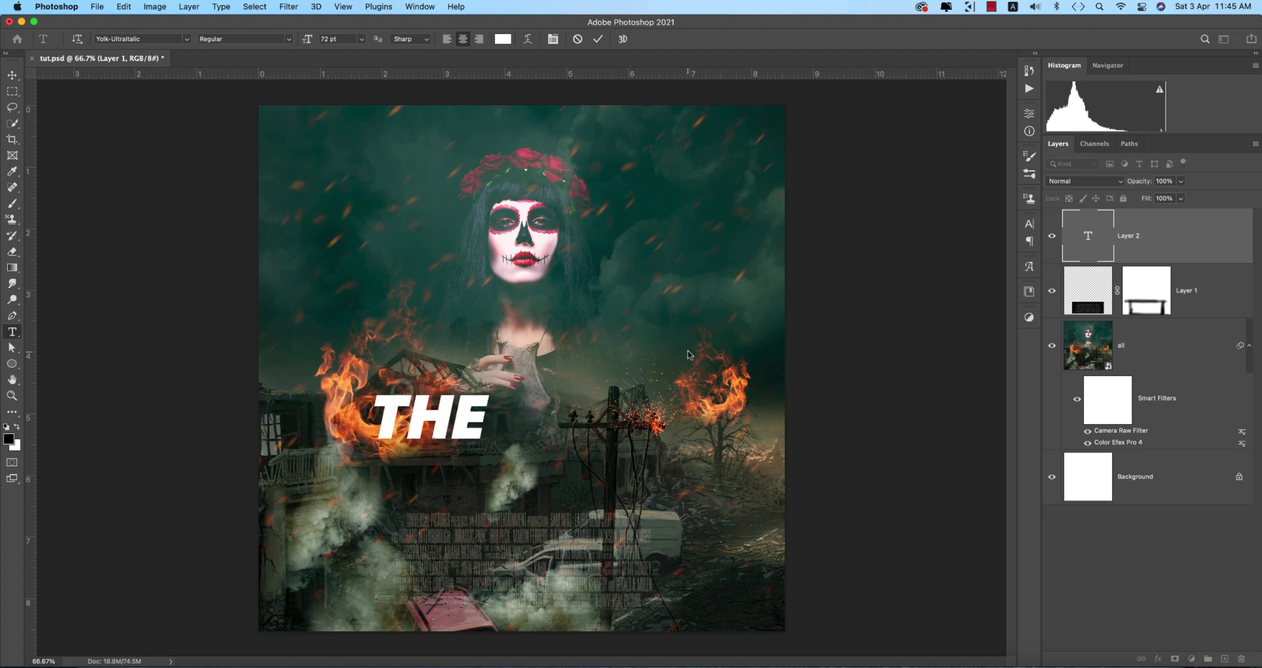
{"action": "type", "text": " HOUSE"}
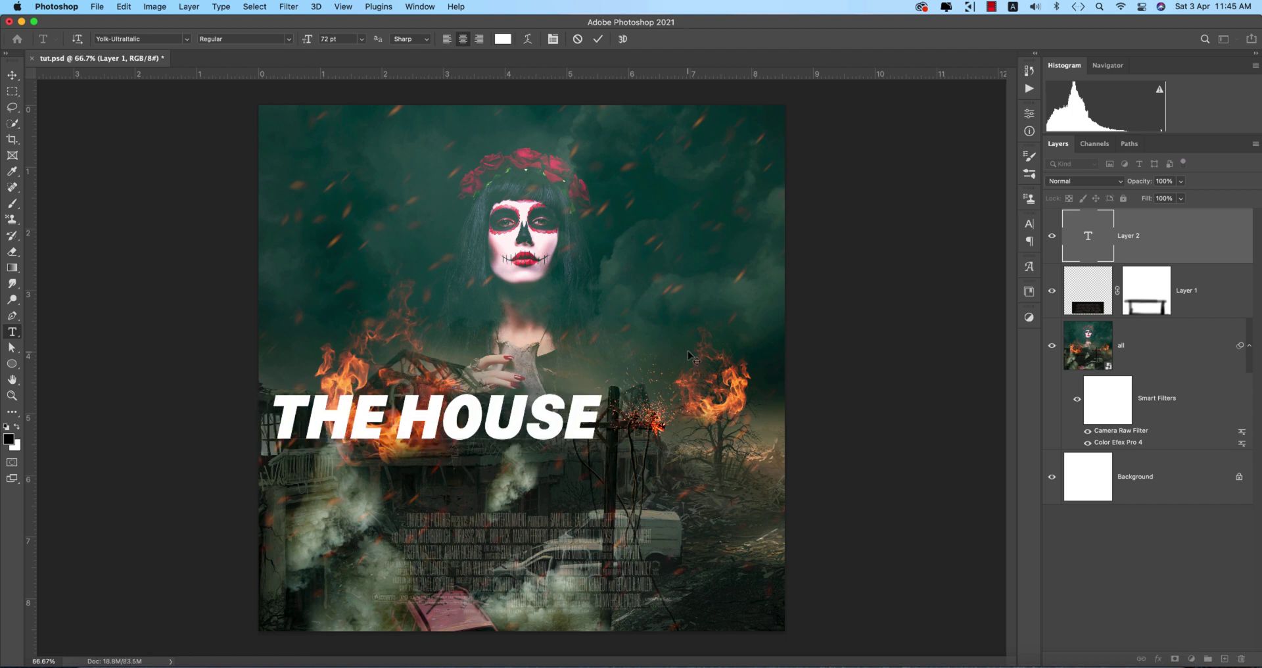
{"action": "left_click", "coordinate": [11, 76]}
{"action": "left_click_drag", "start_coordinate": [475, 407], "coordinate": [562, 462]}
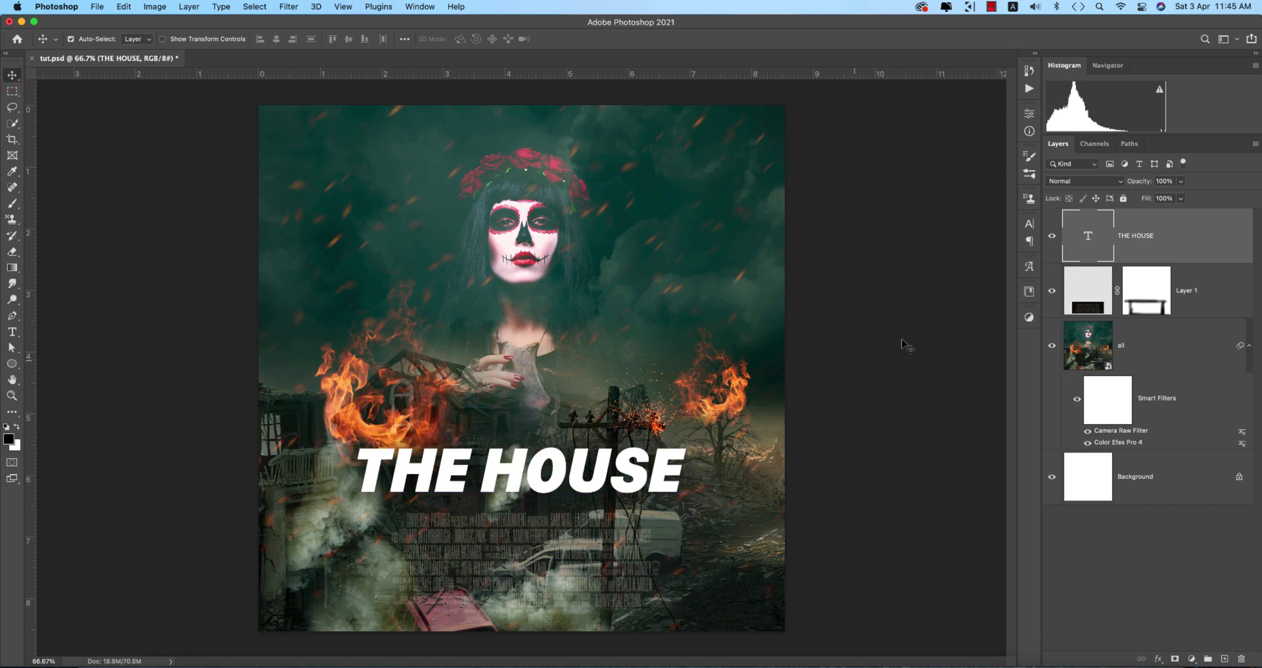
{"action": "left_click", "coordinate": [1029, 224]}
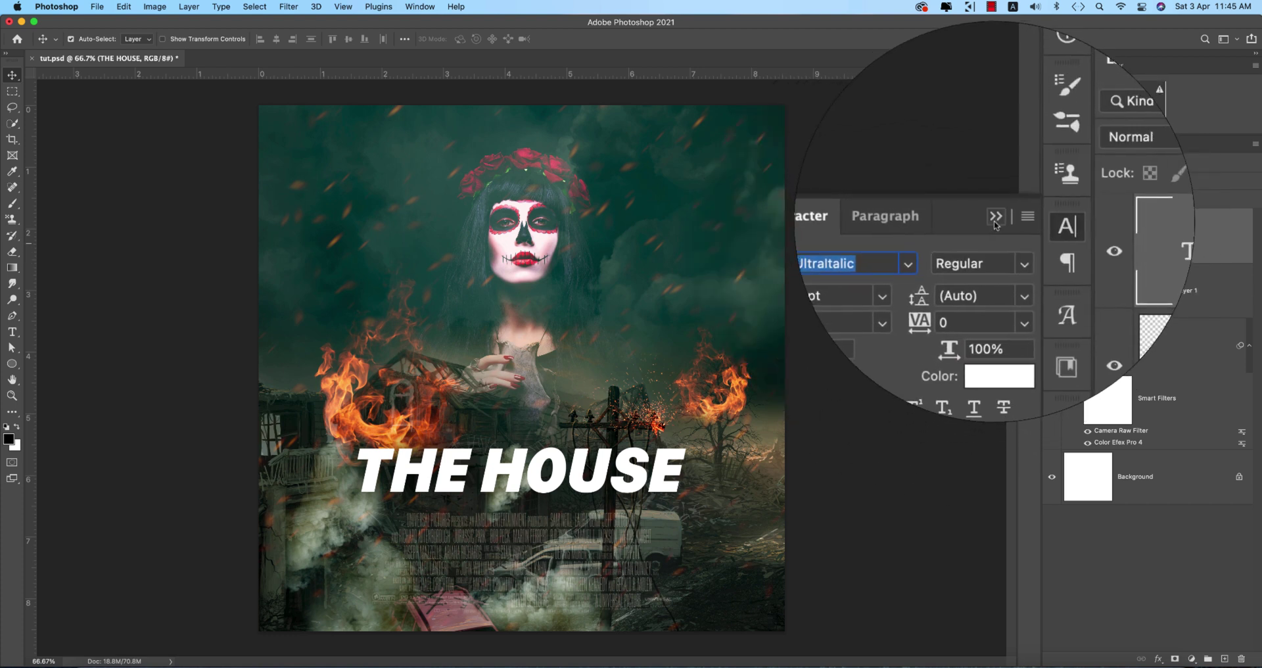
{"action": "left_click", "coordinate": [994, 223]}
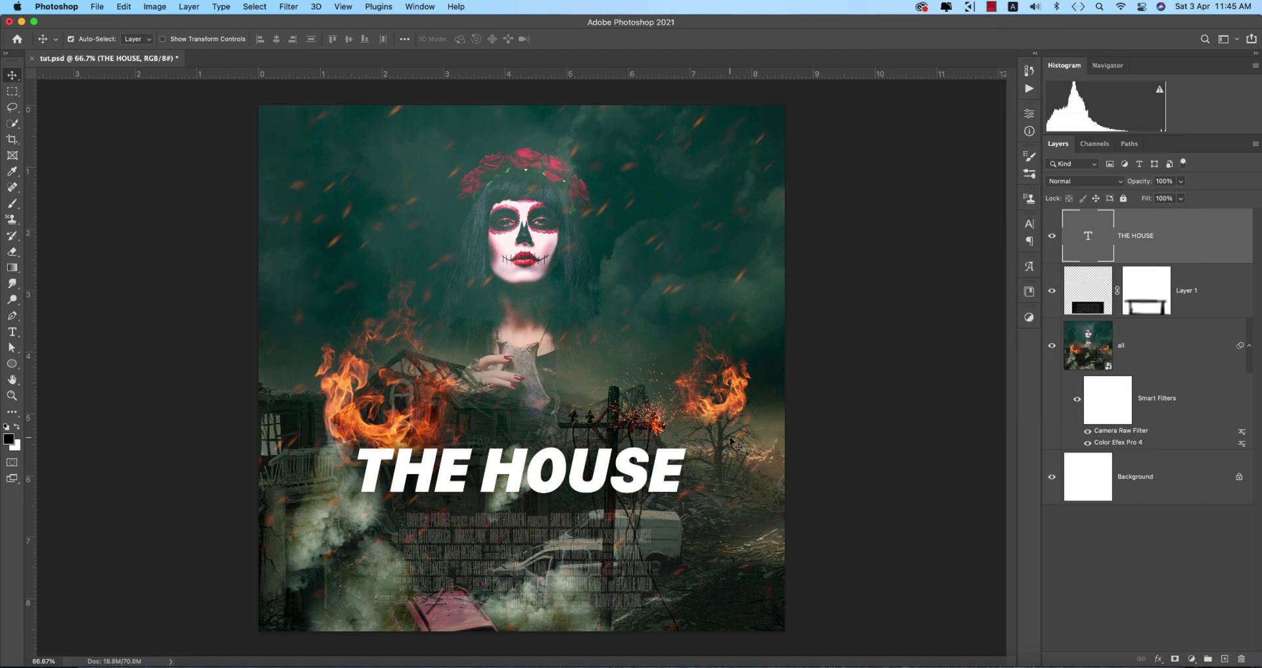
- Add a black Multiply drop shadow to the THE HOUSE text layer with 34% opacity, 103° angle, 14 px distance, 0% spread and 6 px size
{"action": "right_click", "coordinate": [1154, 236]}
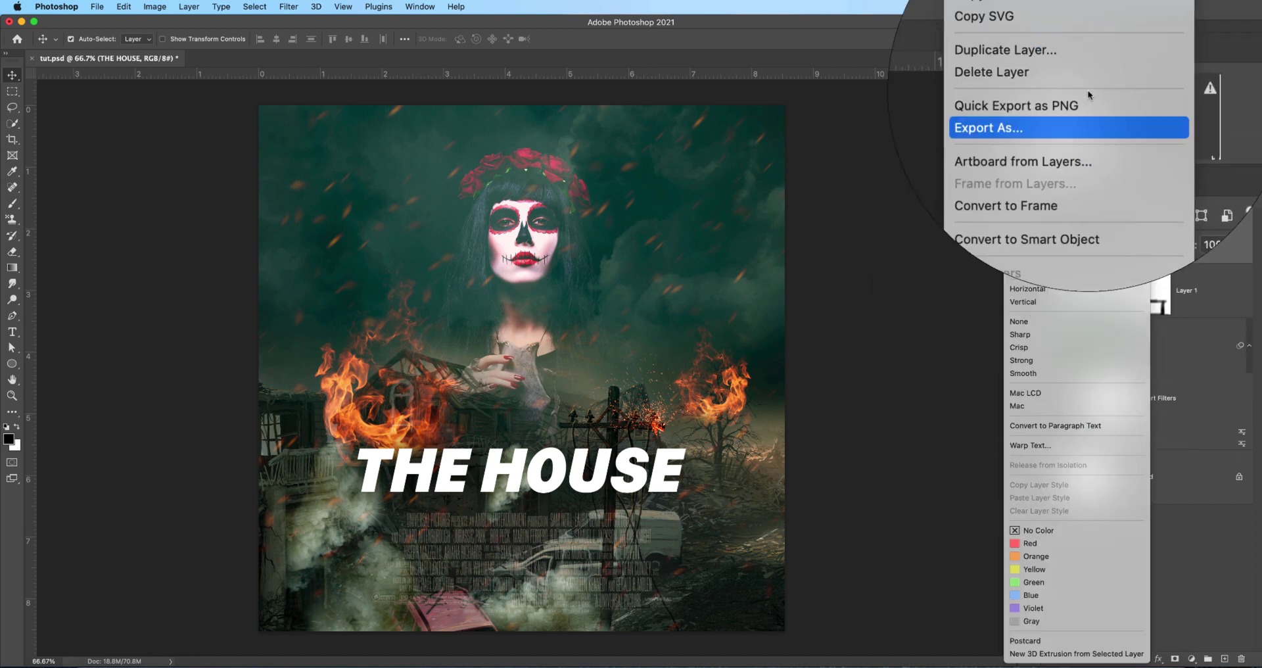
{"action": "left_click", "coordinate": [1049, 21]}
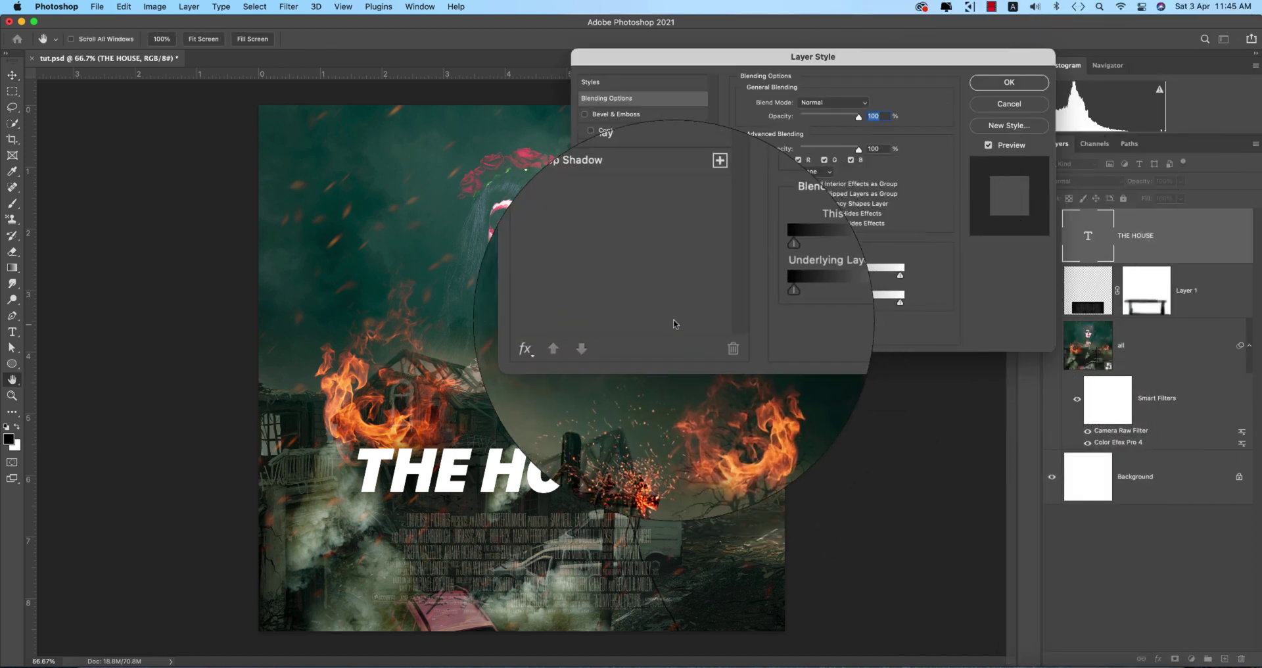
{"action": "left_click", "coordinate": [583, 228]}
{"action": "left_click", "coordinate": [612, 227]}
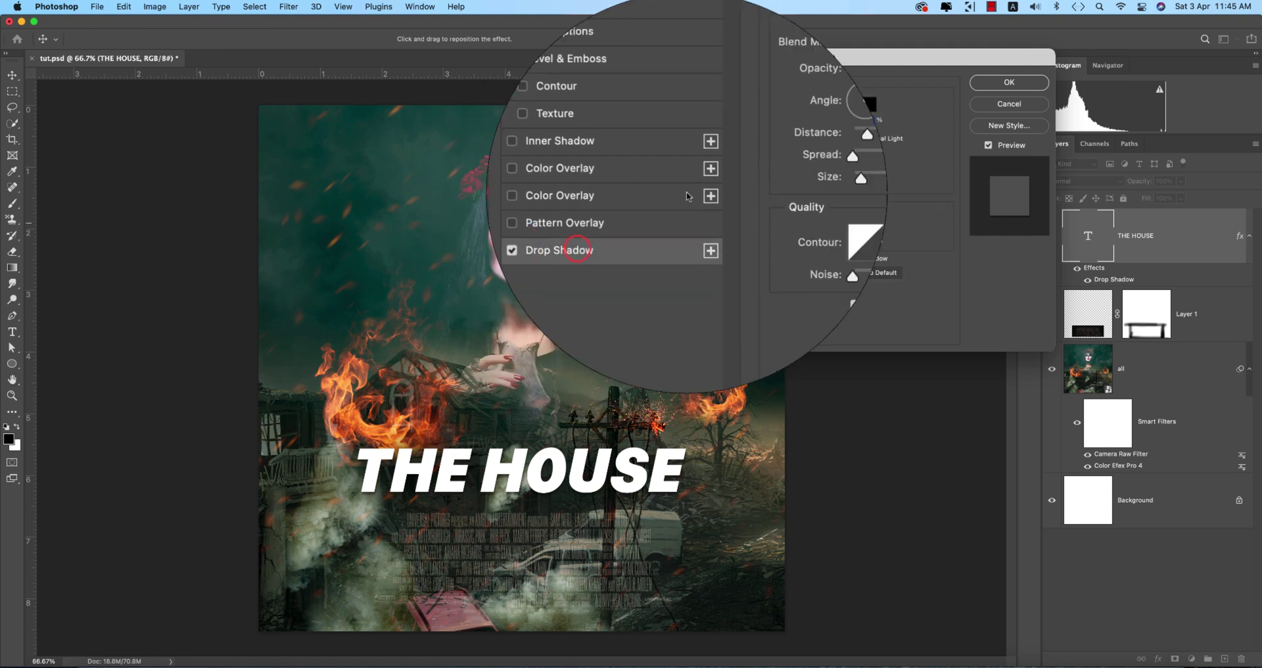
{"action": "double_click", "coordinate": [865, 121]}
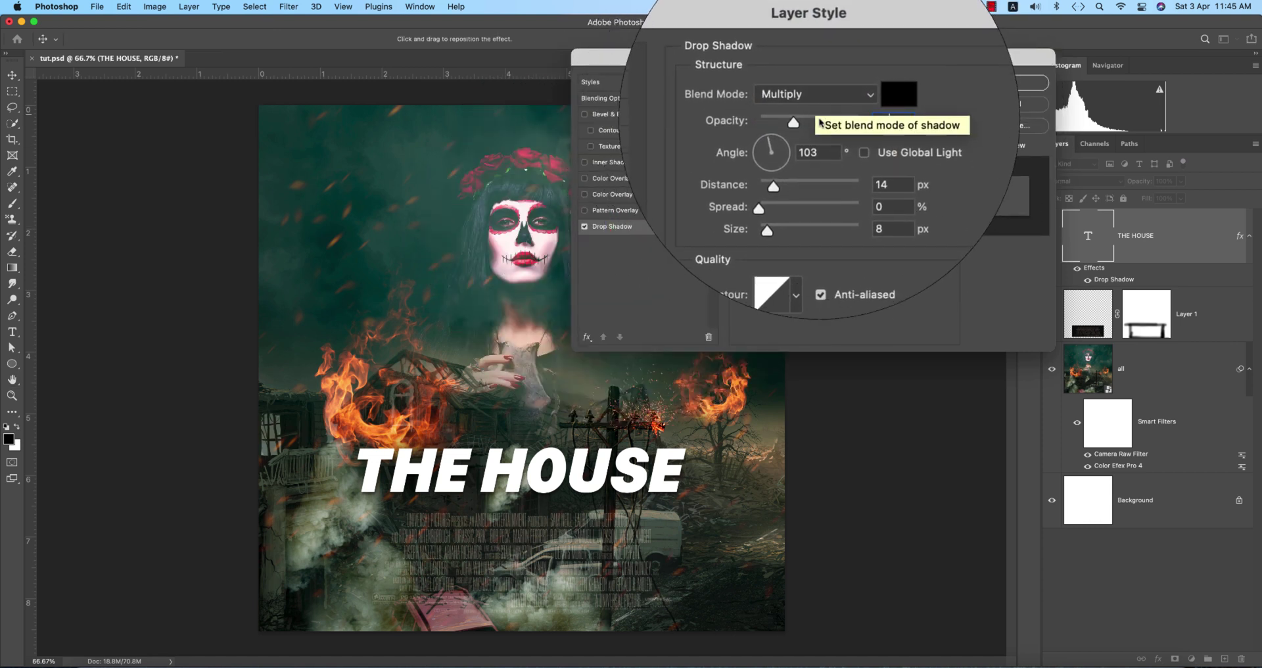
{"action": "double_click", "coordinate": [820, 139]}
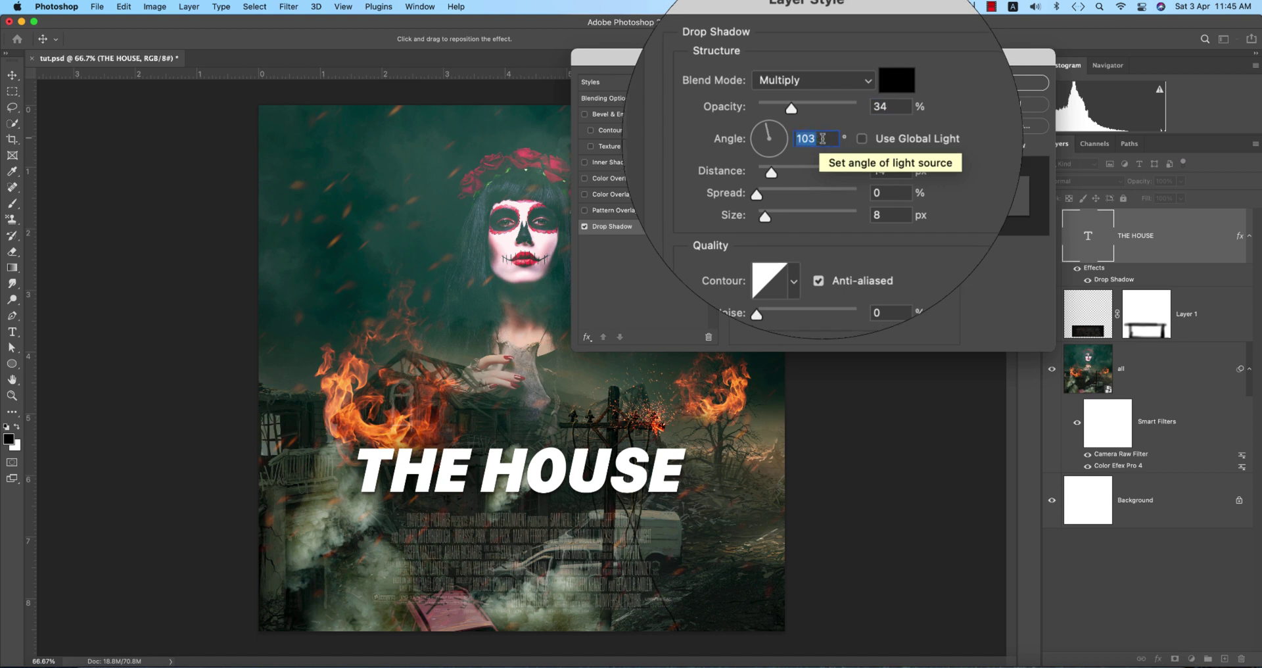
{"action": "double_click", "coordinate": [870, 157]}
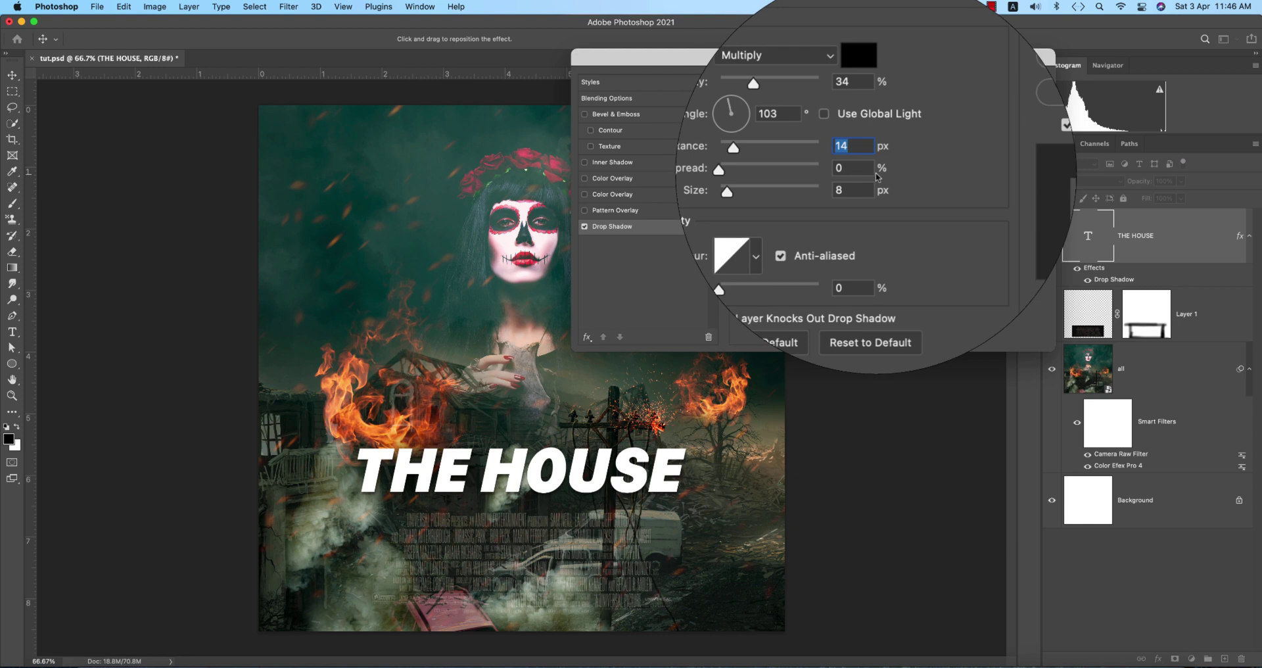
{"action": "double_click", "coordinate": [865, 172]}
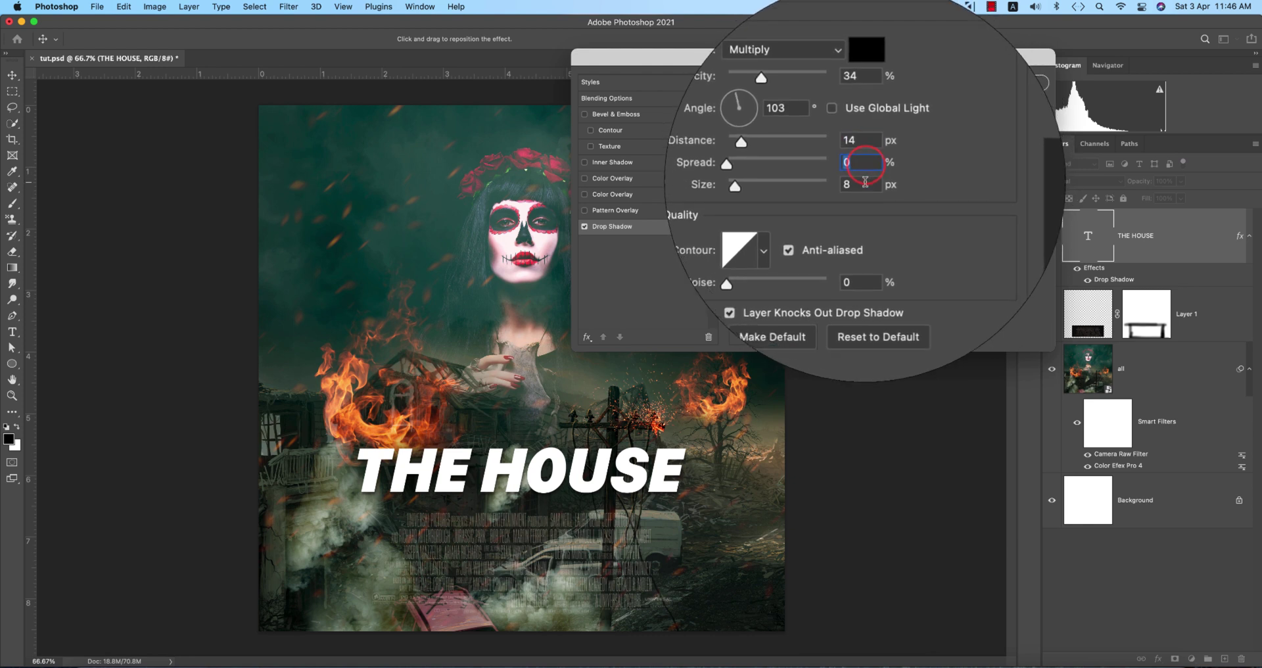
{"action": "double_click", "coordinate": [861, 192]}
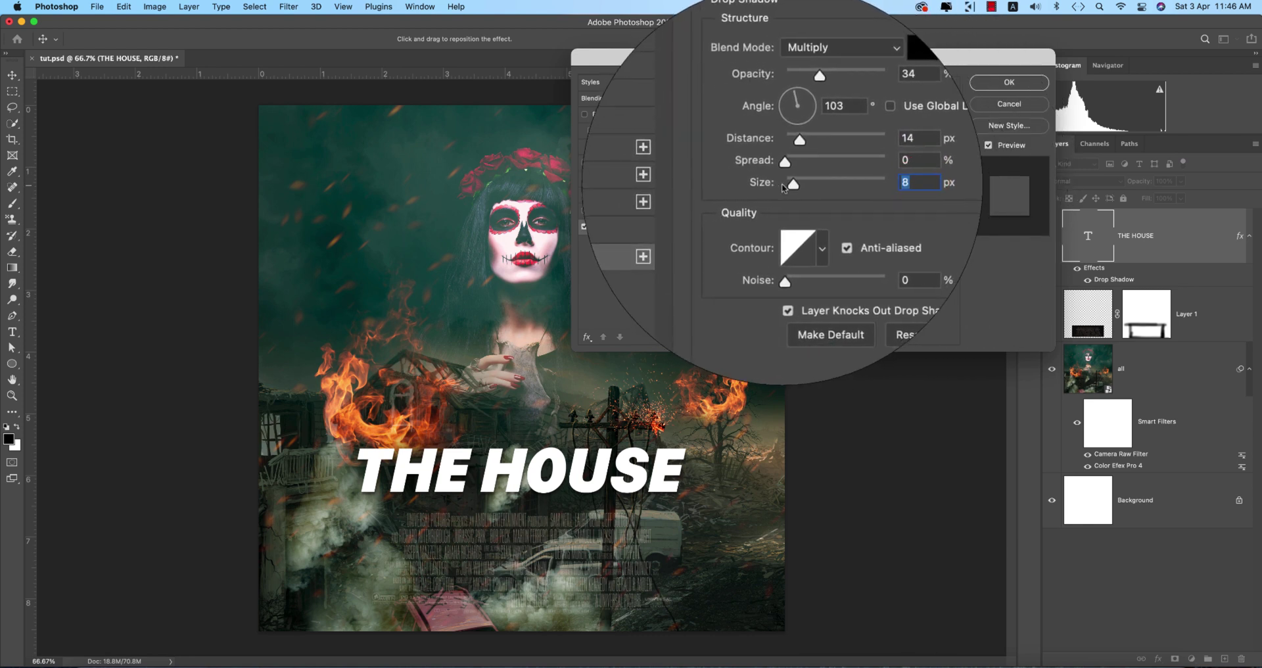
{"action": "left_click_drag", "start_coordinate": [783, 187], "coordinate": [788, 187]}
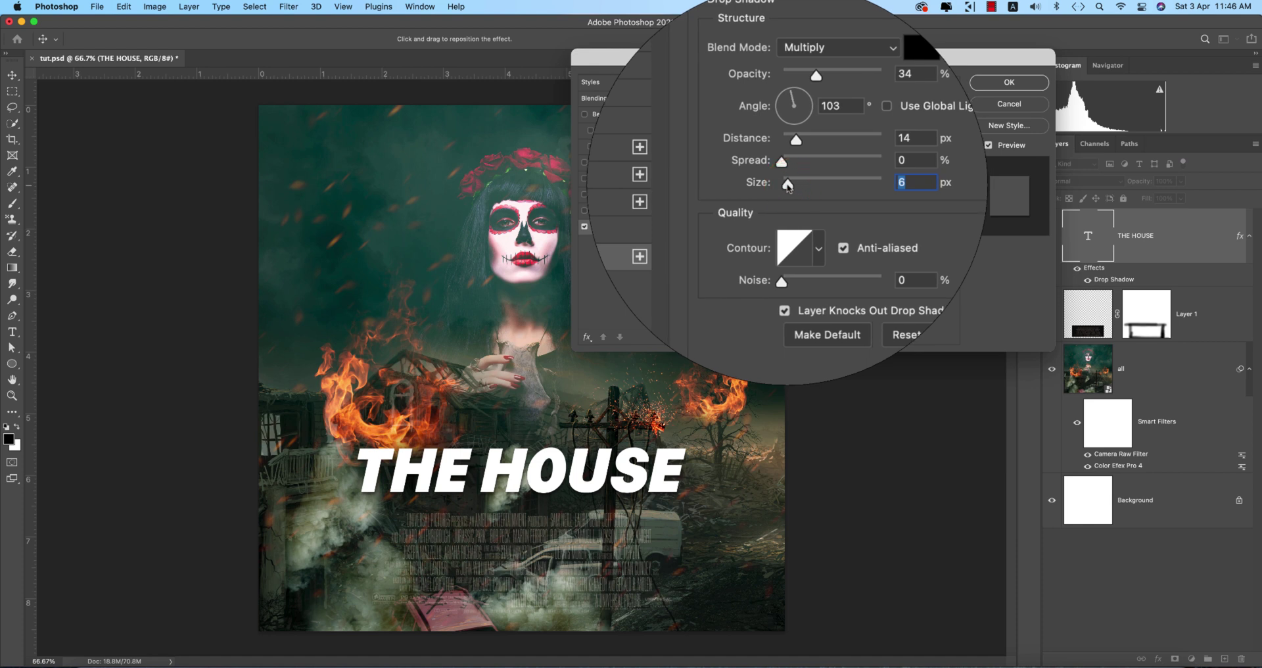
{"action": "left_click", "coordinate": [1015, 91]}
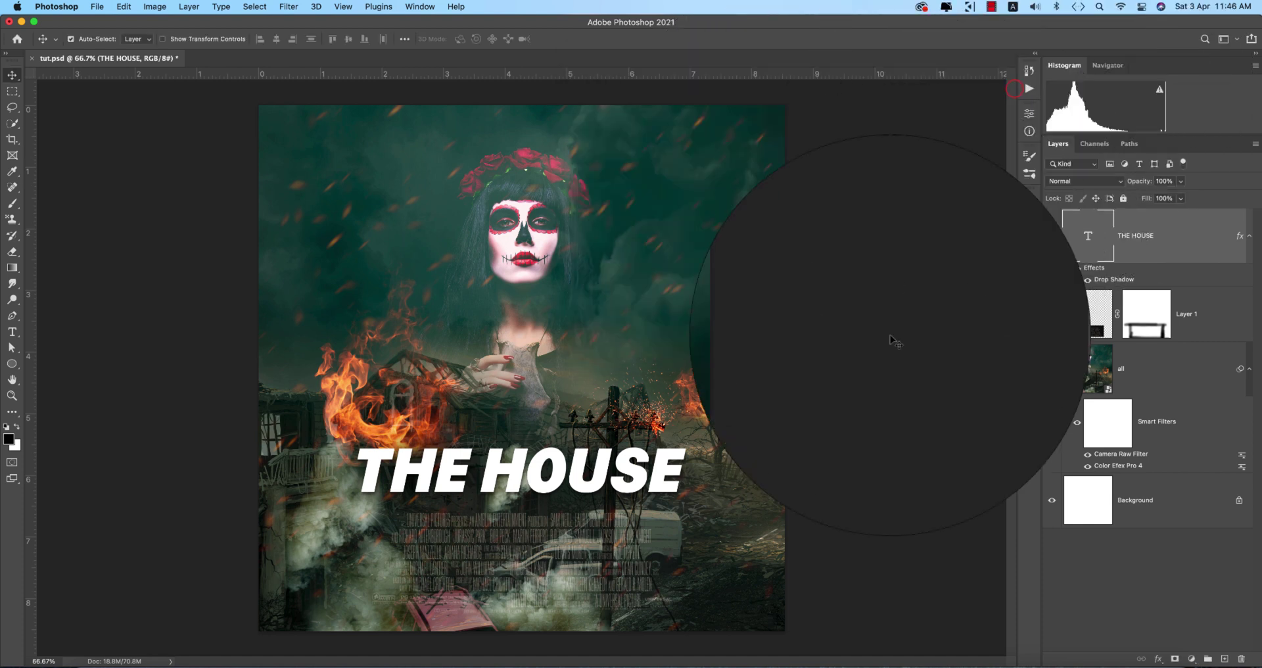
- Place the gold foil texture image as an embedded layer above the title text and scale it to cover the full title width
{"action": "left_click", "coordinate": [1108, 239]}
{"action": "left_click", "coordinate": [94, 7]}
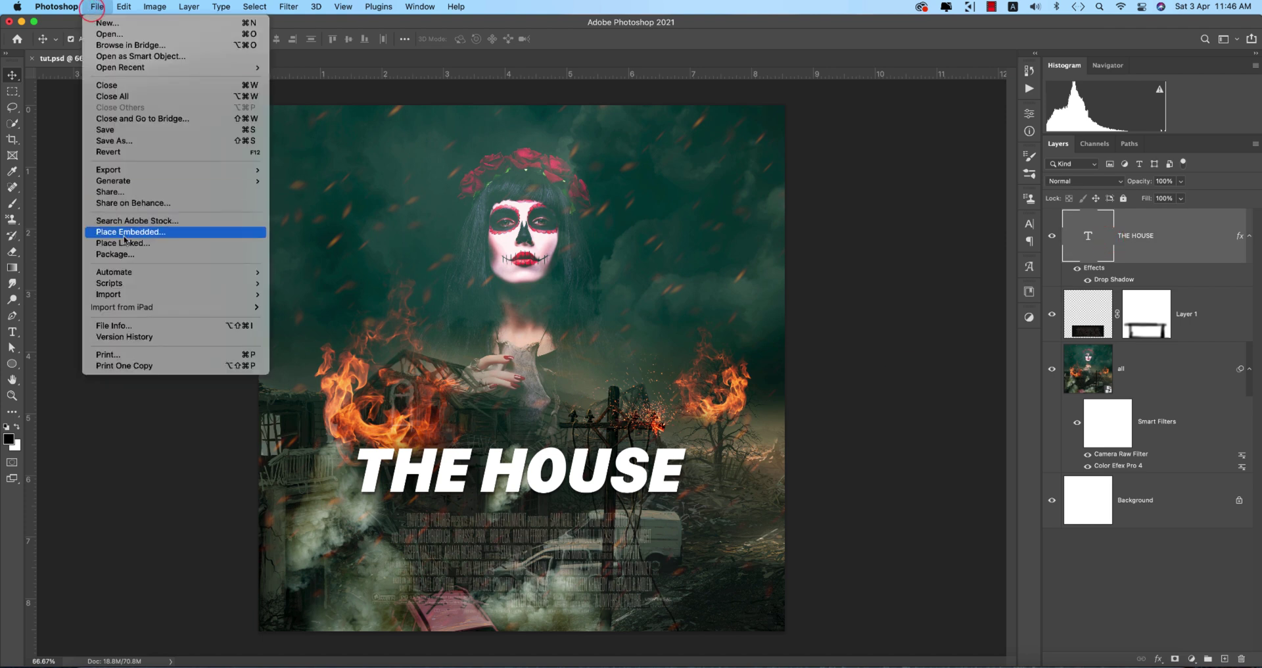
{"action": "left_click", "coordinate": [123, 236]}
{"action": "double_click", "coordinate": [538, 204]}
{"action": "left_click_drag", "start_coordinate": [647, 299], "coordinate": [644, 338]}
{"action": "left_click_drag", "start_coordinate": [675, 412], "coordinate": [592, 413]}
{"action": "left_click_drag", "start_coordinate": [490, 396], "coordinate": [538, 441]}
{"action": "left_click_drag", "start_coordinate": [642, 456], "coordinate": [693, 456]}
{"action": "key", "text": "Return"}
- Rename the gold texture layer "foil" and clip it to the THE HOUSE text layer
{"action": "double_click", "coordinate": [1160, 235]}
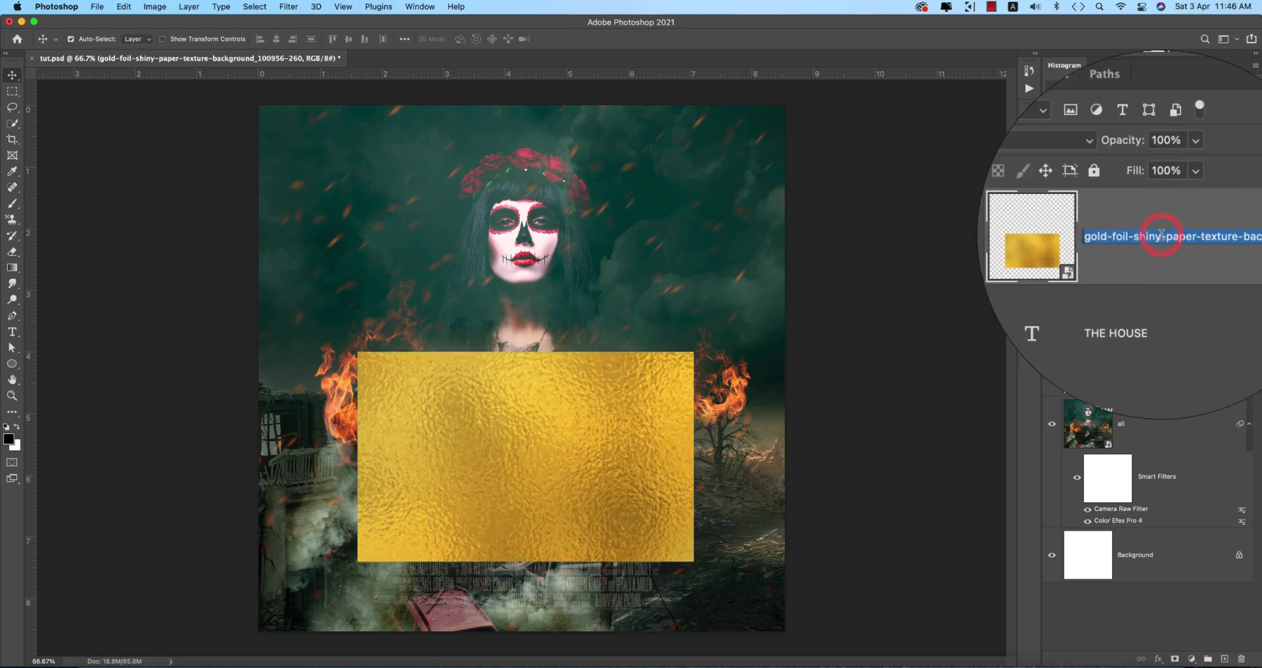
{"action": "key", "text": "BackSpace"}
{"action": "type", "text": "foil"}
{"action": "key", "text": "Return"}
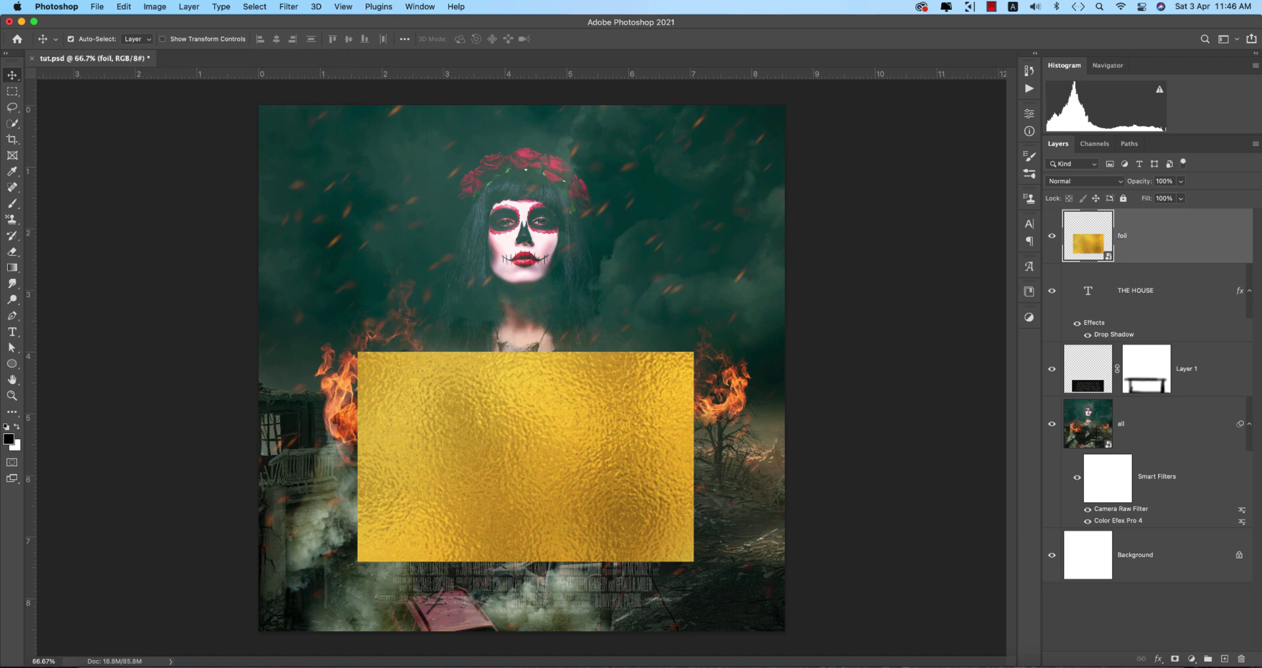
{"action": "right_click", "coordinate": [1169, 231]}
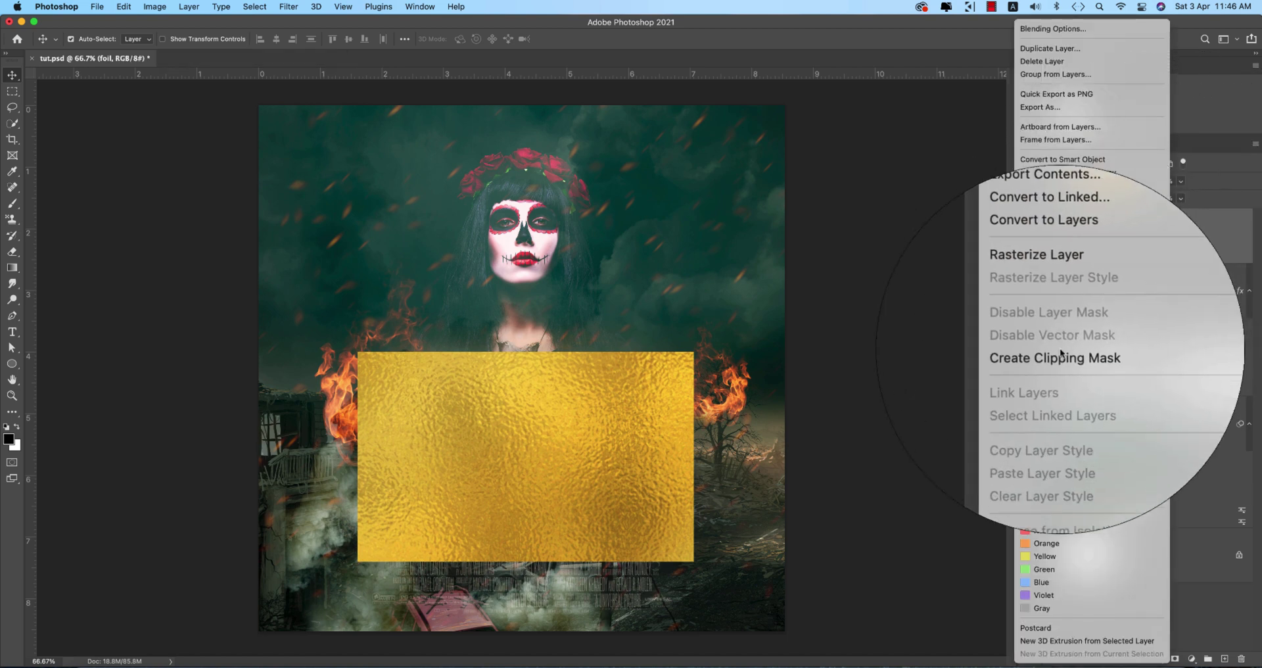
{"action": "left_click", "coordinate": [1059, 354]}
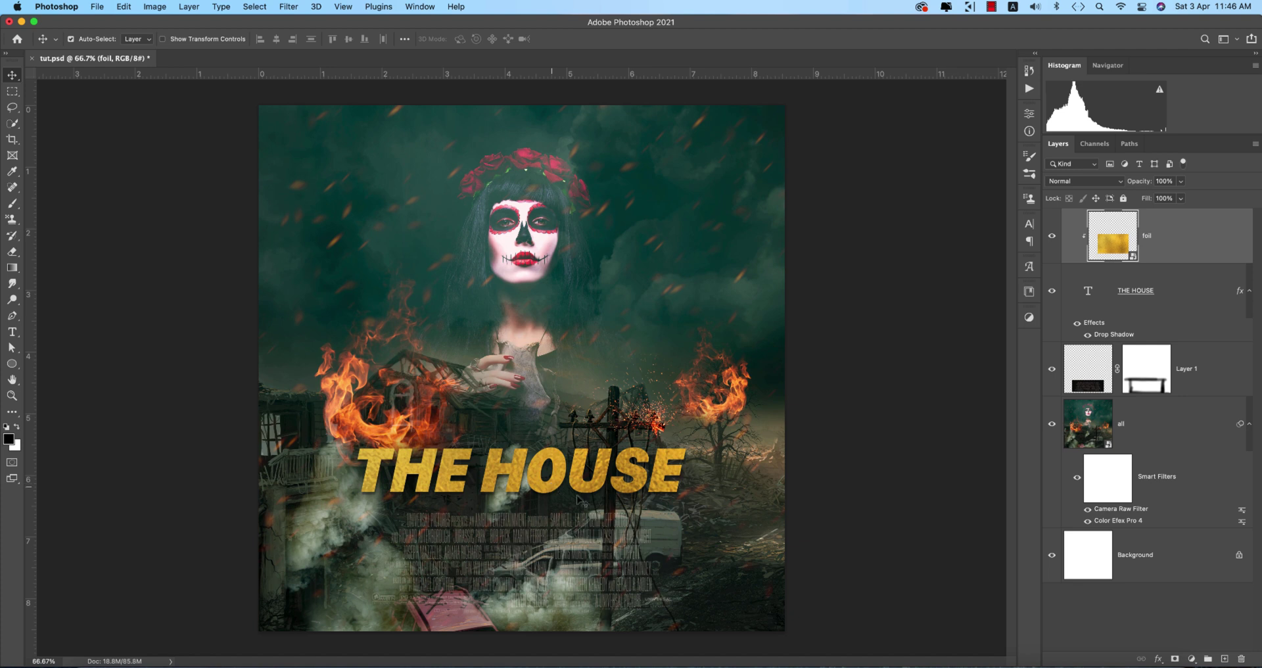
- Add a Brightness/Contrast adjustment clipped to the foil layer, brighten the gold title with it, and save the document
{"action": "left_click", "coordinate": [1192, 659]}
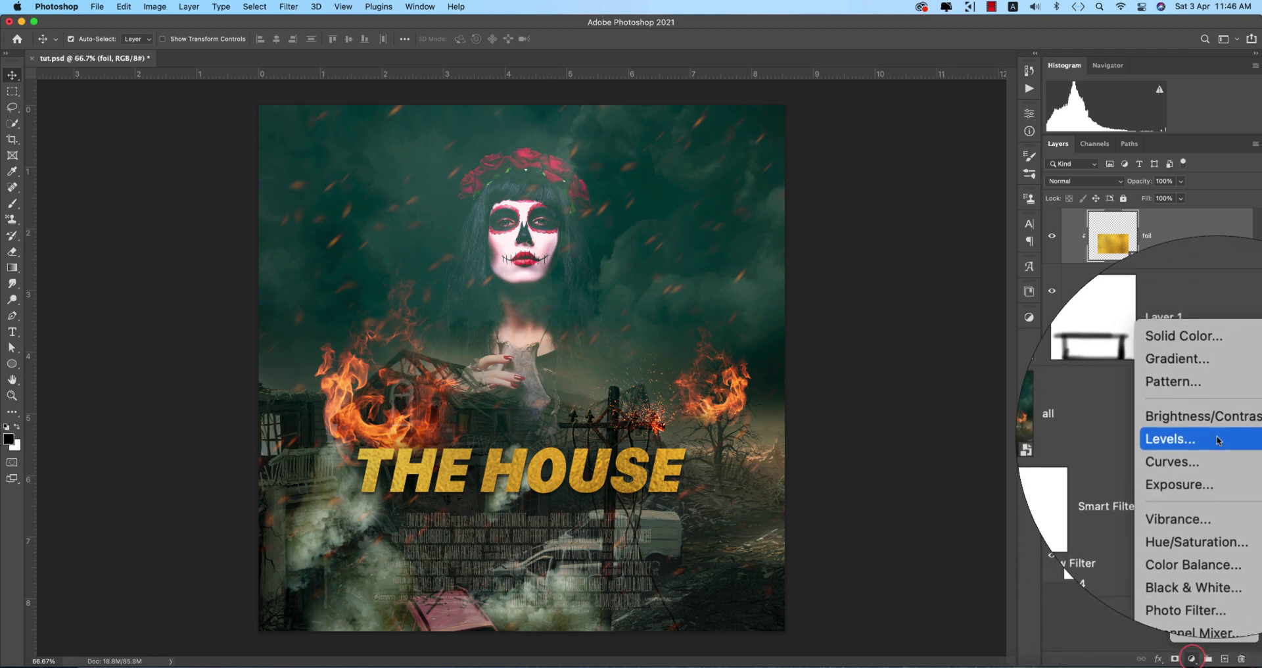
{"action": "left_click", "coordinate": [916, 330]}
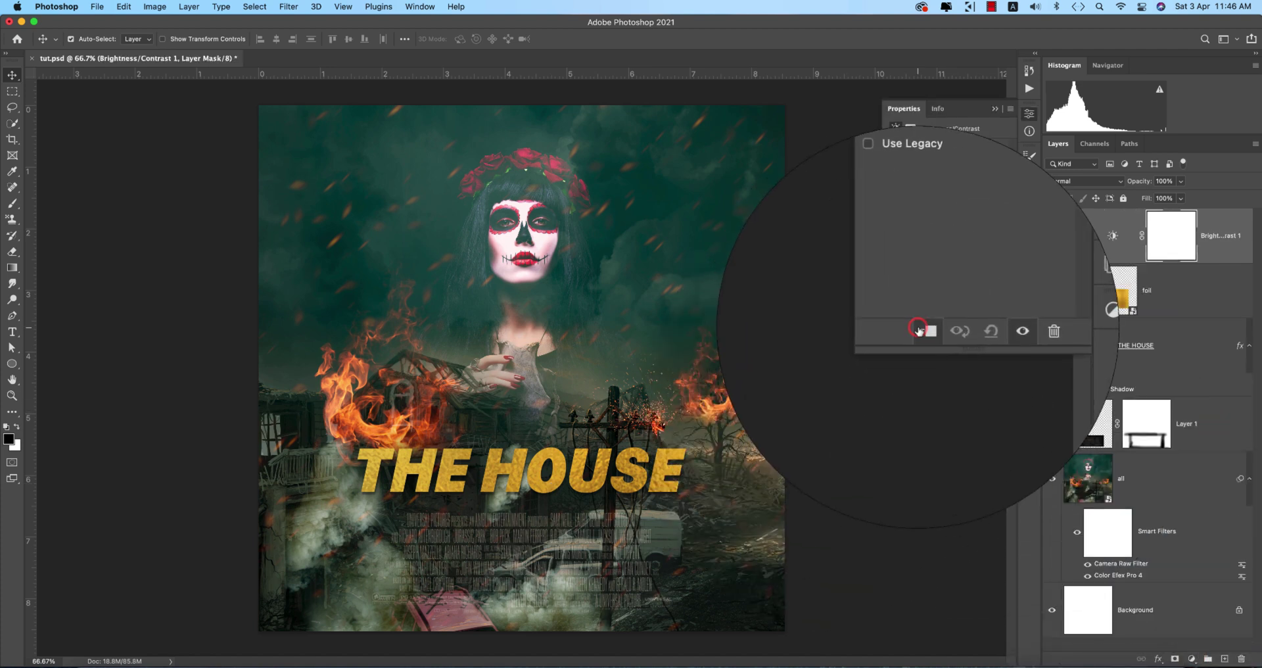
{"action": "left_click_drag", "start_coordinate": [943, 180], "coordinate": [976, 188]}
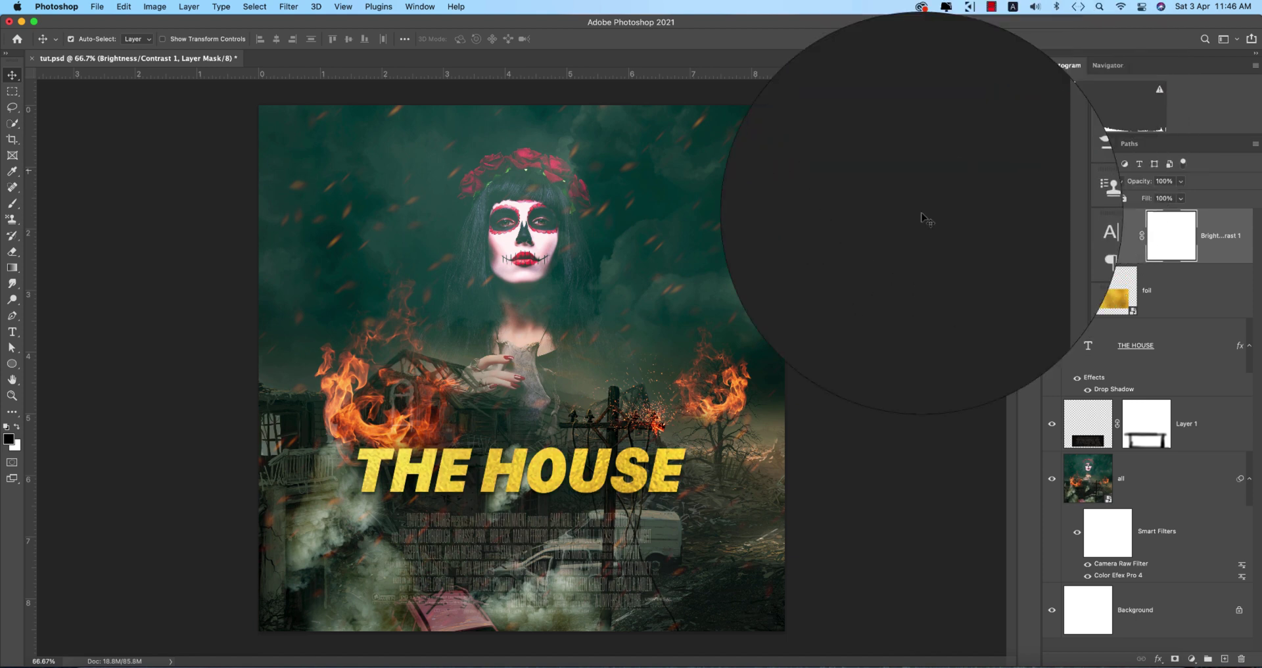
{"action": "left_click", "coordinate": [861, 330]}
{"action": "key", "text": "super+s"}
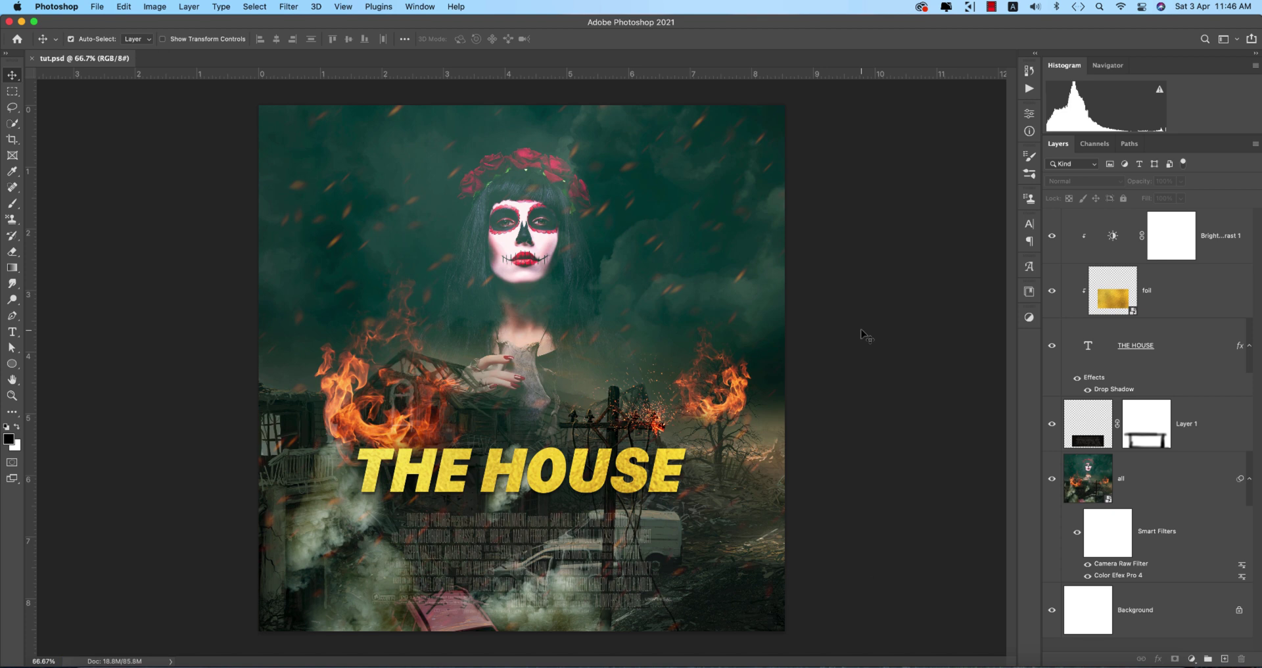
- Place the creator's logo from the tut folder as an embedded layer at about 8.5% scale, centred just above the title, and save the document
{"action": "left_click", "coordinate": [93, 8]}
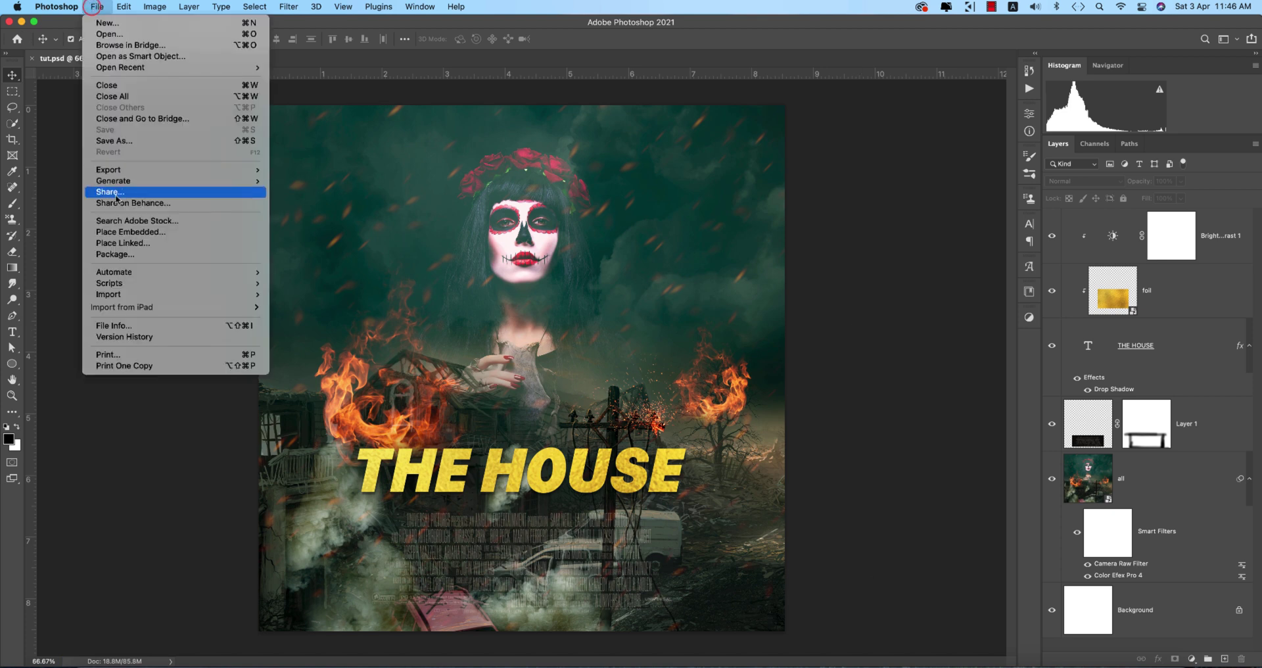
{"action": "left_click", "coordinate": [118, 234]}
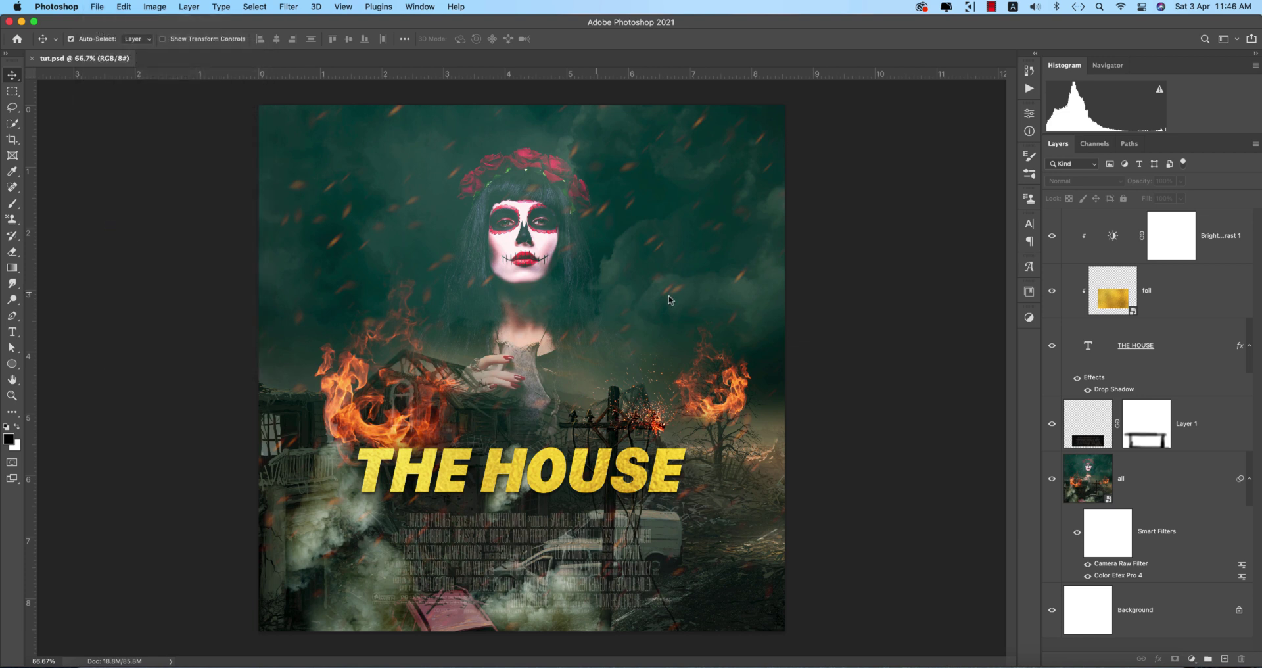
{"action": "left_click", "coordinate": [227, 279]}
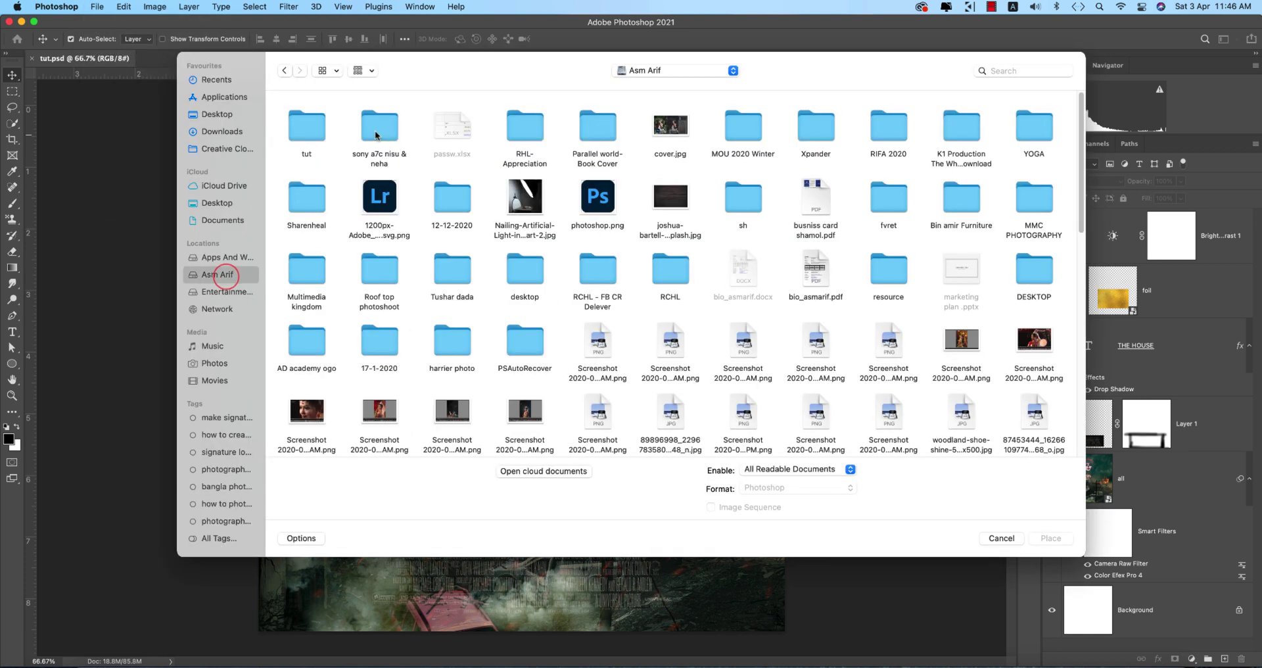
{"action": "double_click", "coordinate": [307, 126]}
{"action": "double_click", "coordinate": [728, 413]}
{"action": "left_click_drag", "start_coordinate": [521, 297], "coordinate": [521, 428]}
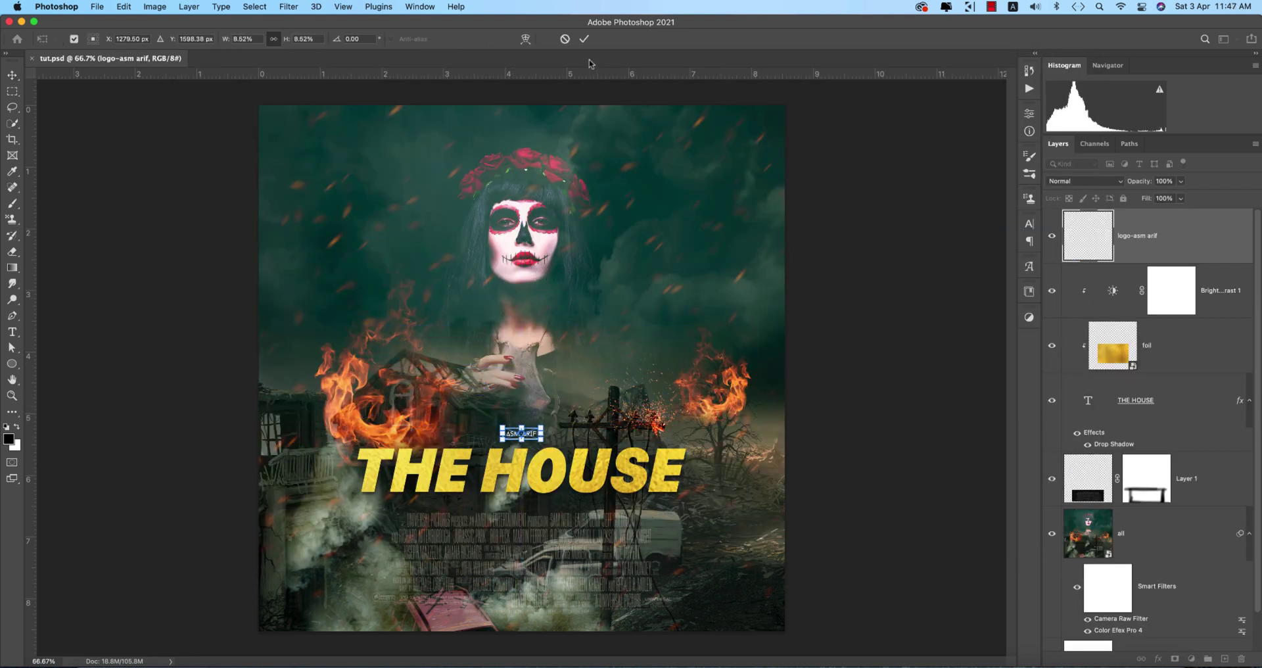
{"action": "left_click", "coordinate": [583, 39]}
{"action": "left_click", "coordinate": [867, 382]}
{"action": "key", "text": "cmd+s"}
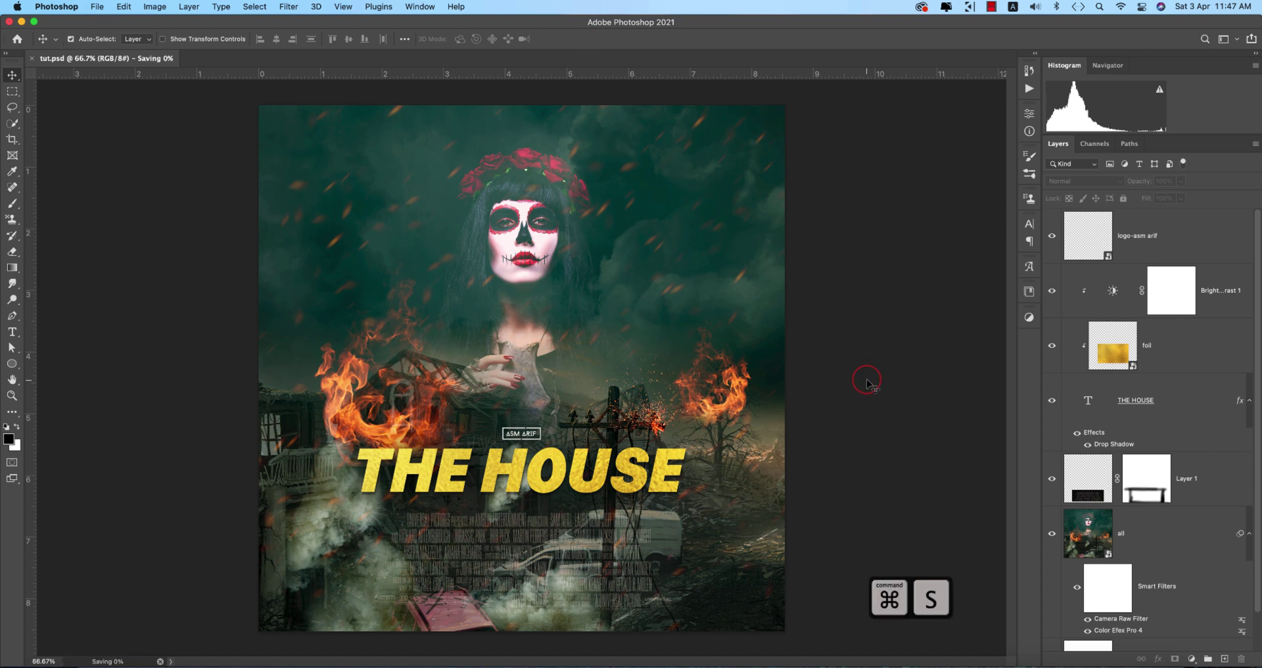